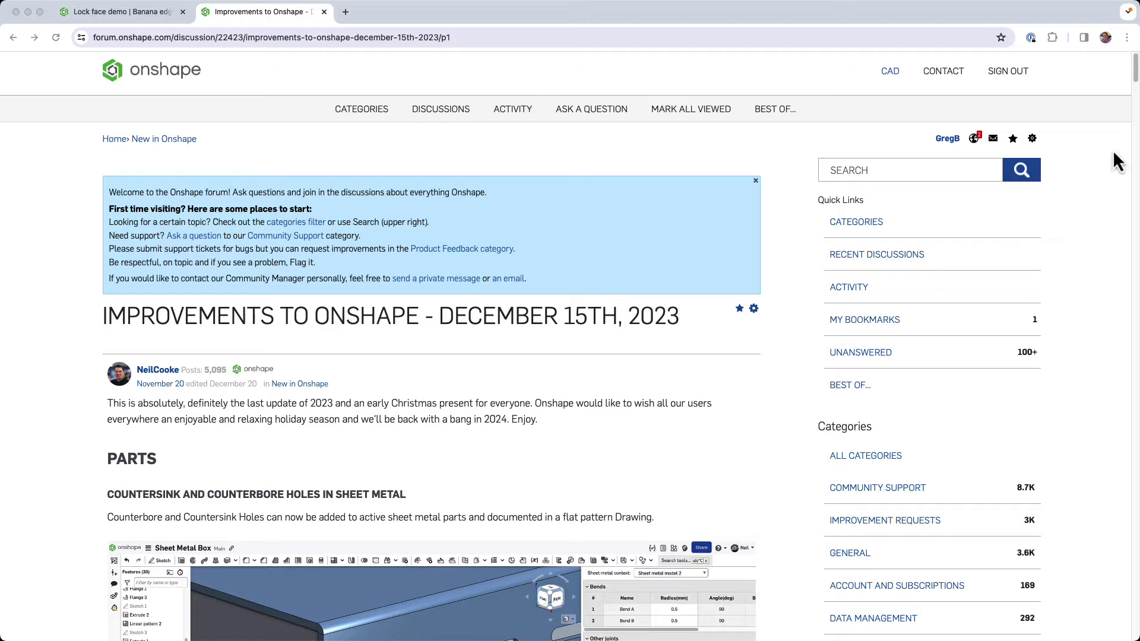
# Step: Switch from the forum release notes to the Lock face demo showing Surface 1 and Surface 2
pyautogui.click(1135, 76)
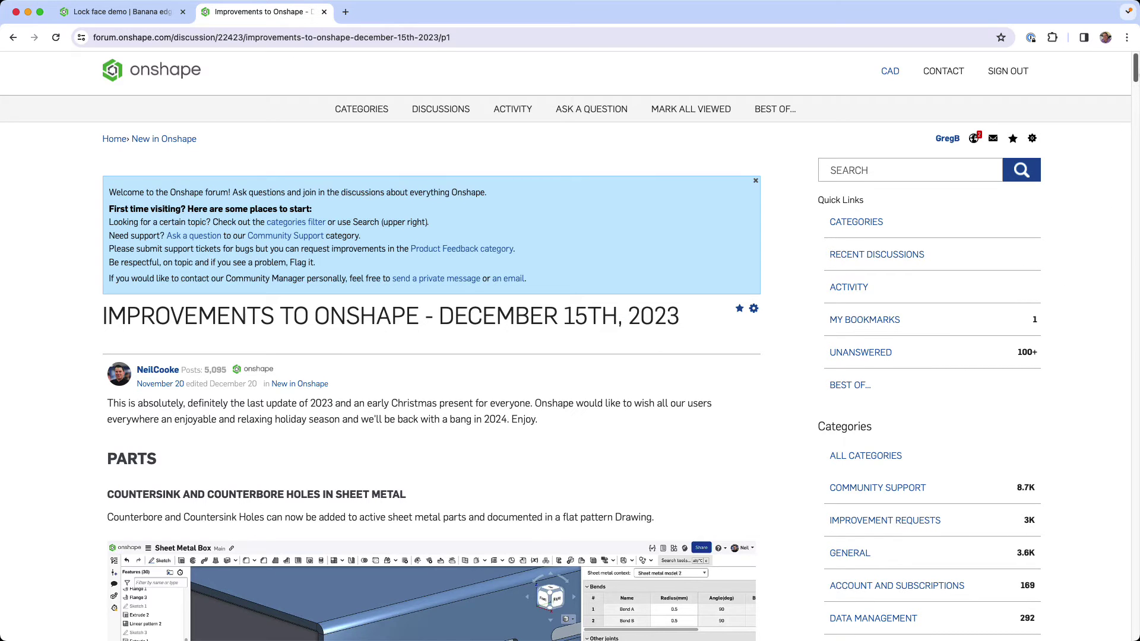
pyautogui.moveTo(1136, 76); pyautogui.dragTo(1134, 143)
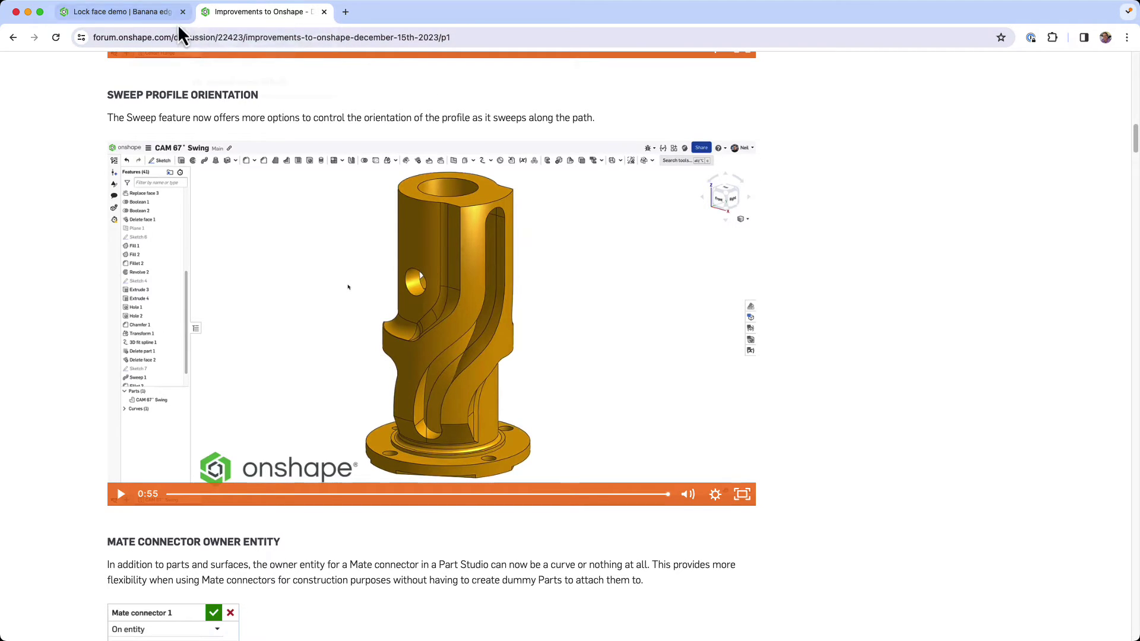
pyautogui.click(137, 13)
pyautogui.moveTo(534, 186); pyautogui.dragTo(588, 397, button='right')
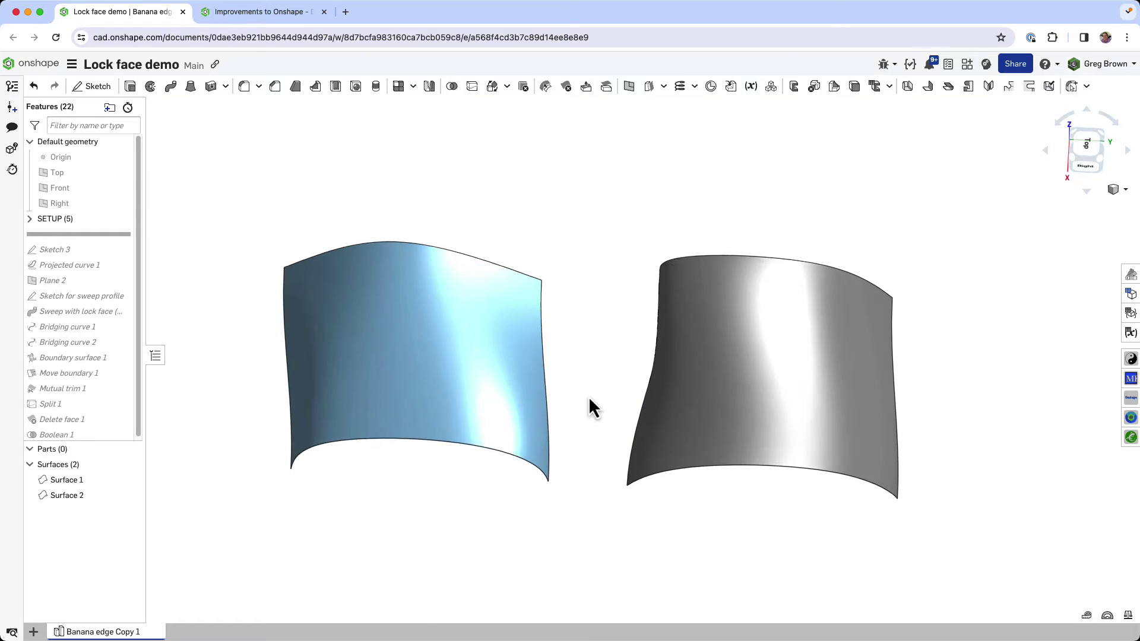
pyautogui.click(28, 219)
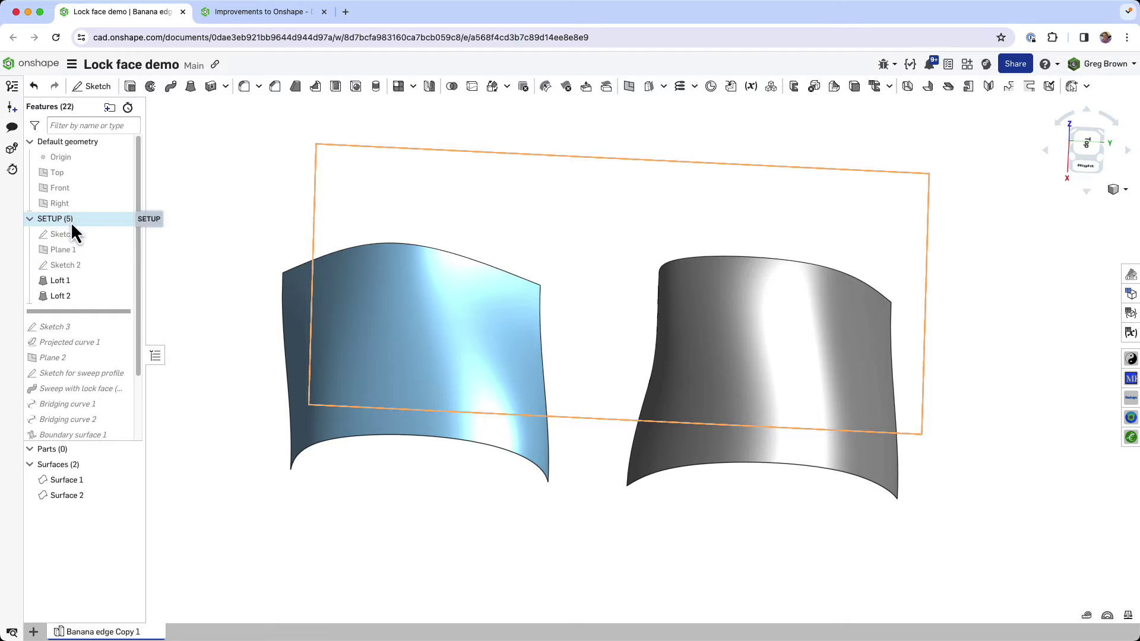
pyautogui.click(29, 220)
pyautogui.moveTo(522, 199); pyautogui.dragTo(384, 229, button='right')
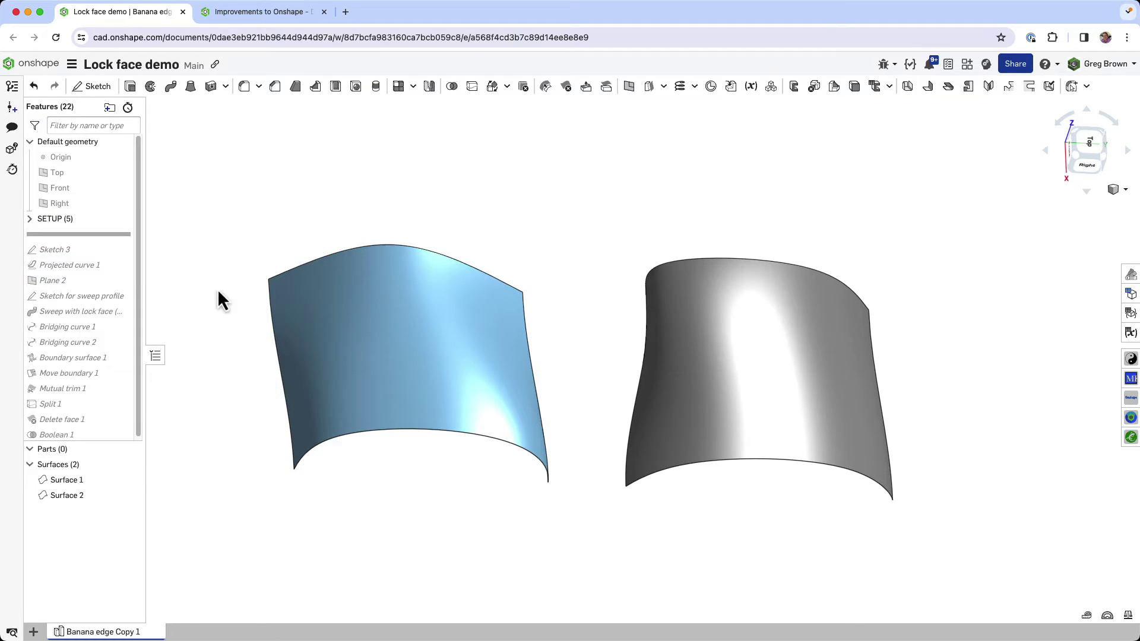
pyautogui.moveTo(636, 247); pyautogui.dragTo(387, 348, button='right')
pyautogui.scroll(5, 542, 391)
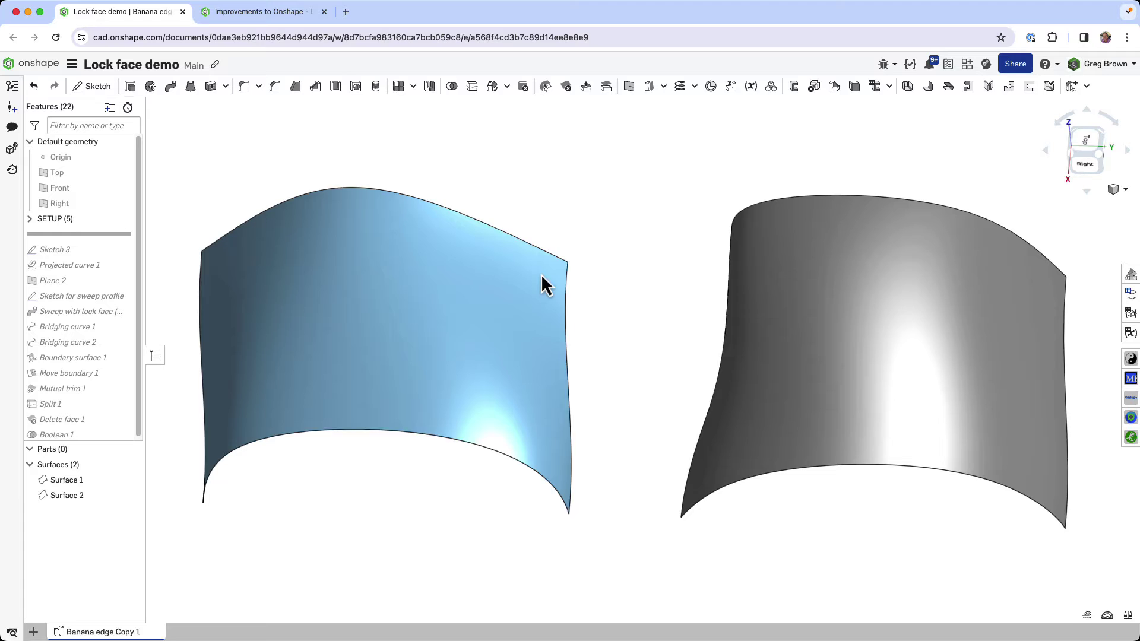
pyautogui.moveTo(809, 316); pyautogui.dragTo(440, 270, button='right')
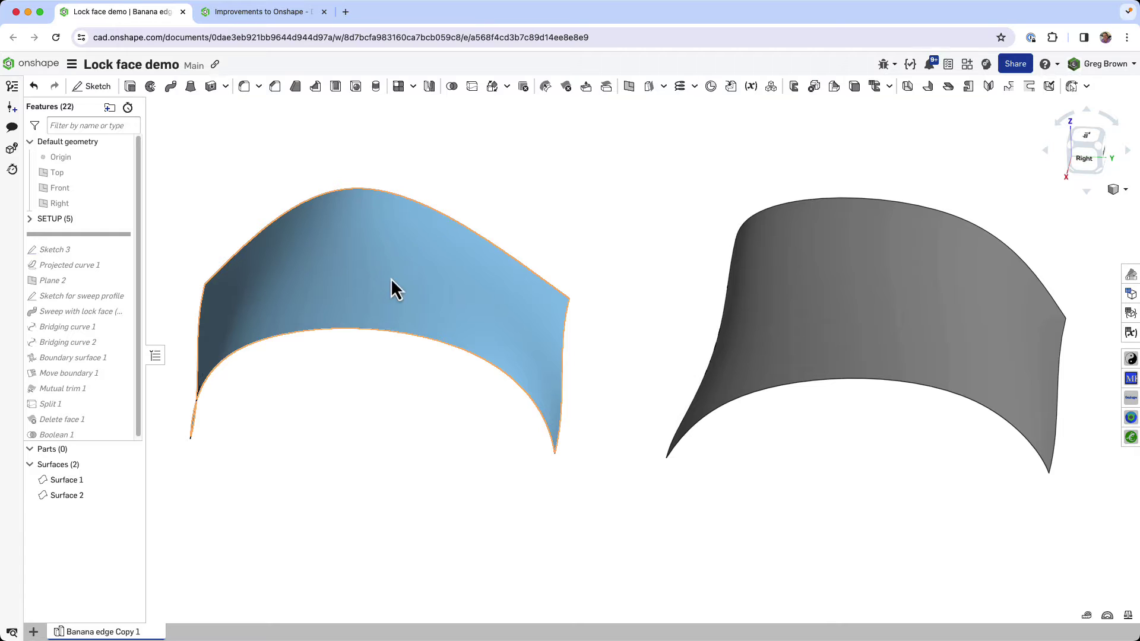
pyautogui.moveTo(391, 279); pyautogui.dragTo(638, 254, button='right')
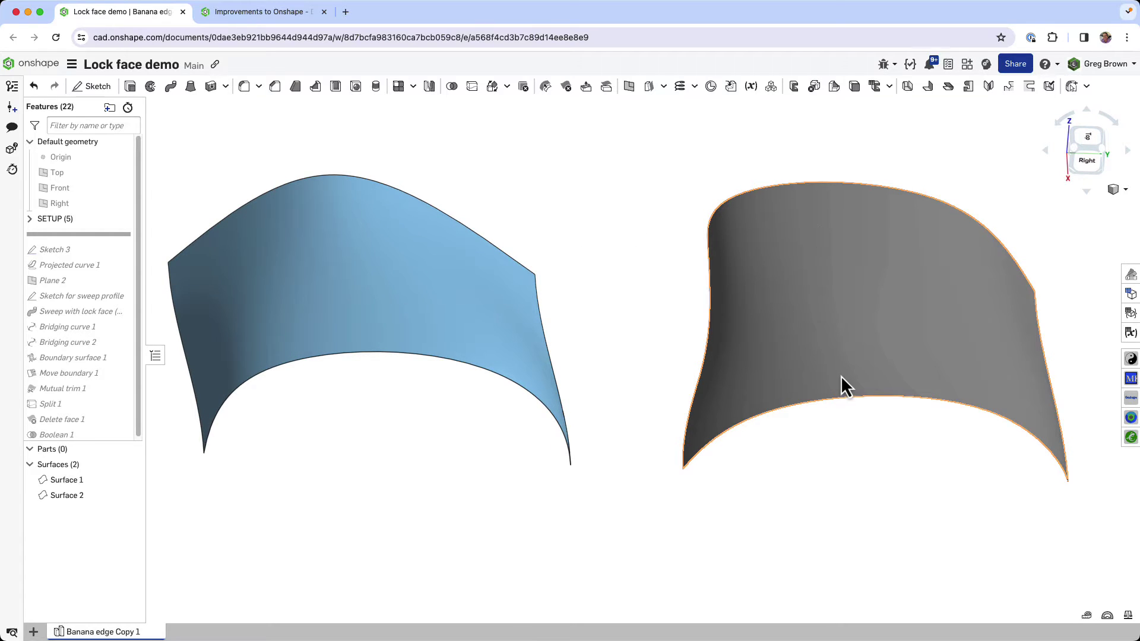
pyautogui.moveTo(843, 385); pyautogui.dragTo(749, 357, button='right')
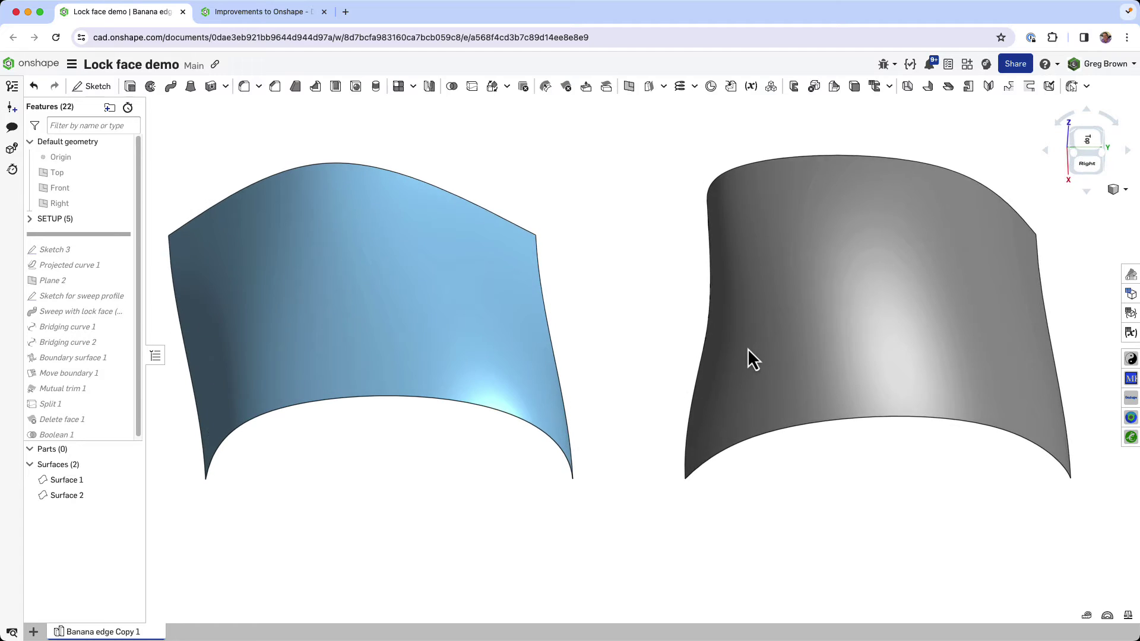
pyautogui.moveTo(624, 343); pyautogui.dragTo(603, 311, button='right')
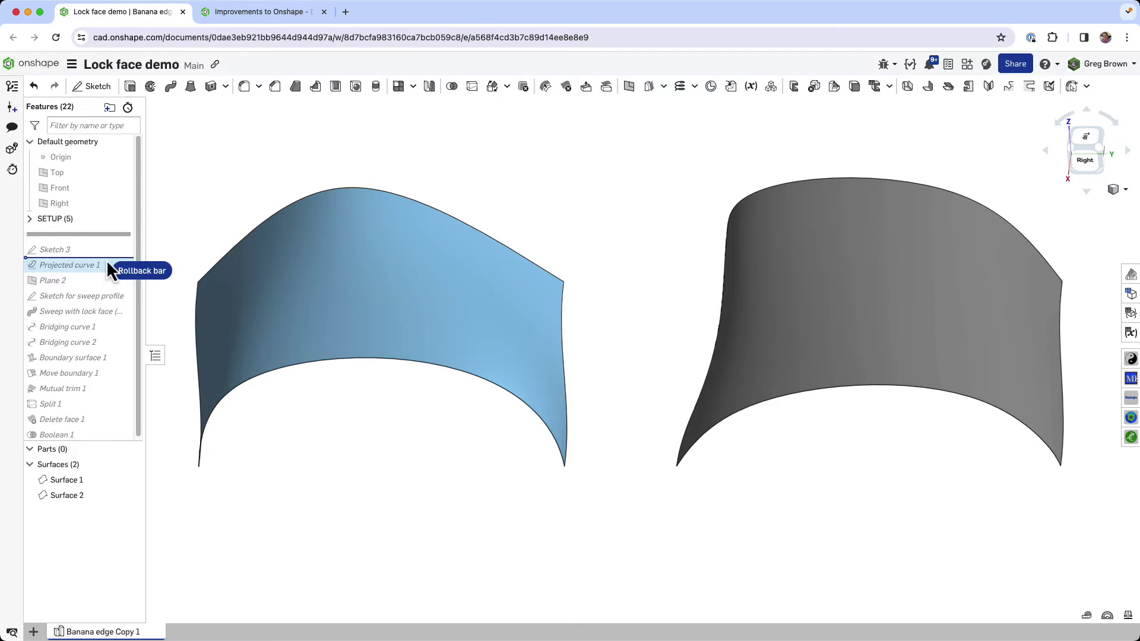
# Step: Roll history past Sketch 3, show it, and inspect its curves under both surfaces
pyautogui.moveTo(77, 234); pyautogui.dragTo(74, 251)
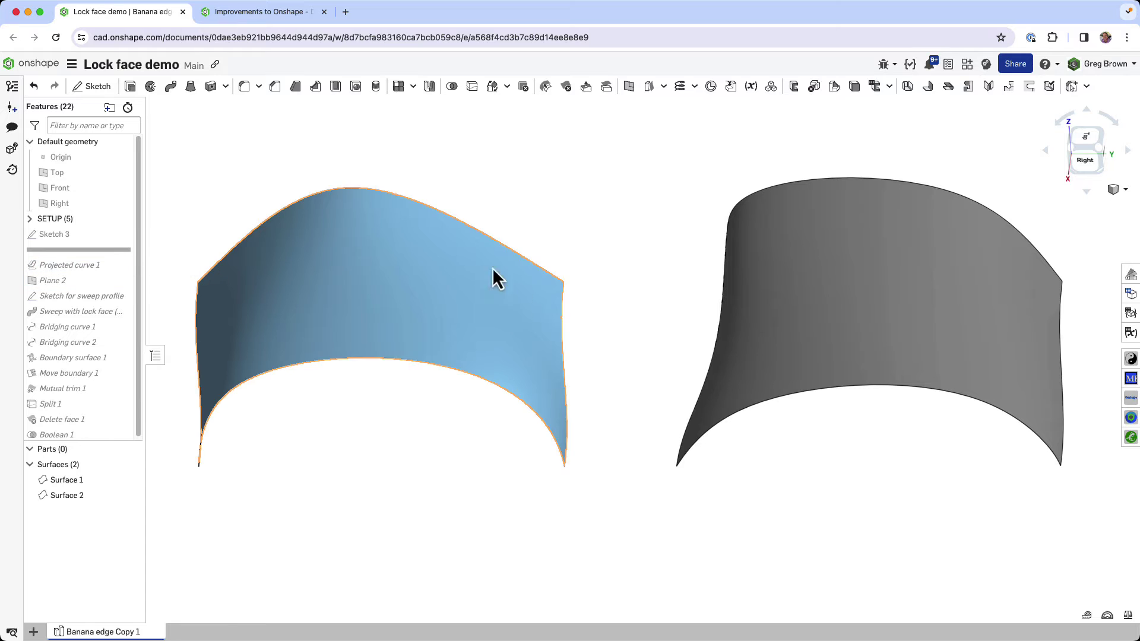
pyautogui.click(124, 233)
pyautogui.moveTo(425, 275)
pyautogui.mouseDown(button='right')
pyautogui.moveTo(432, 254)
pyautogui.moveTo(408, 267)
pyautogui.mouseUp(button='right')
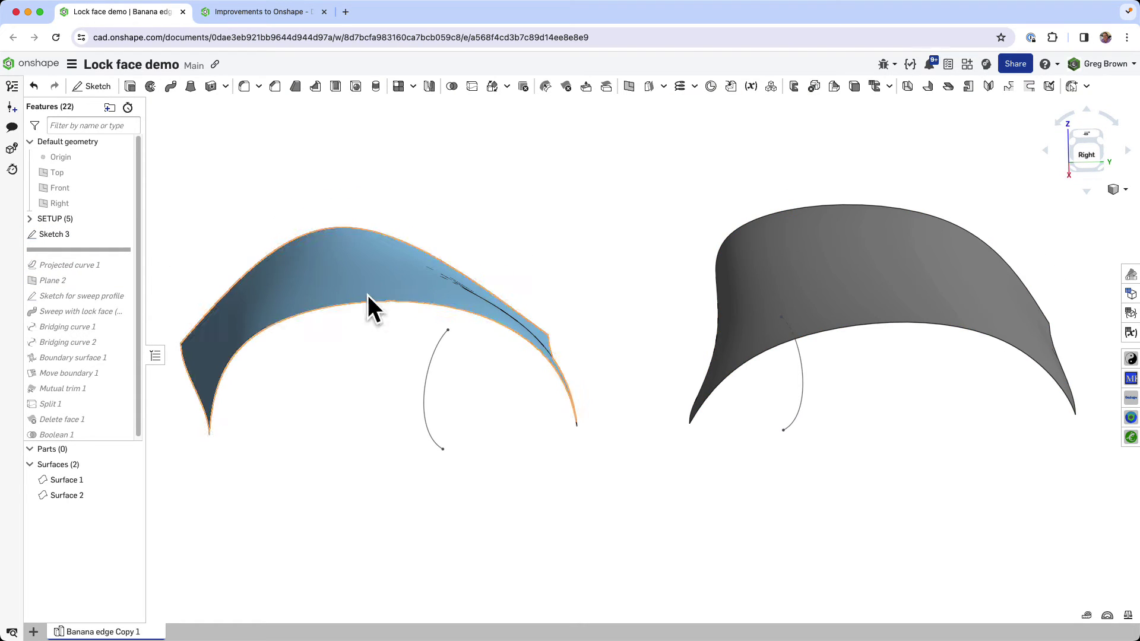
pyautogui.moveTo(597, 277); pyautogui.dragTo(597, 275, button='right')
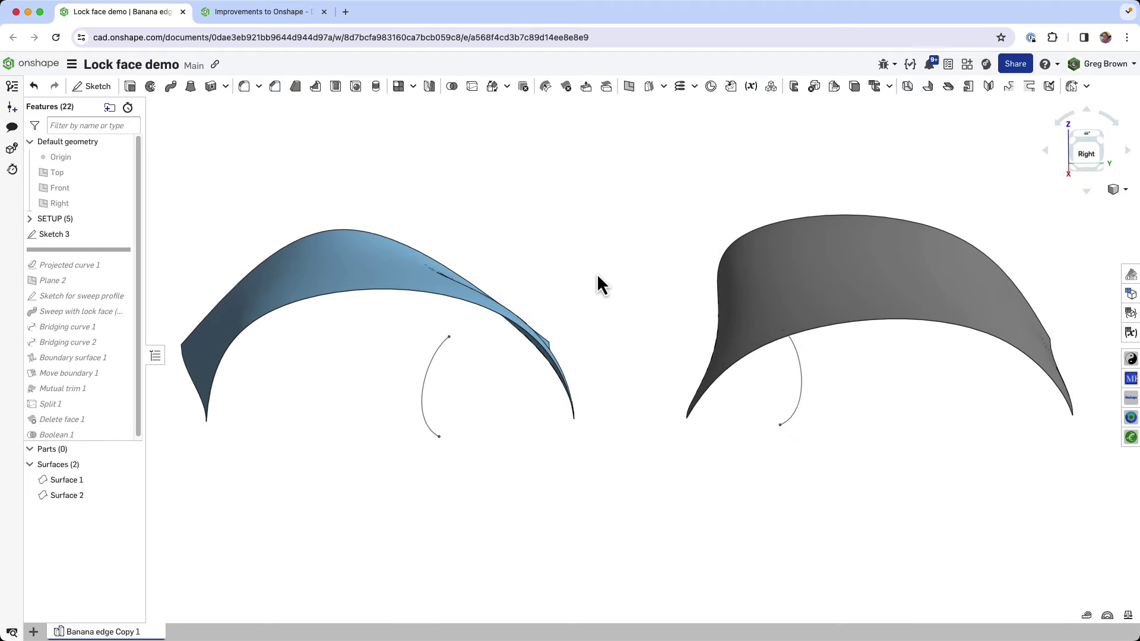
pyautogui.click(430, 365)
pyautogui.click(799, 405)
pyautogui.hotkey('shift', '4')
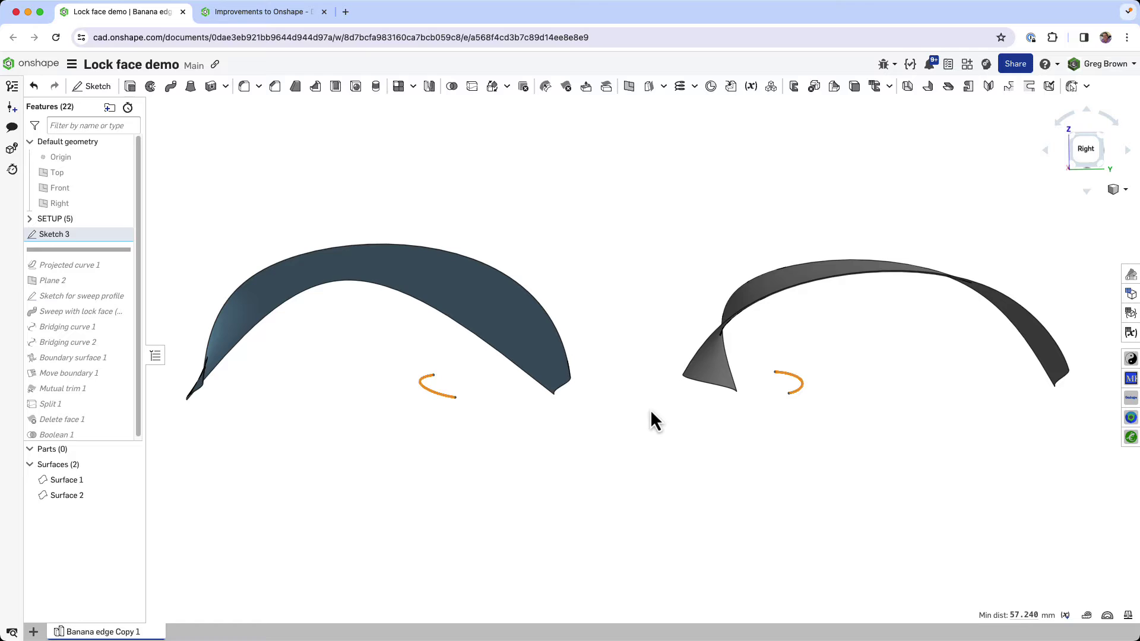
pyautogui.moveTo(760, 316)
pyautogui.mouseDown(button='right')
pyautogui.moveTo(753, 276)
pyautogui.moveTo(764, 342)
pyautogui.mouseUp(button='right')
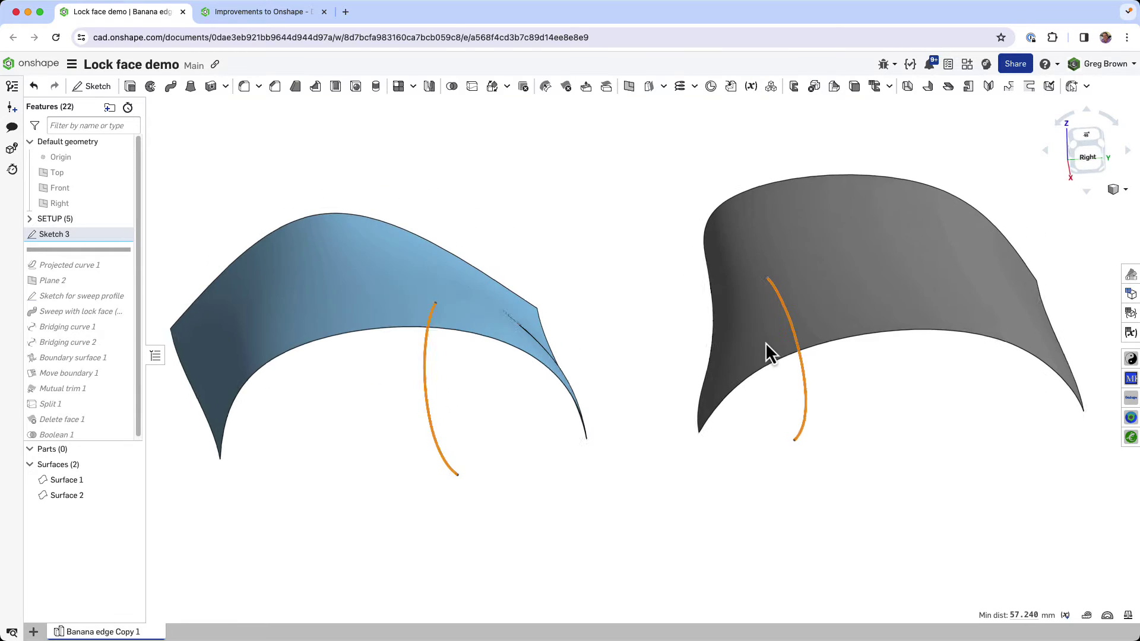
pyautogui.click(637, 230)
# Step: Roll history forward to include Projected curve 1 and bring up its options
pyautogui.moveTo(46, 248); pyautogui.dragTo(92, 278)
pyautogui.moveTo(466, 232); pyautogui.dragTo(479, 232, button='right')
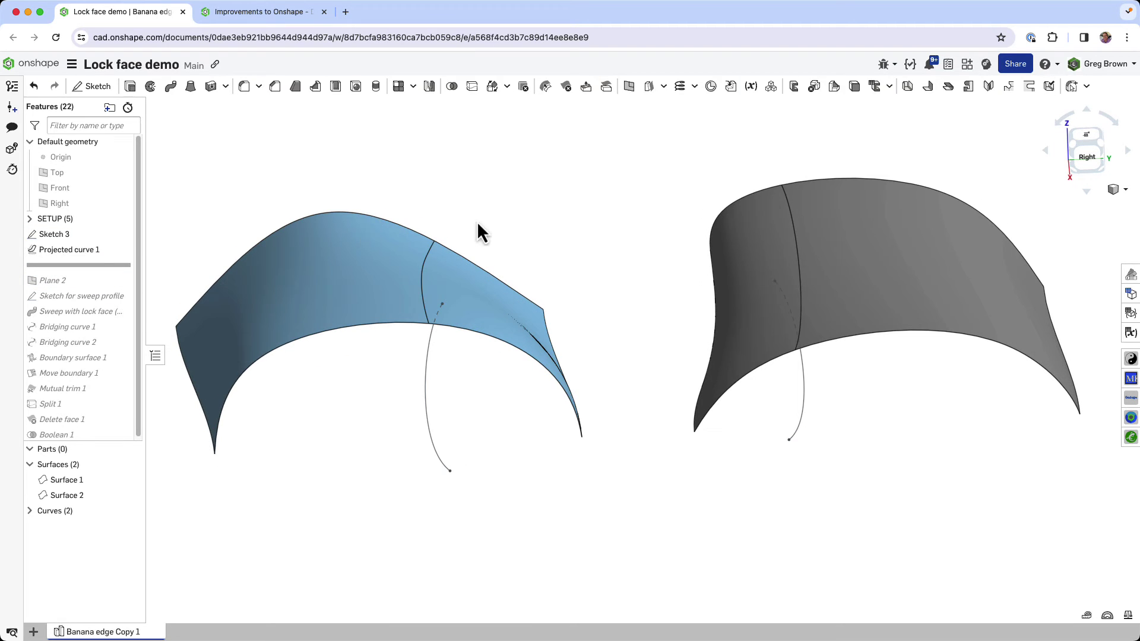
pyautogui.rightClick(67, 250)
pyautogui.click(117, 279)
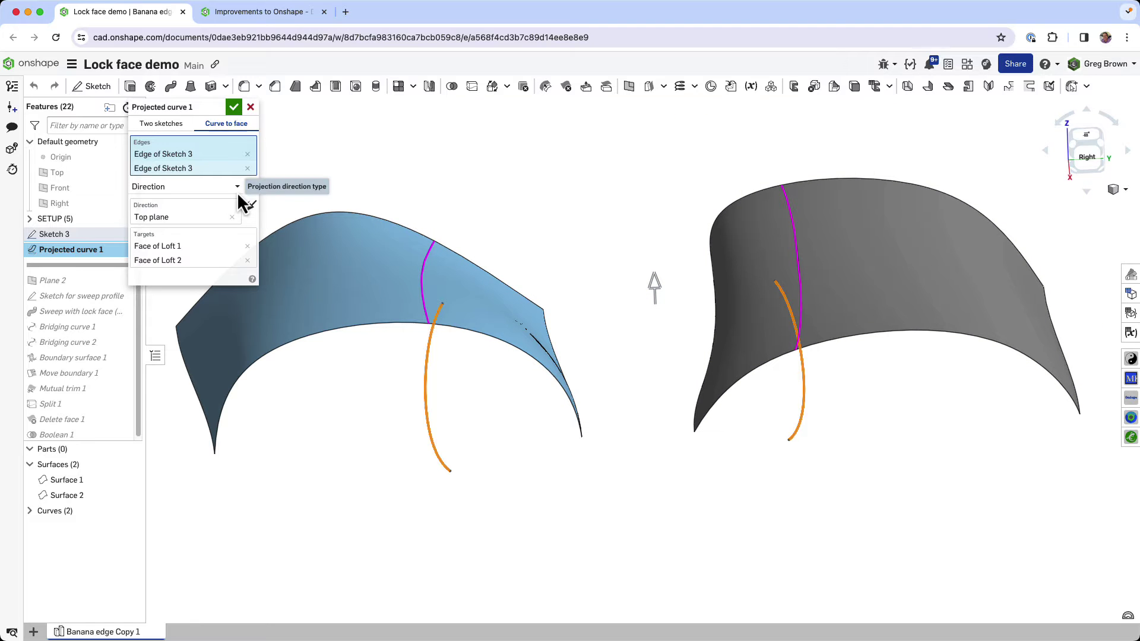
pyautogui.moveTo(550, 200)
pyautogui.mouseDown(button='right')
pyautogui.moveTo(522, 185)
pyautogui.moveTo(536, 196)
pyautogui.mouseUp(button='right')
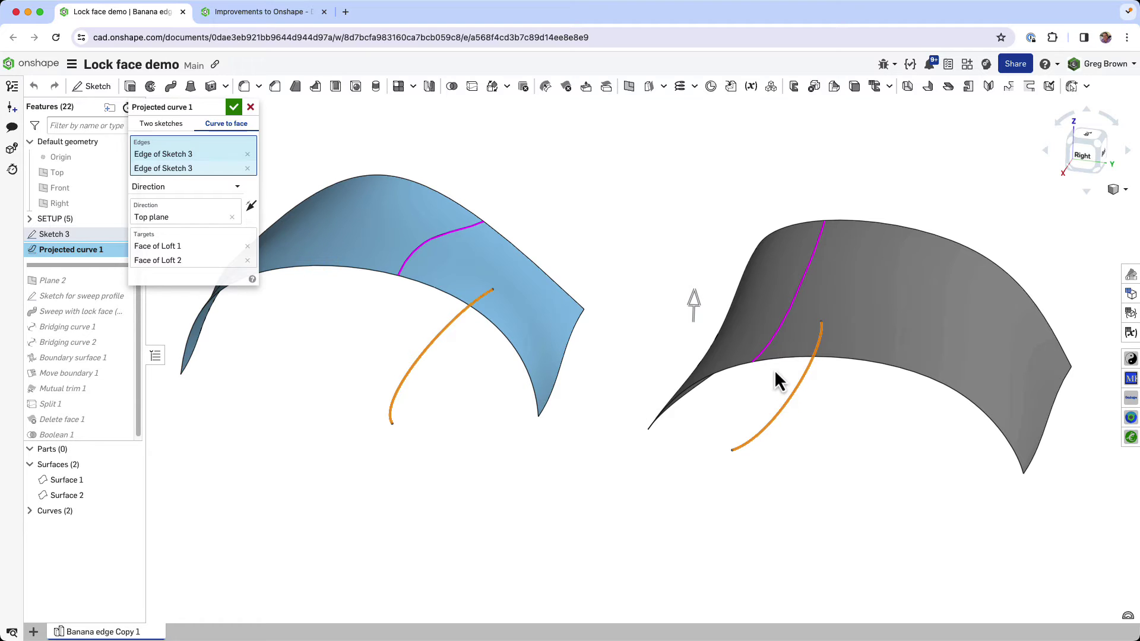
pyautogui.moveTo(788, 330); pyautogui.dragTo(722, 409, button='right')
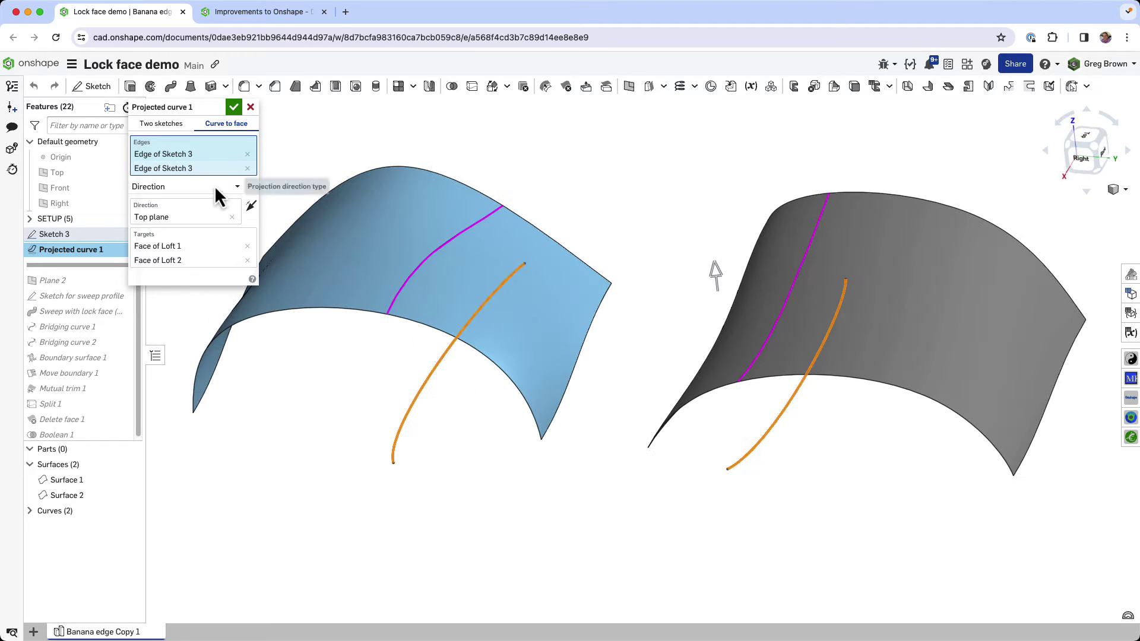
pyautogui.click(233, 108)
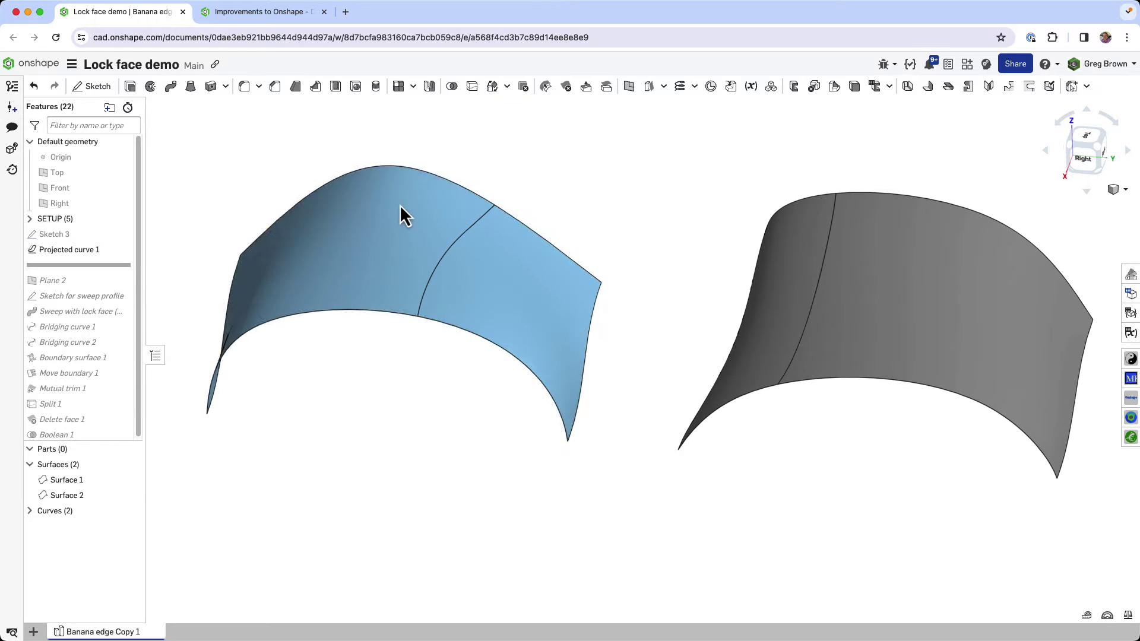
pyautogui.click(460, 237)
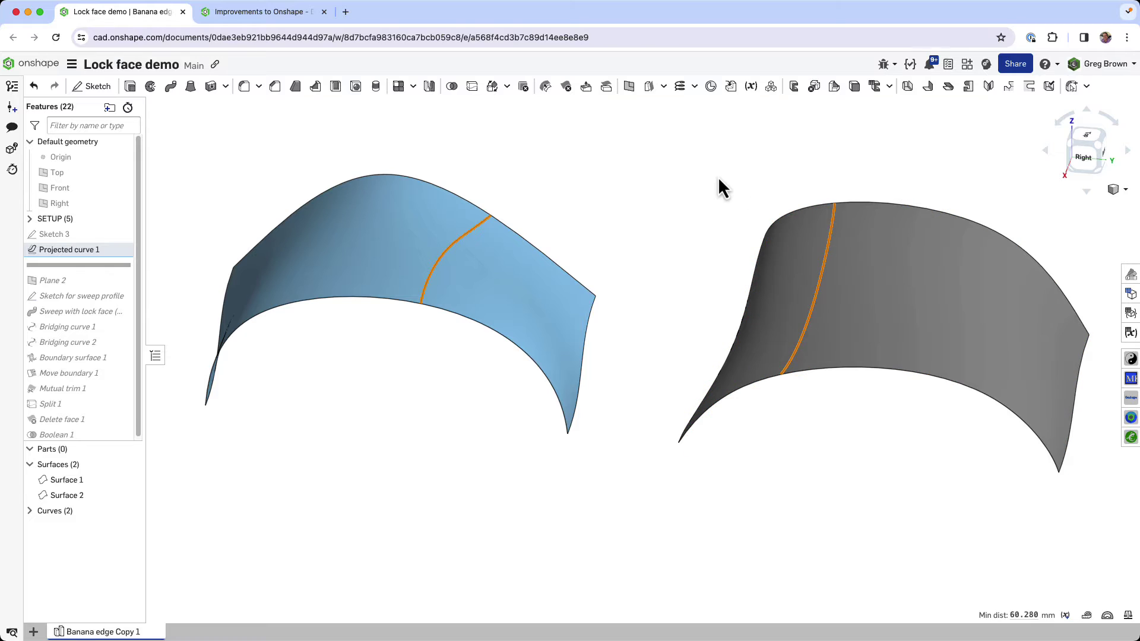
pyautogui.click(696, 172)
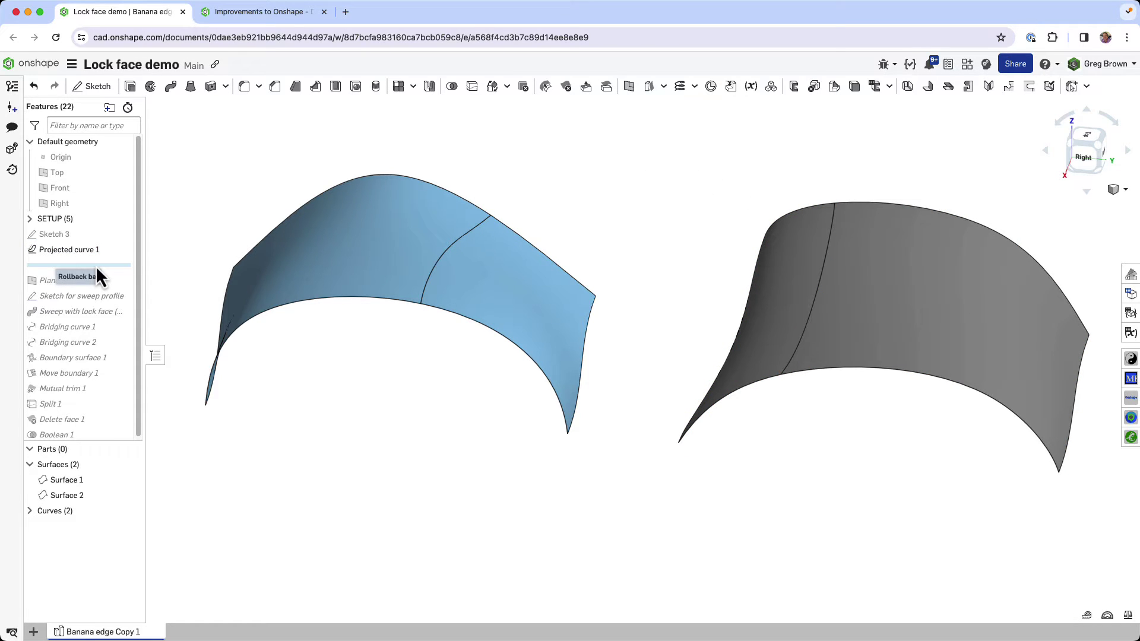
# Step: Roll history forward to include Plane 2 and open it for editing
pyautogui.moveTo(95, 265); pyautogui.dragTo(94, 285)
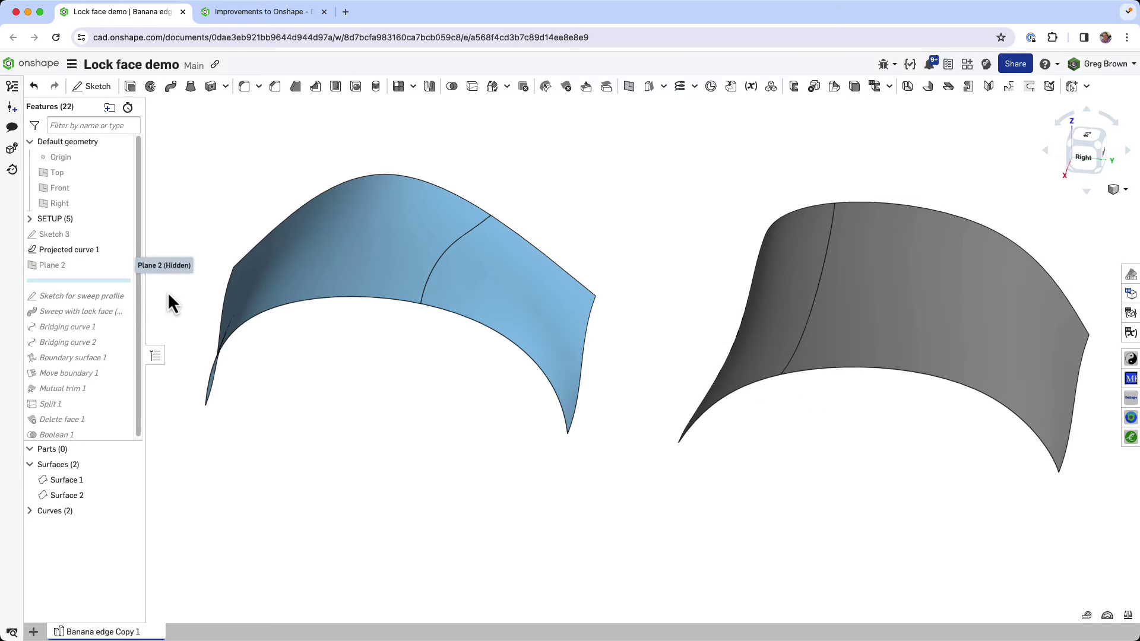
pyautogui.click(121, 265)
pyautogui.rightClick(89, 273)
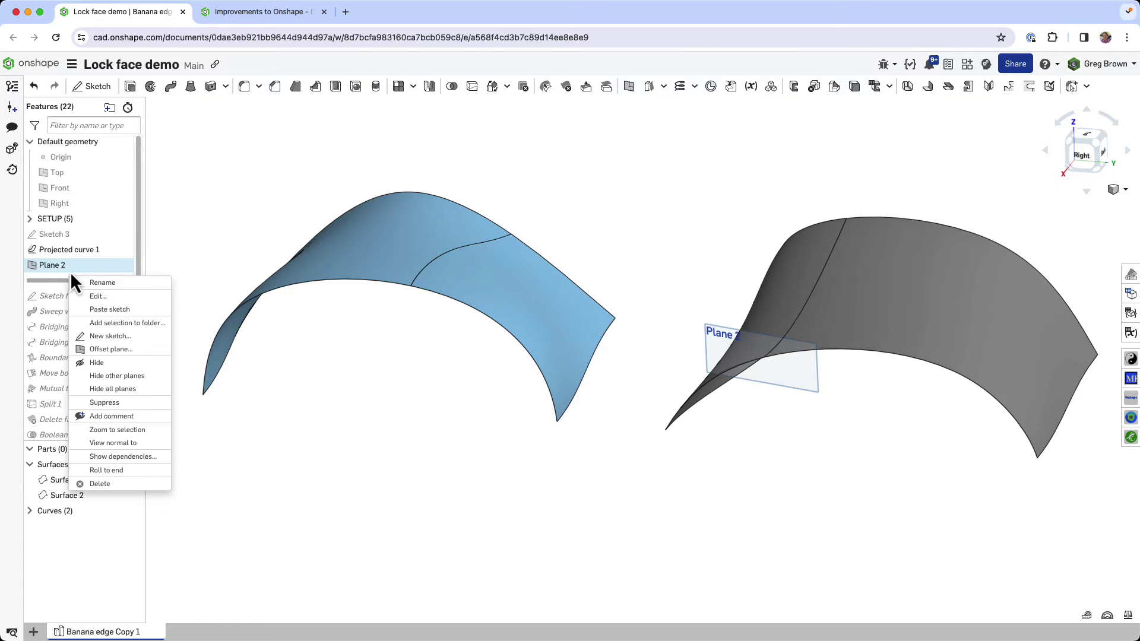
pyautogui.click(95, 295)
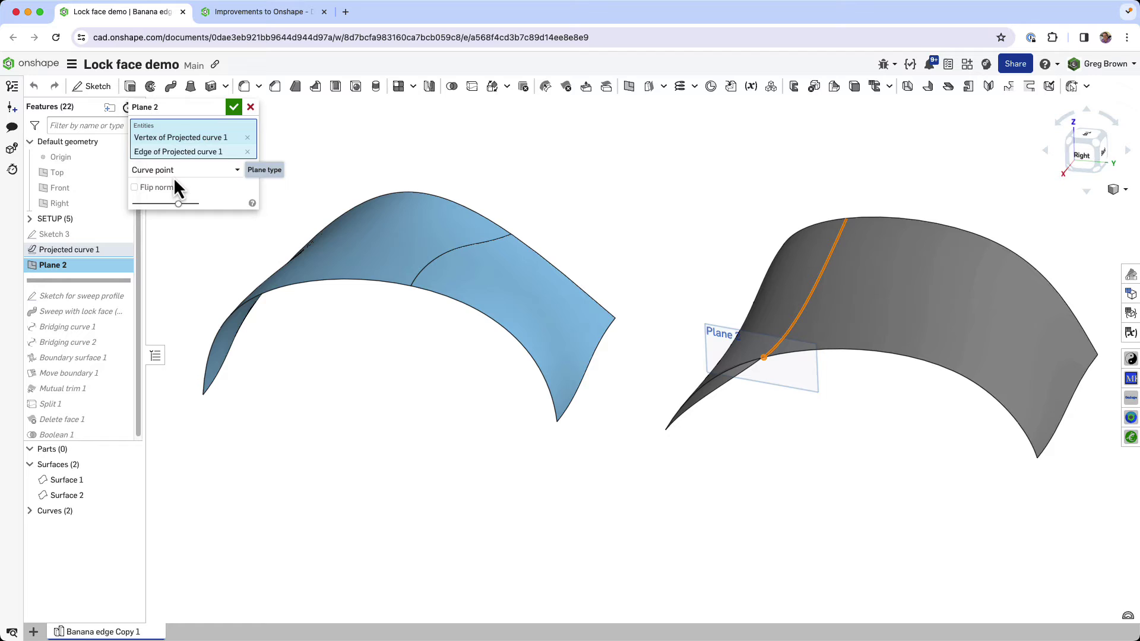
# Step: Inspect Plane 2 on the grey surface, cancel the edit, and roll forward past Sketch for sweep profile
pyautogui.moveTo(720, 333); pyautogui.dragTo(693, 309, button='right')
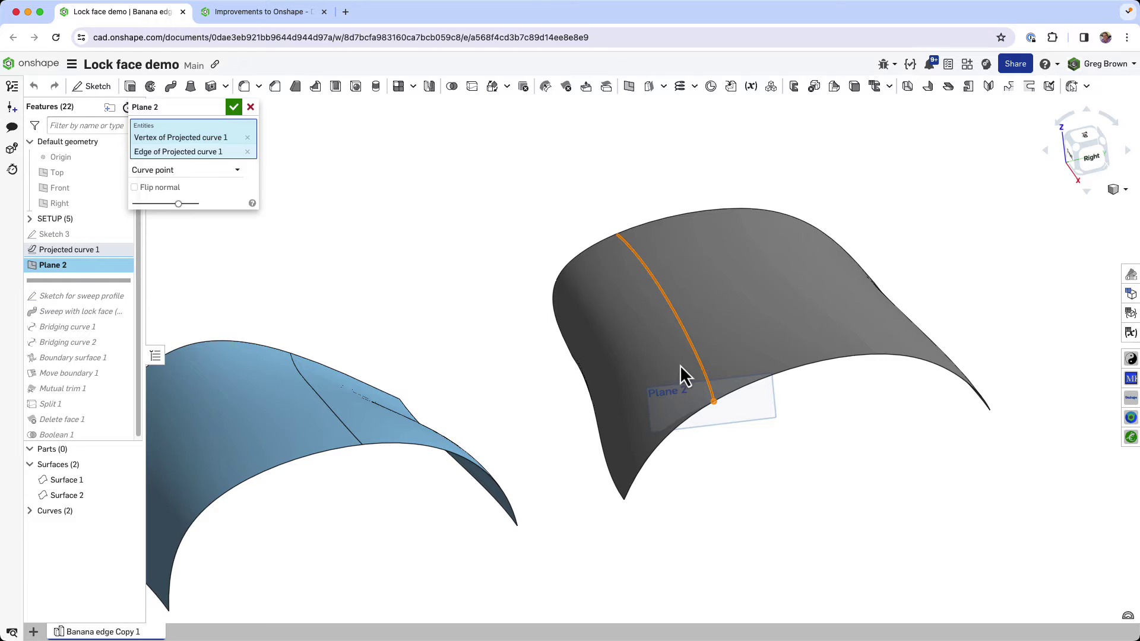
pyautogui.moveTo(679, 365); pyautogui.dragTo(702, 380, button='right')
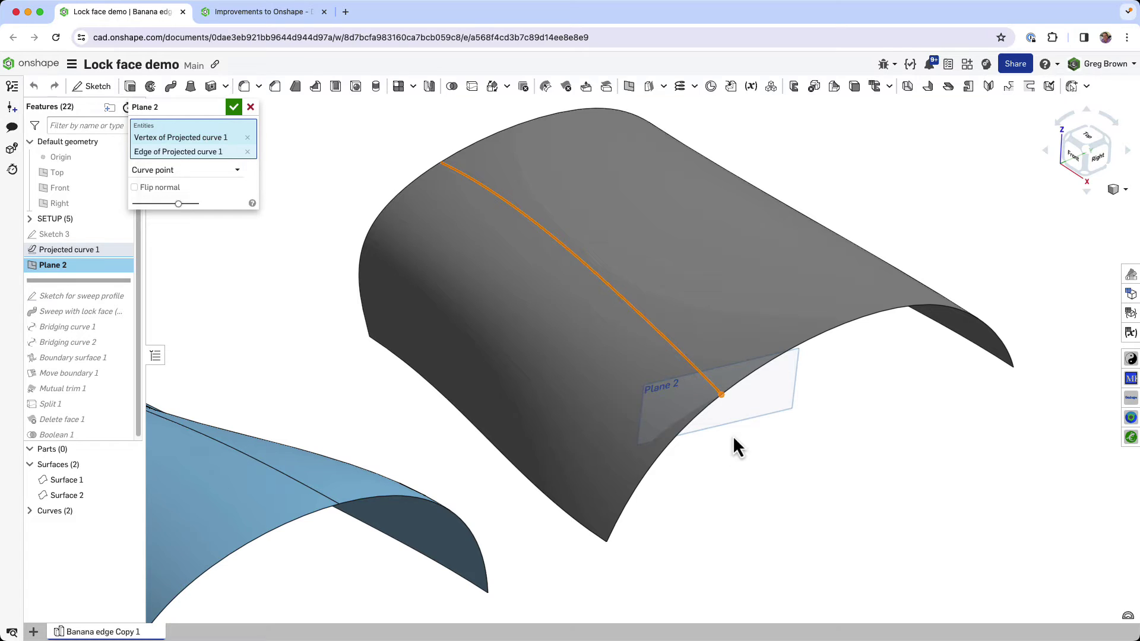
pyautogui.moveTo(732, 436); pyautogui.dragTo(731, 392, button='right')
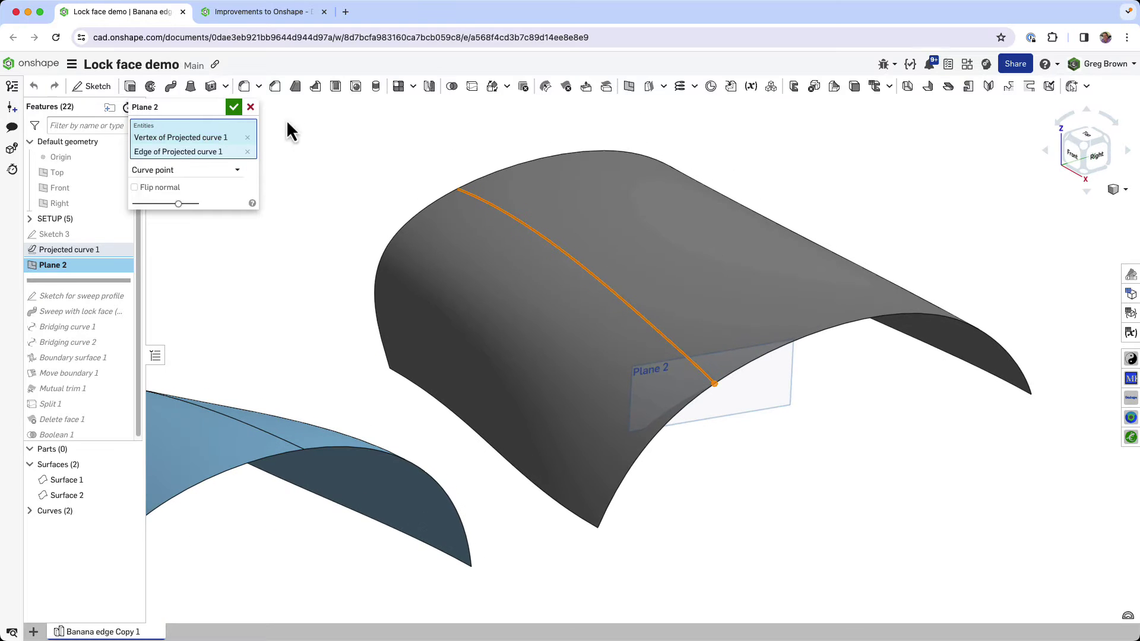
pyautogui.click(250, 108)
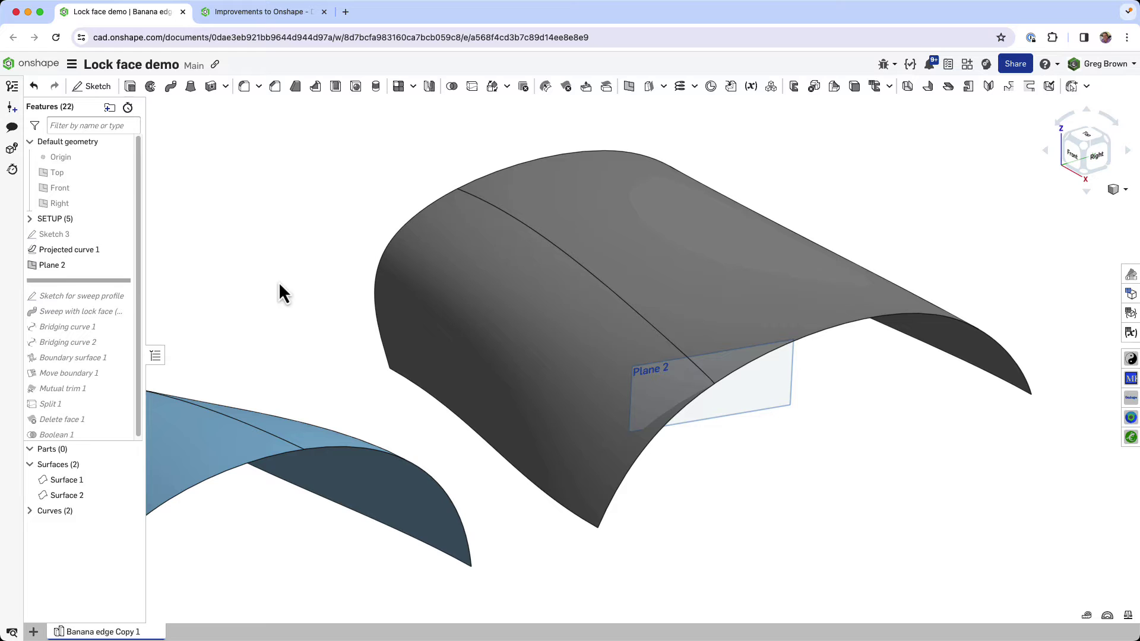
pyautogui.moveTo(102, 285); pyautogui.dragTo(101, 300)
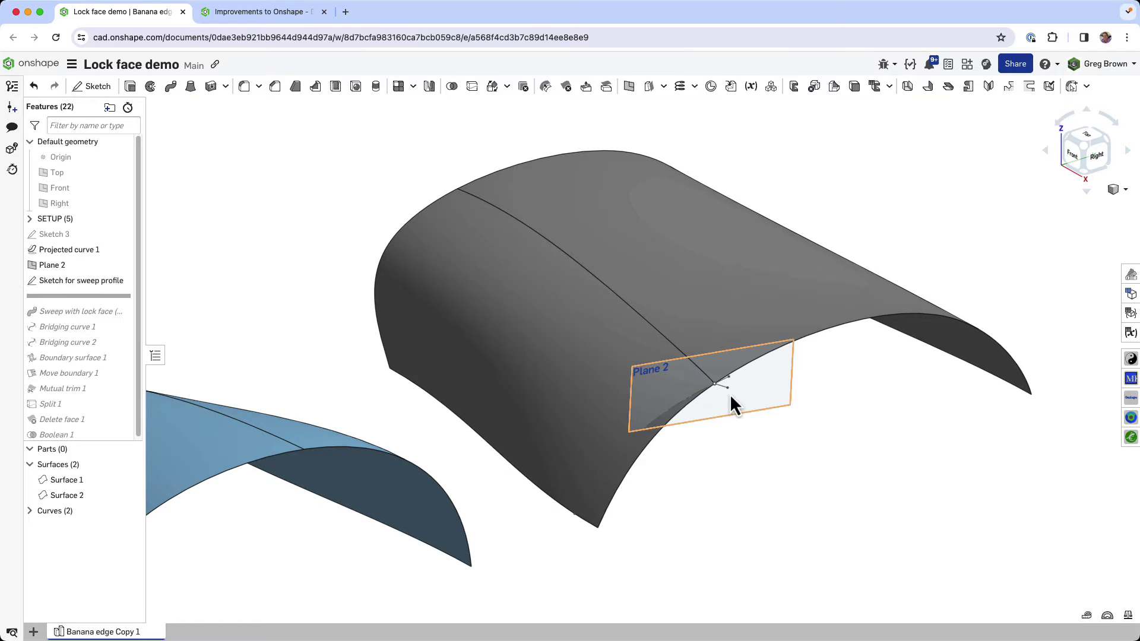
# Step: Open Sketch for sweep profile for editing
pyautogui.scroll(-3, 724, 383)
pyautogui.rightClick(83, 285)
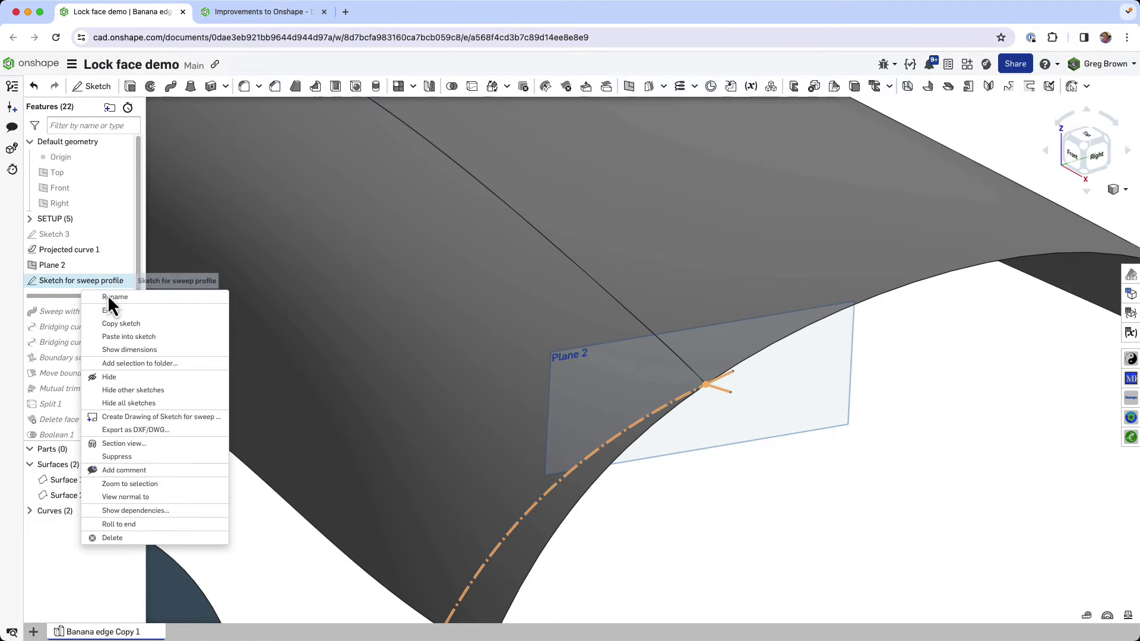
pyautogui.click(113, 310)
pyautogui.scroll(-5, 635, 339)
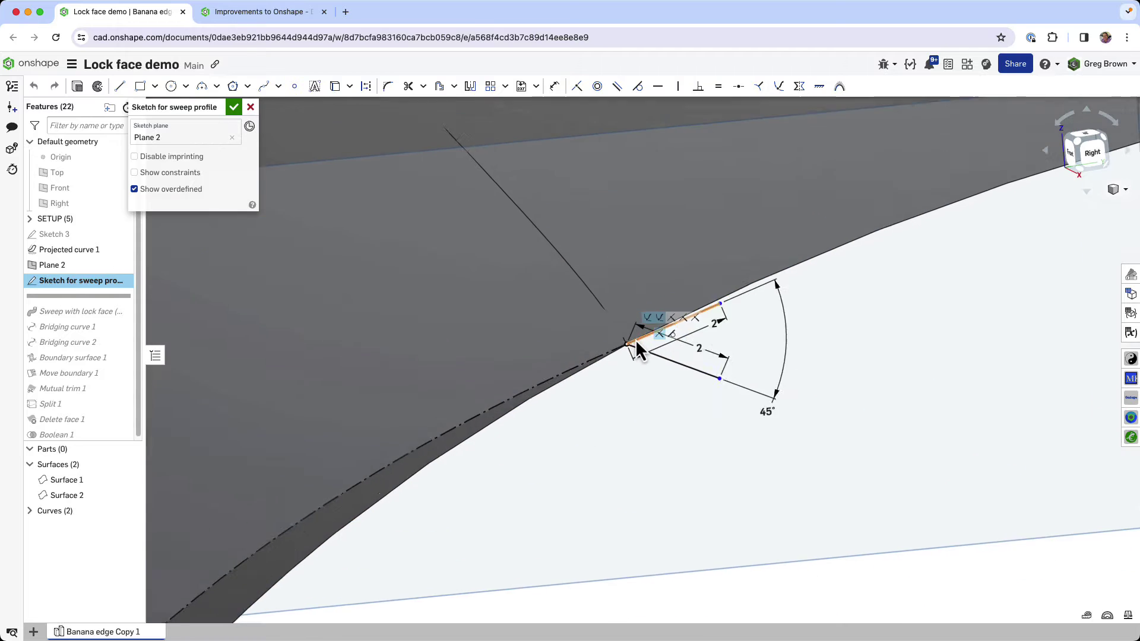
pyautogui.moveTo(668, 390)
pyautogui.mouseDown(button='right')
pyautogui.moveTo(745, 365)
pyautogui.moveTo(700, 358)
pyautogui.moveTo(689, 376)
pyautogui.mouseUp(button='right')
# Step: Move the length dimension below the lower line and the 45° angle dimension between the lines
pyautogui.scroll(5, 656, 331)
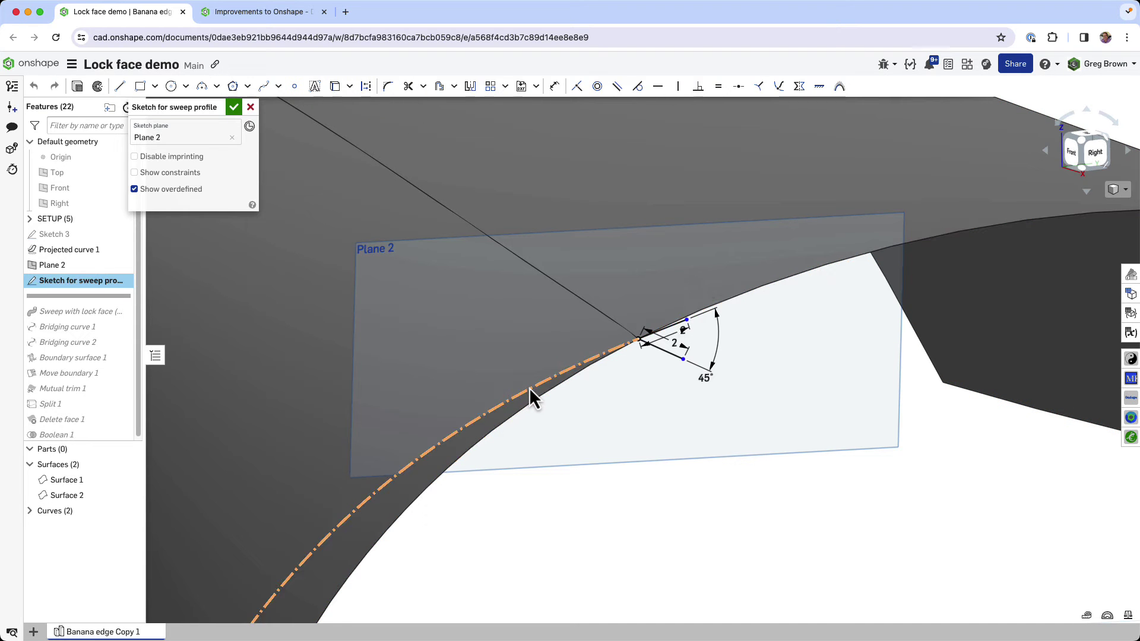
pyautogui.scroll(4, 664, 324)
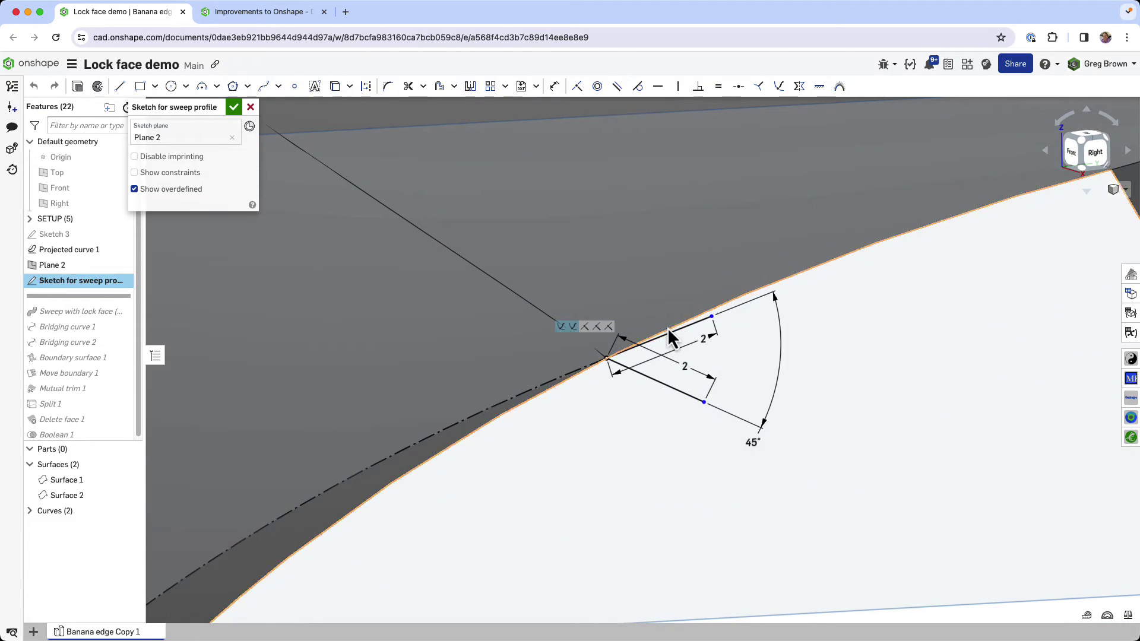
pyautogui.scroll(3, 682, 331)
pyautogui.moveTo(707, 359)
pyautogui.mouseDown()
pyautogui.moveTo(575, 295)
pyautogui.moveTo(605, 291)
pyautogui.moveTo(670, 399)
pyautogui.moveTo(576, 472)
pyautogui.mouseUp()
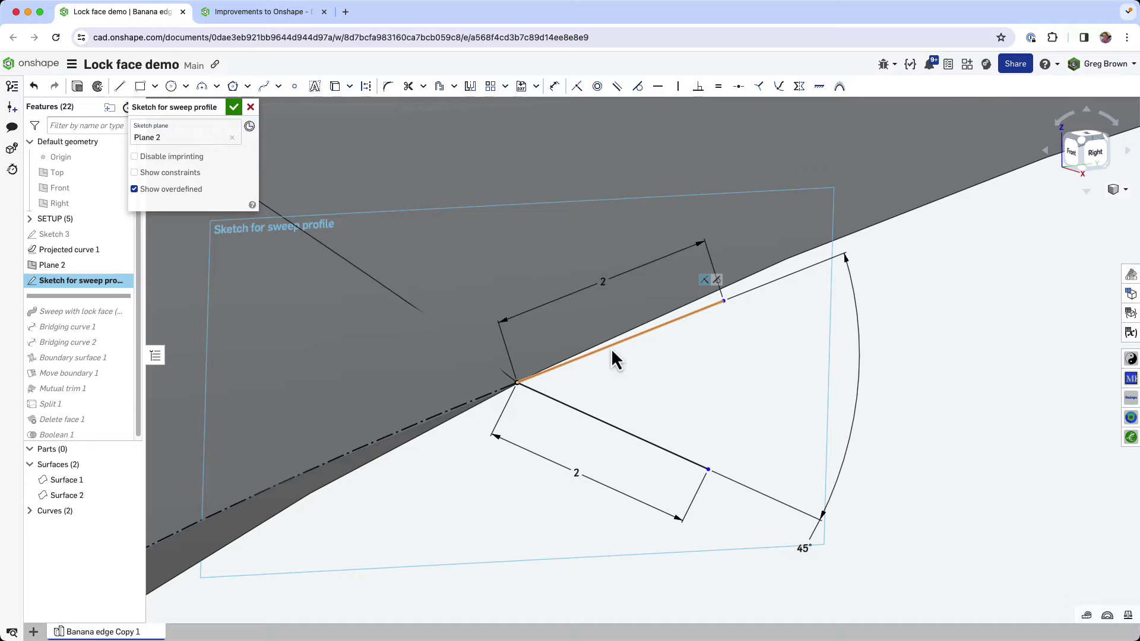
pyautogui.scroll(-3, 678, 463)
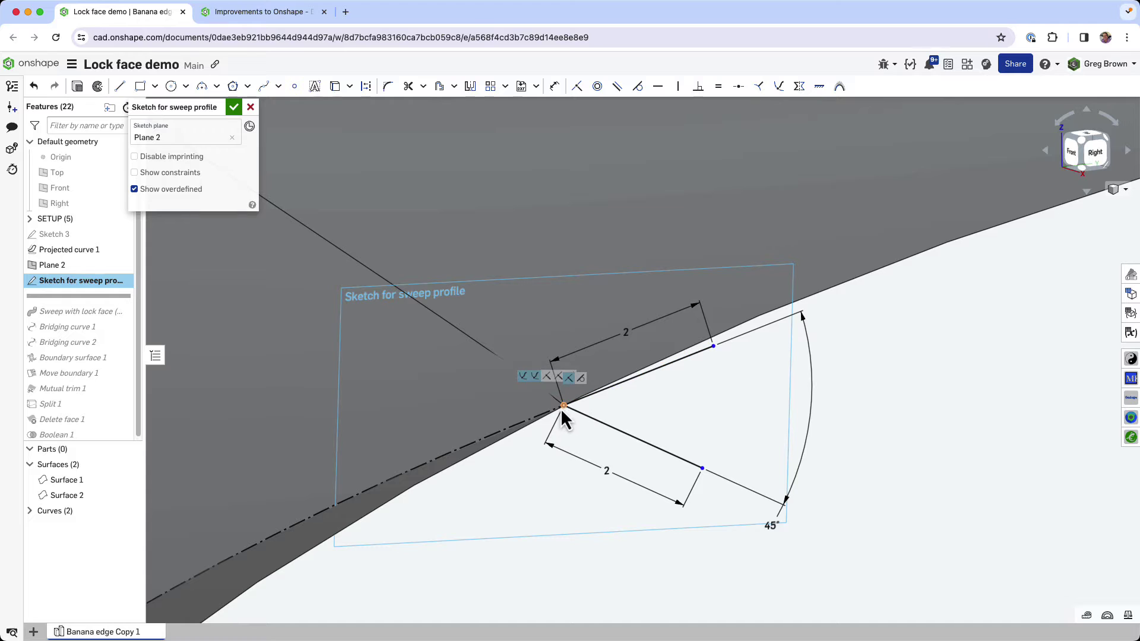
pyautogui.scroll(-2, 560, 408)
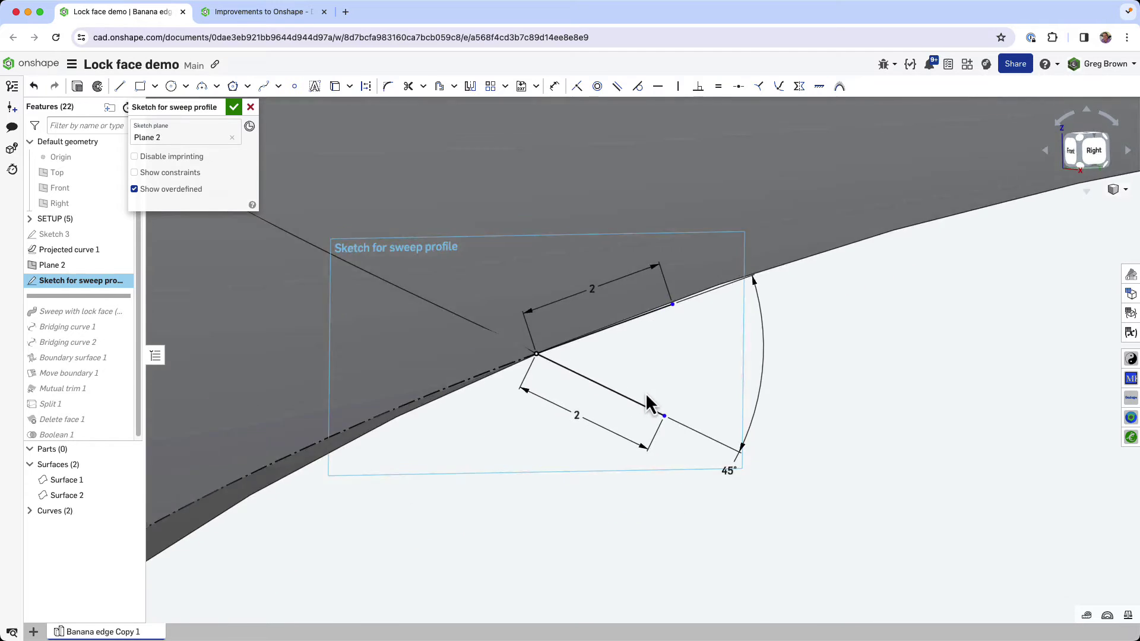
pyautogui.moveTo(649, 407)
pyautogui.mouseDown(button='right')
pyautogui.moveTo(720, 397)
pyautogui.moveTo(611, 389)
pyautogui.moveTo(636, 394)
pyautogui.moveTo(672, 349)
pyautogui.mouseUp(button='right')
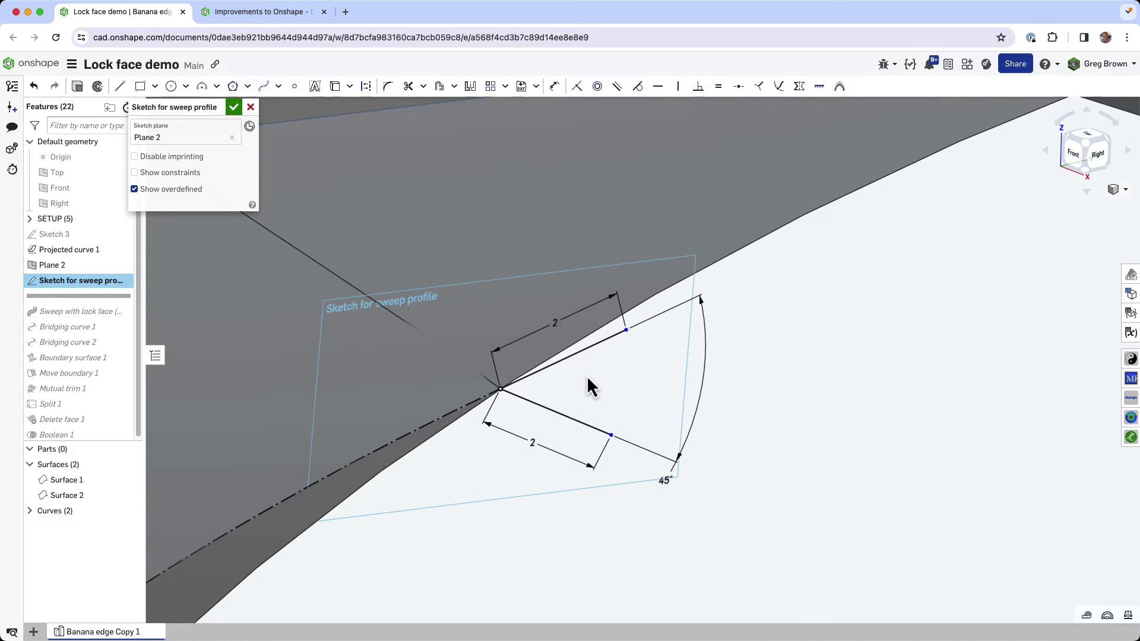
pyautogui.moveTo(664, 480); pyautogui.dragTo(616, 386)
pyautogui.moveTo(593, 386)
pyautogui.mouseDown(button='right')
pyautogui.moveTo(540, 407)
pyautogui.moveTo(537, 389)
pyautogui.mouseUp(button='right')
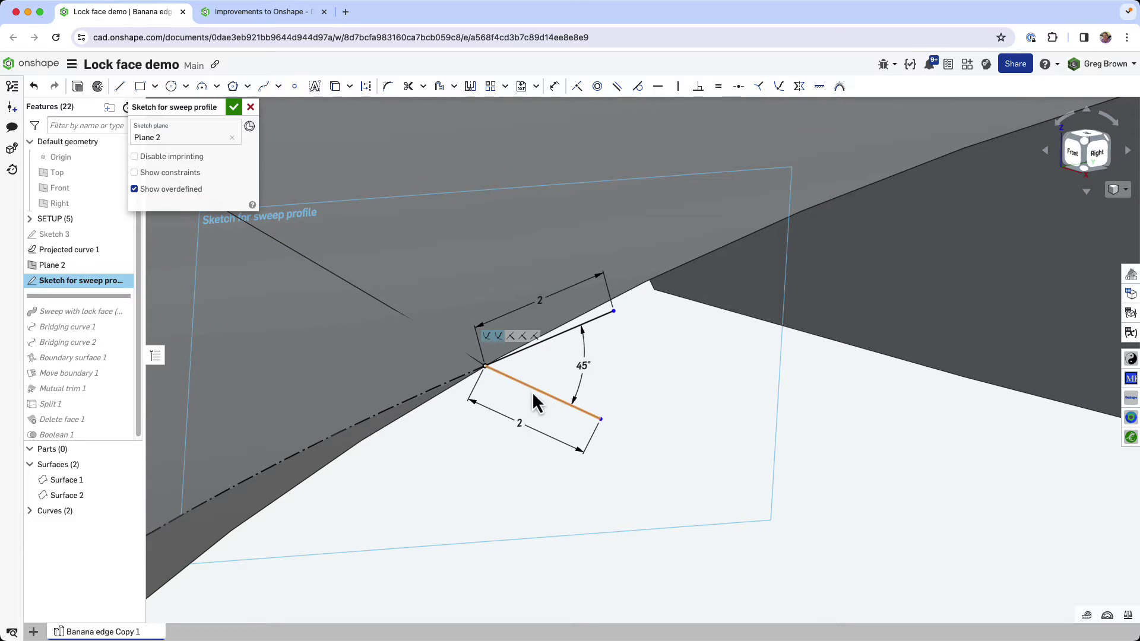
# Step: Change the angle between the two lines from 45° to 30°
pyautogui.doubleClick(583, 366)
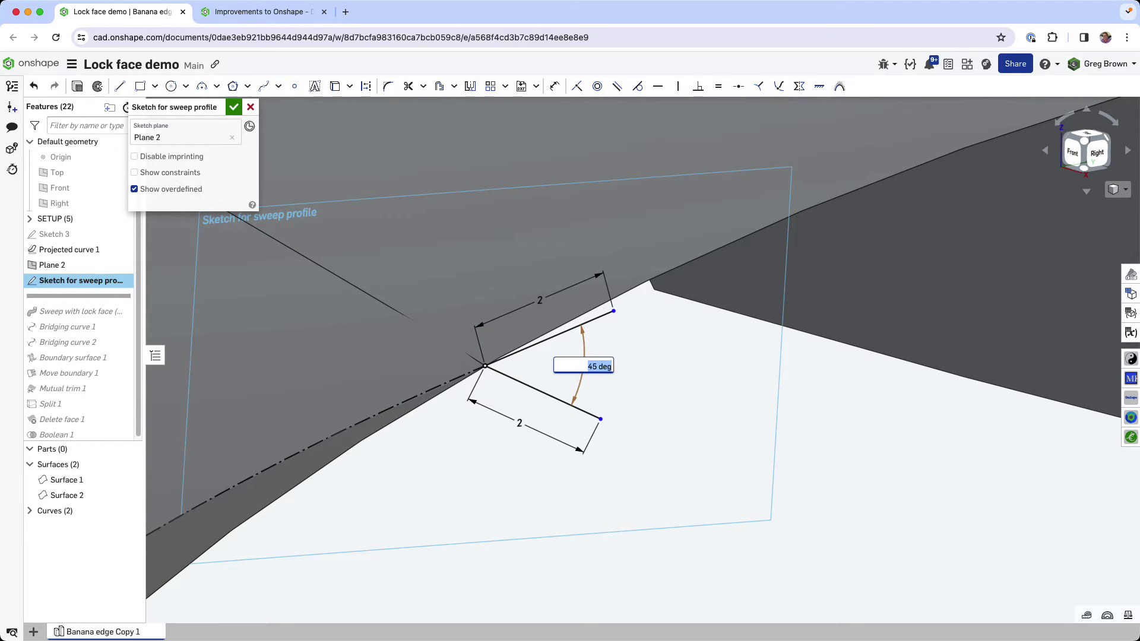
pyautogui.write('60')
pyautogui.press('Return')
pyautogui.doubleClick(580, 363)
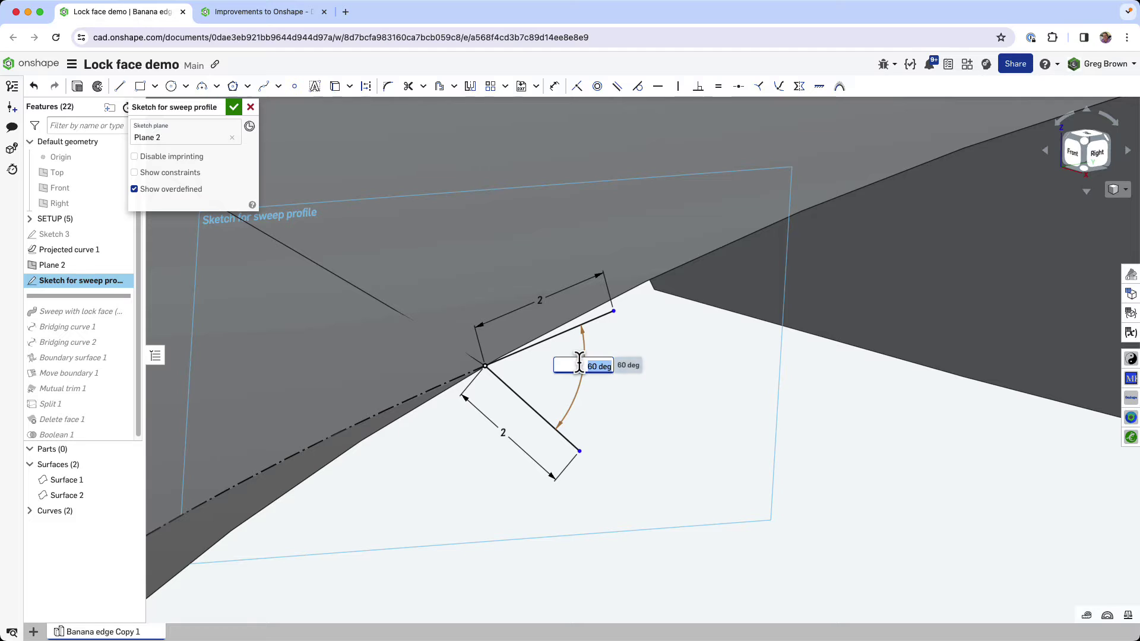
pyautogui.write('30')
pyautogui.press('Return')
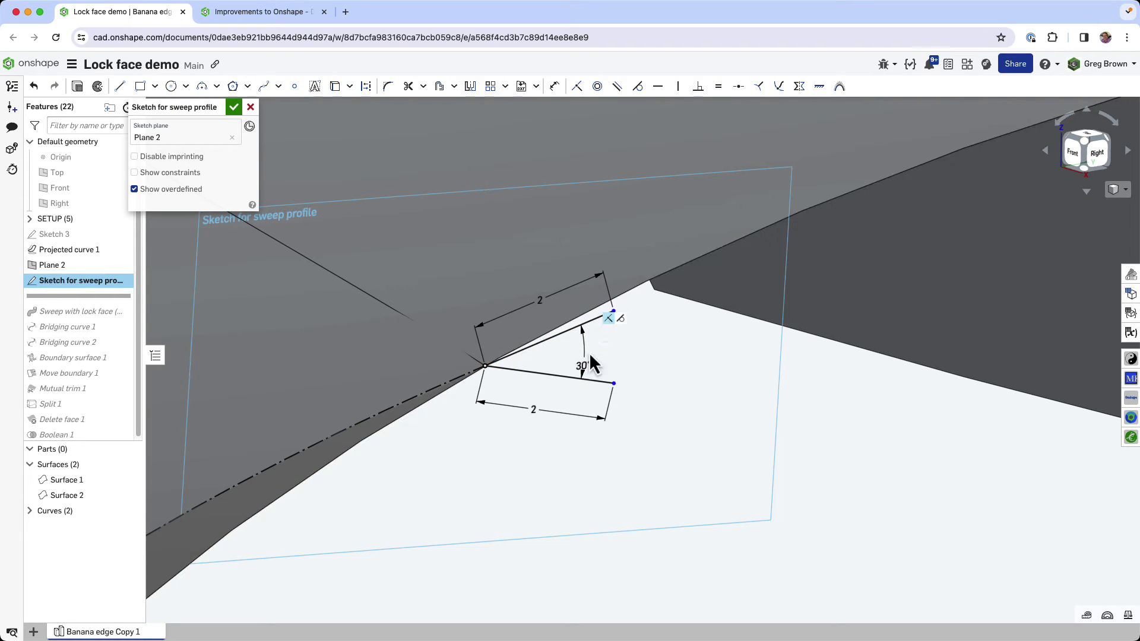
pyautogui.moveTo(590, 348); pyautogui.dragTo(593, 354)
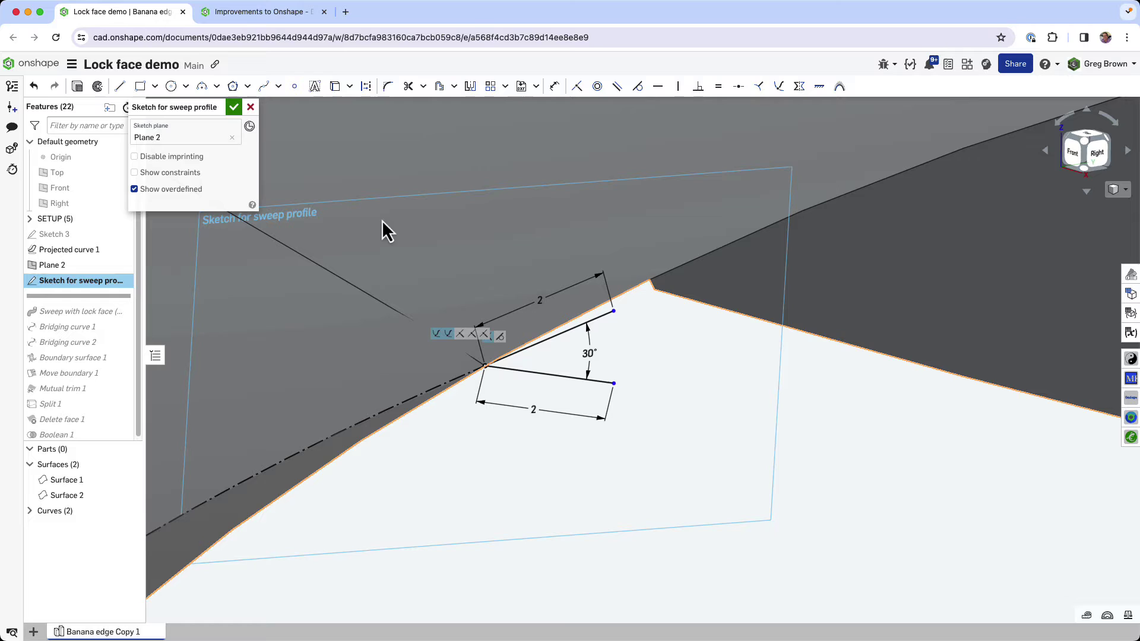
# Step: Finish the sweep profile sketch and hide Plane 2
pyautogui.click(233, 108)
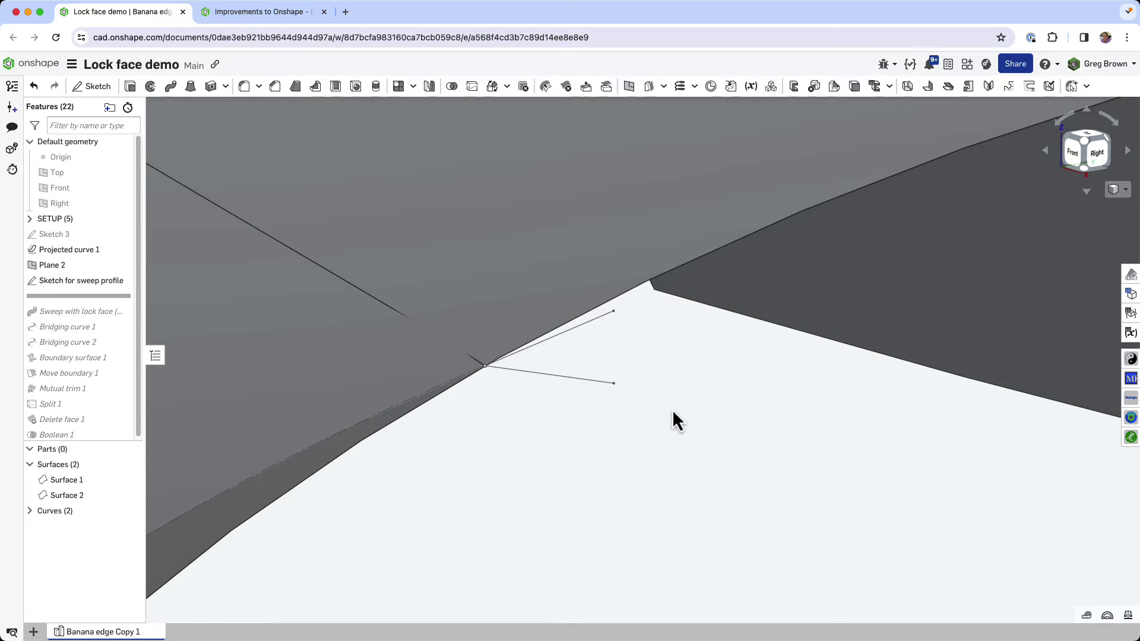
pyautogui.scroll(-3, 673, 418)
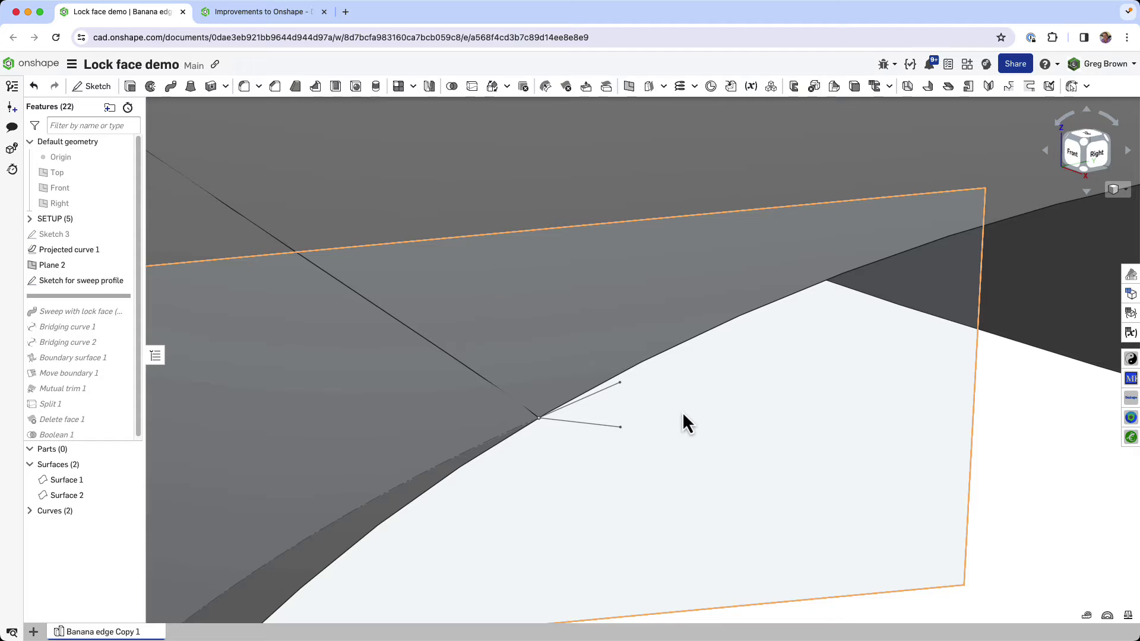
pyautogui.press('p')
pyautogui.press('p')
pyautogui.press('p')
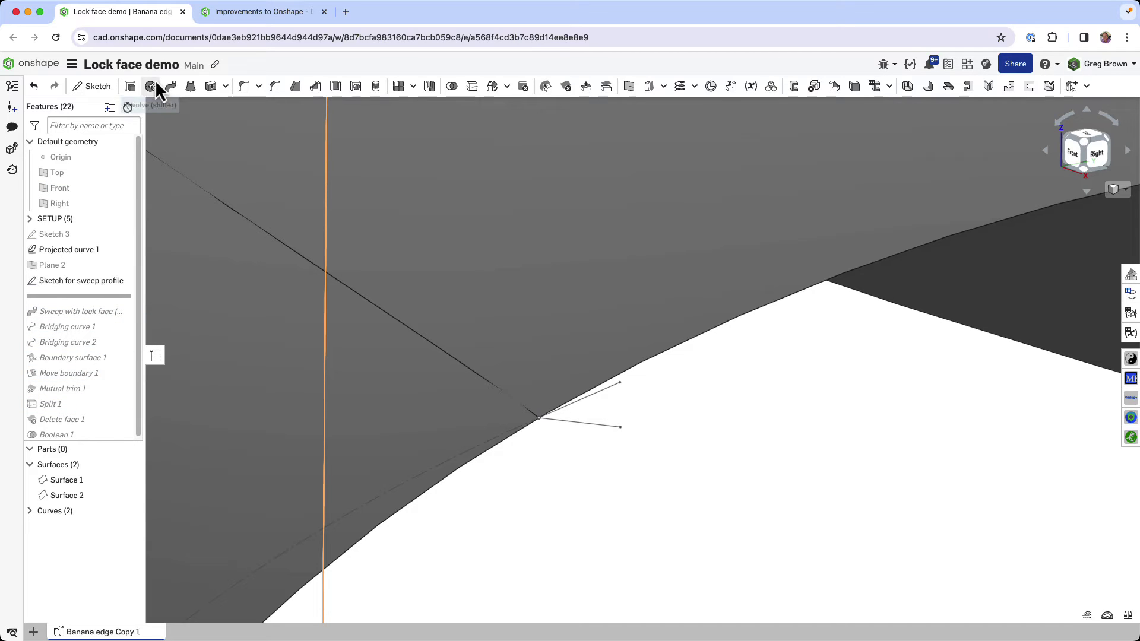
# Step: Create a surface sweep of both sweep-profile lines along Curve 2
pyautogui.click(171, 87)
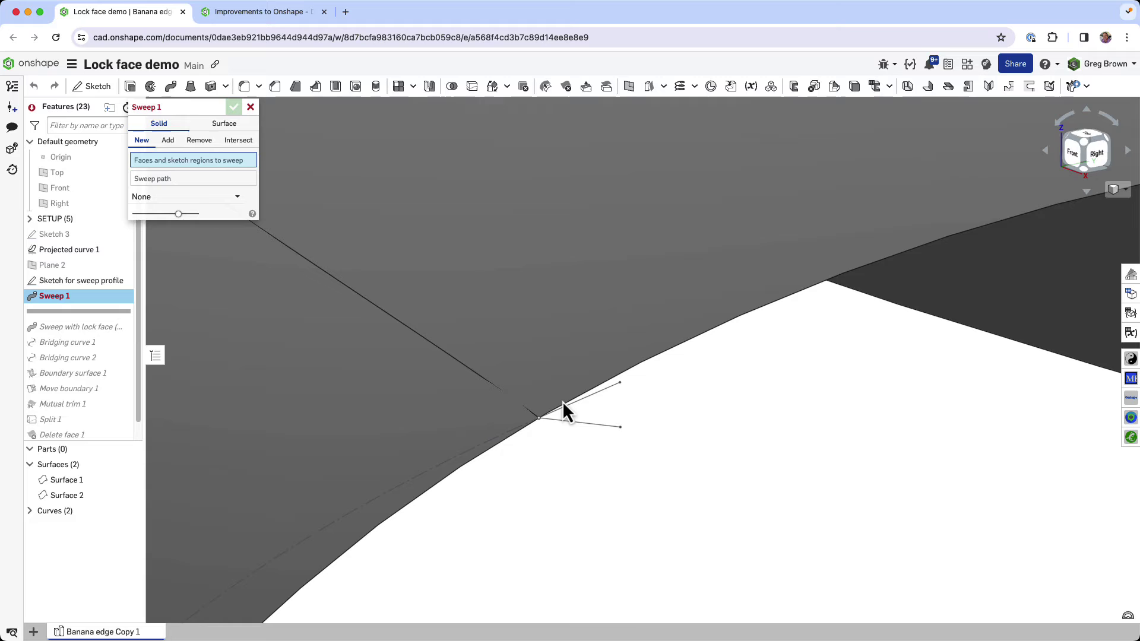
pyautogui.click(229, 126)
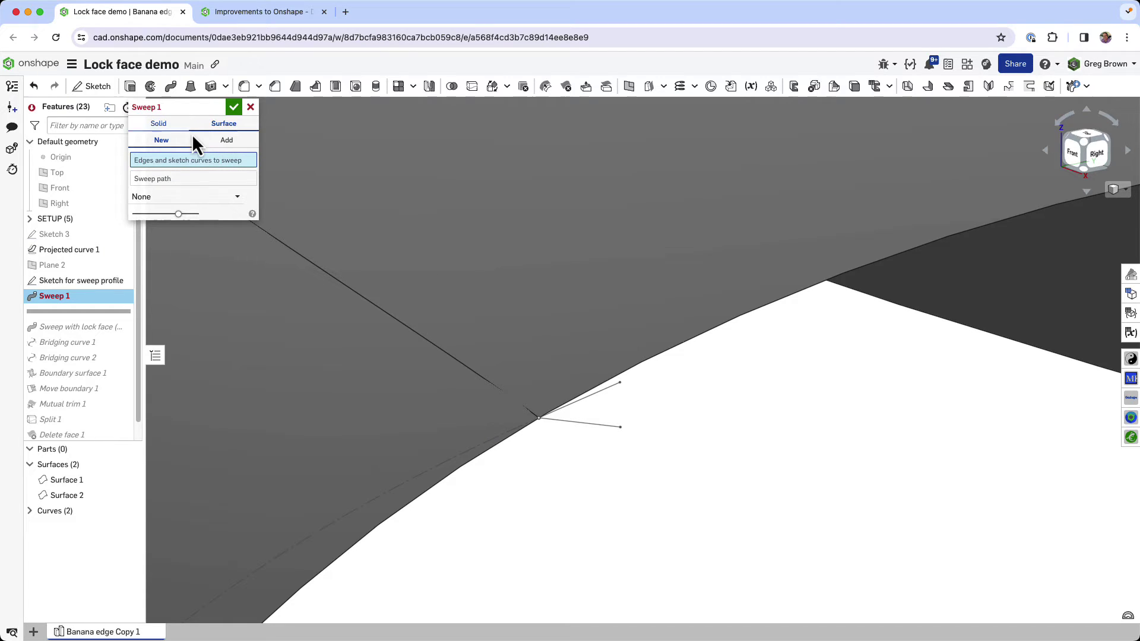
pyautogui.click(604, 390)
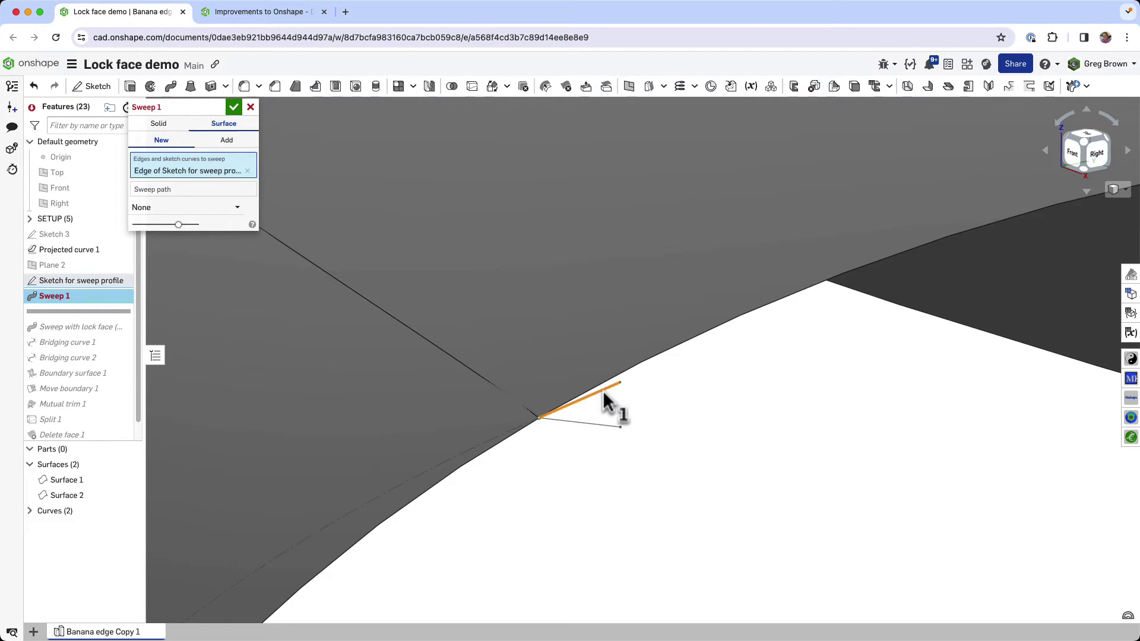
pyautogui.click(605, 425)
pyautogui.click(193, 205)
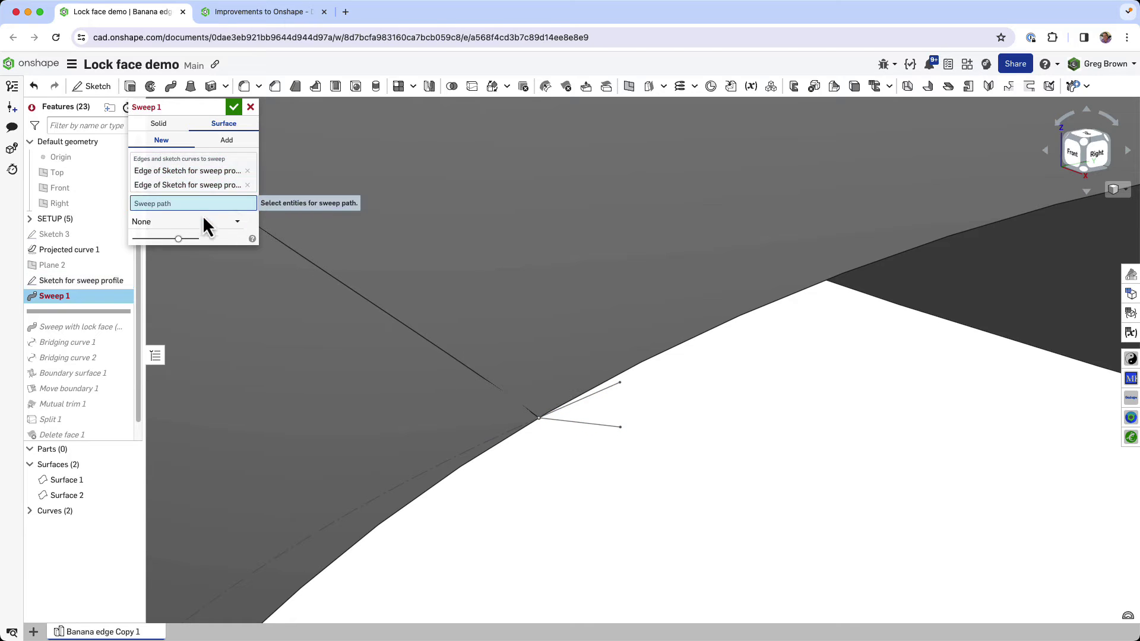
pyautogui.click(478, 378)
# Step: Orbit and zoom around the narrow swept strip to inspect it from several angles
pyautogui.moveTo(689, 480); pyautogui.dragTo(803, 524, button='right')
pyautogui.scroll(5, 817, 530)
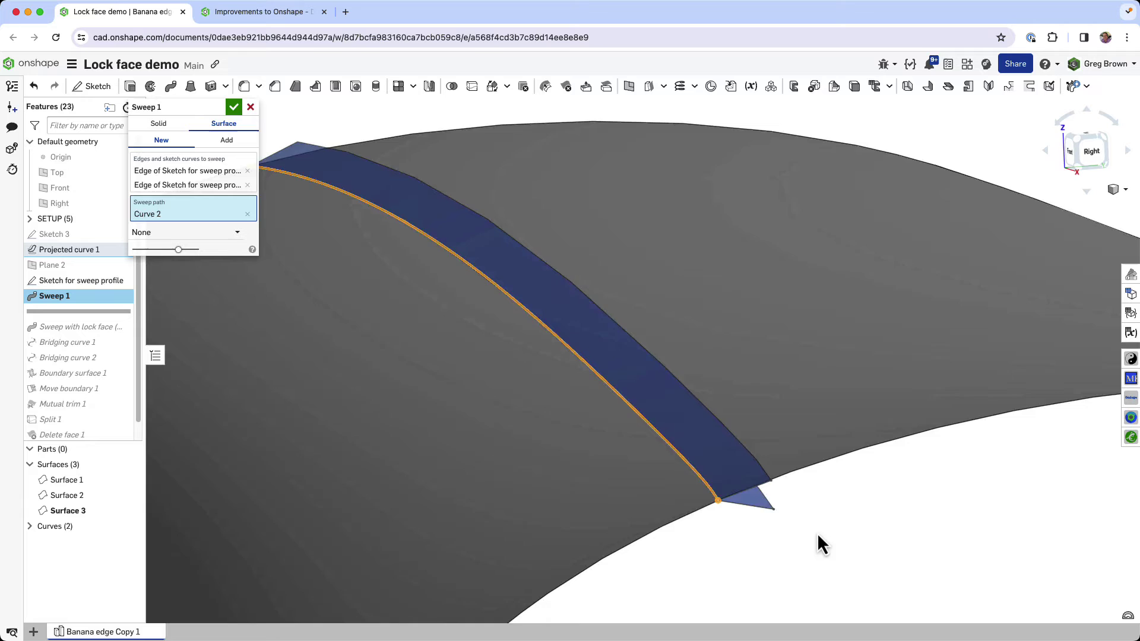
pyautogui.scroll(-5, 749, 489)
pyautogui.moveTo(738, 499); pyautogui.dragTo(593, 425, button='right')
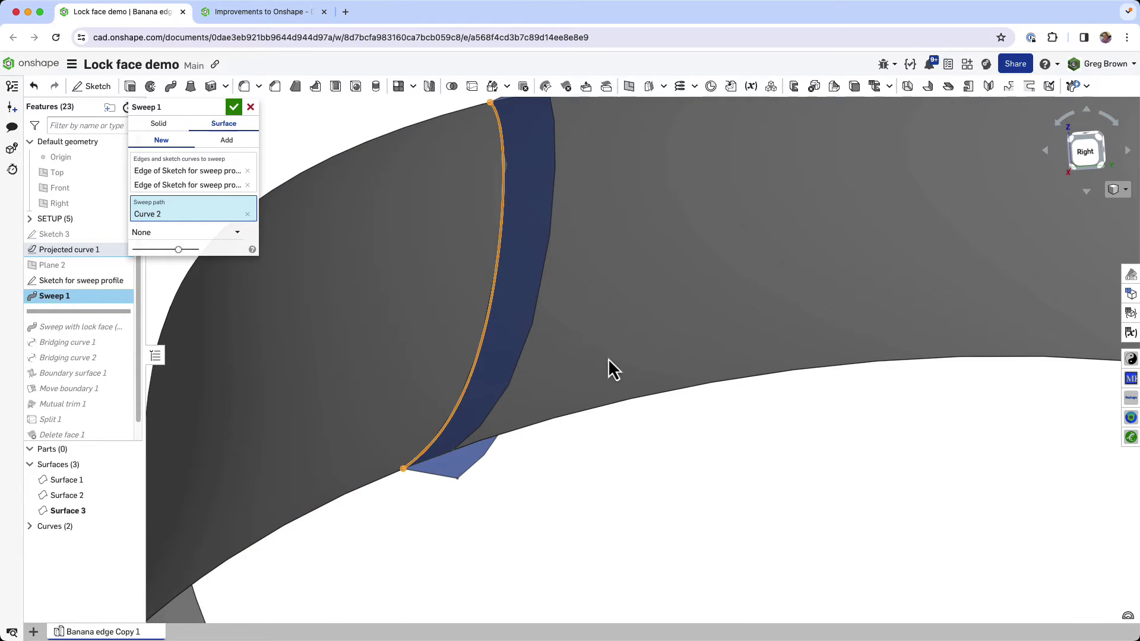
pyautogui.moveTo(607, 369); pyautogui.dragTo(640, 379, button='right')
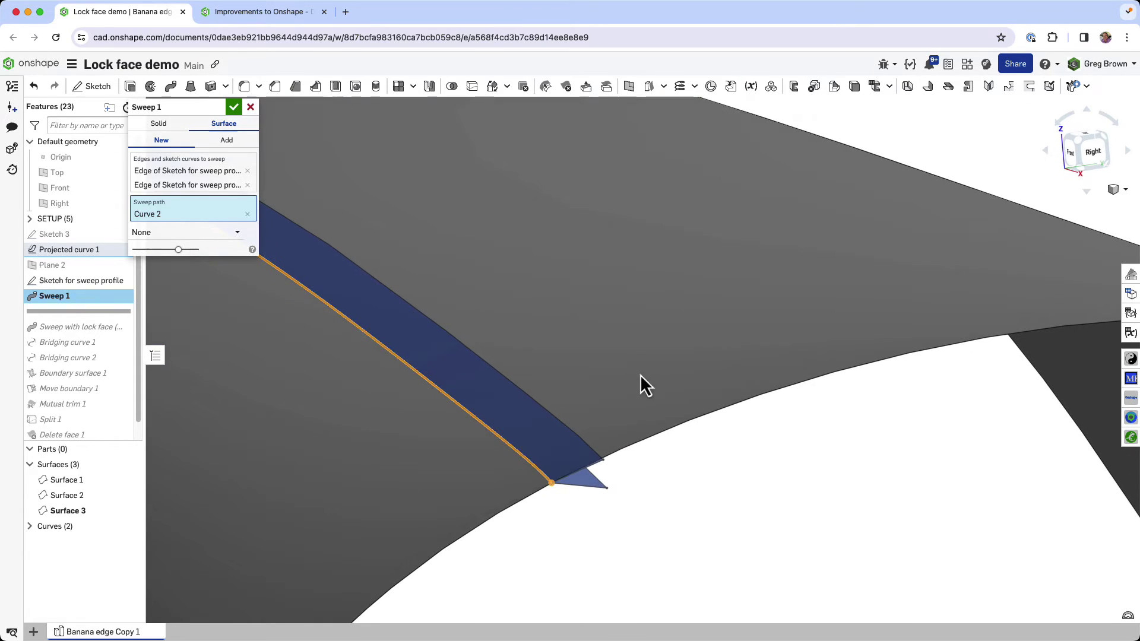
pyautogui.scroll(-5, 691, 455)
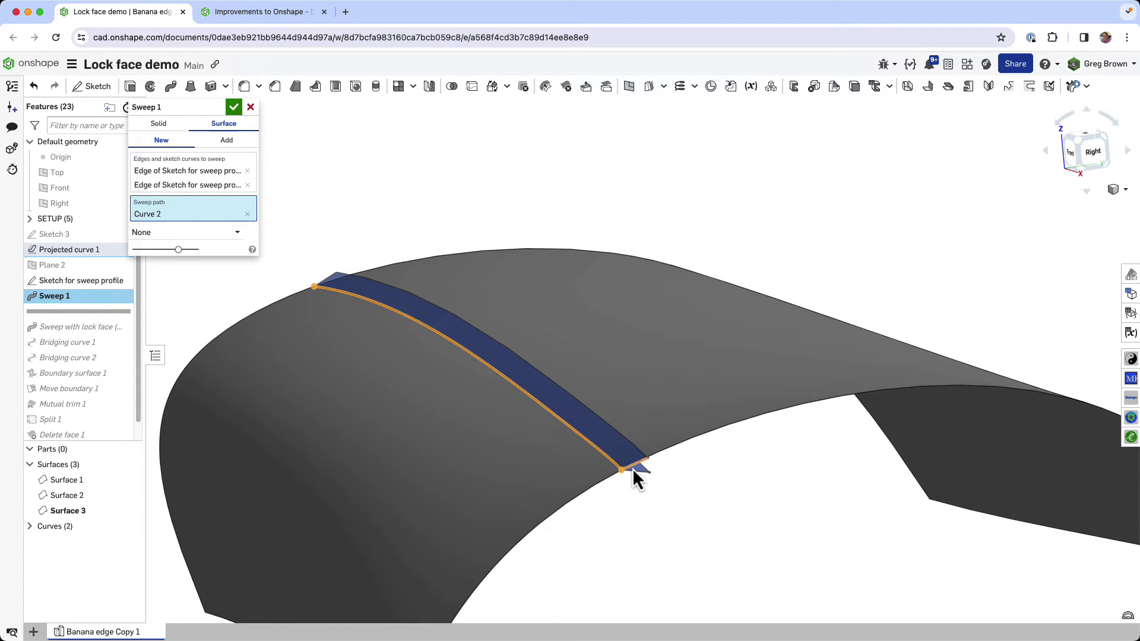
pyautogui.moveTo(635, 474)
pyautogui.mouseDown(button='right')
pyautogui.moveTo(611, 455)
pyautogui.moveTo(624, 466)
pyautogui.mouseUp(button='right')
pyautogui.scroll(5, 623, 465)
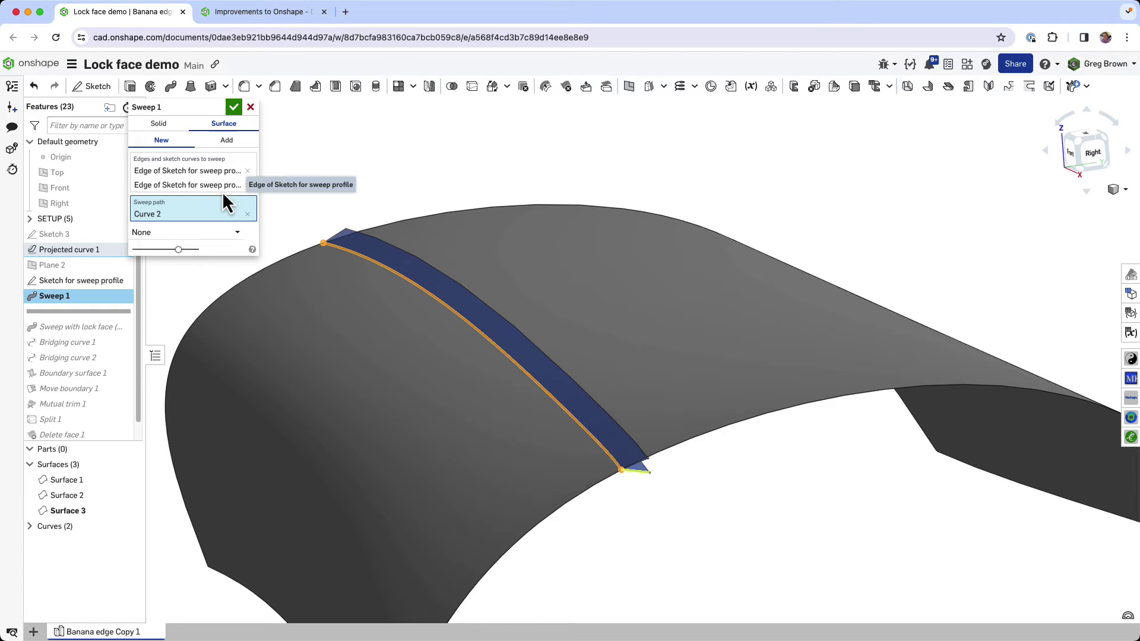
# Step: Try the Keep profile orientation control and judge the strip's orientation
pyautogui.click(171, 231)
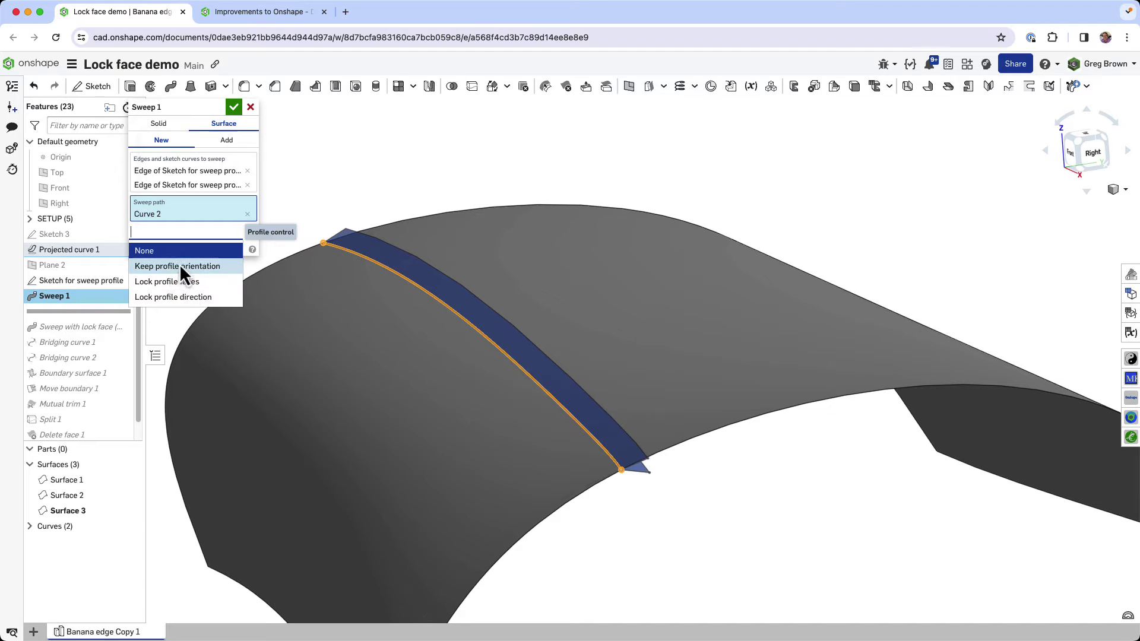
pyautogui.click(211, 272)
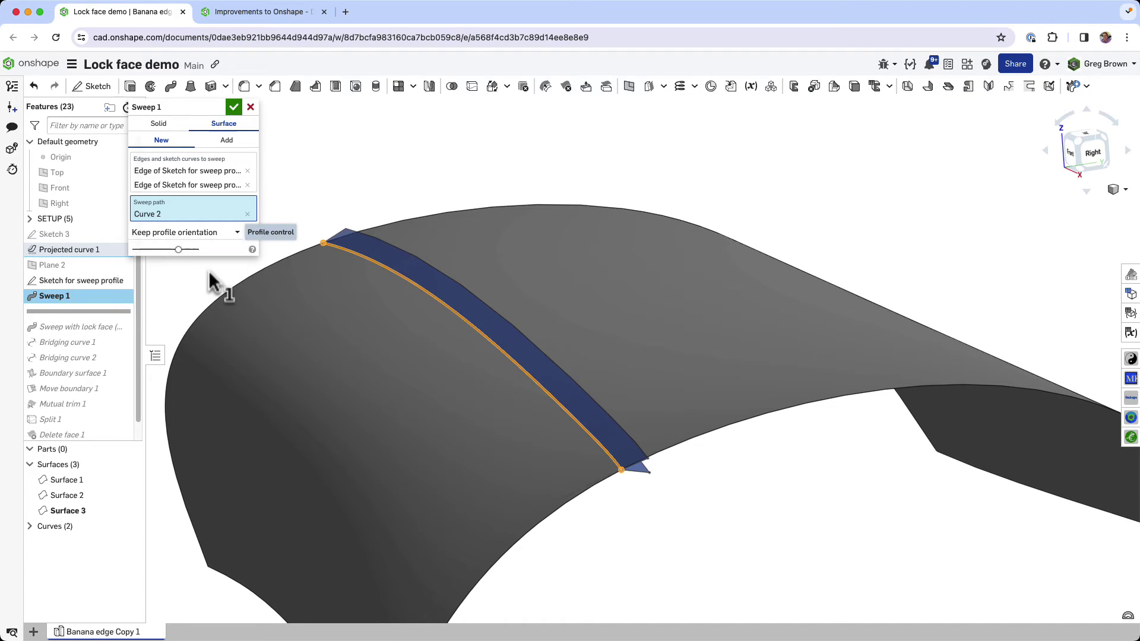
pyautogui.moveTo(209, 272); pyautogui.dragTo(262, 247, button='right')
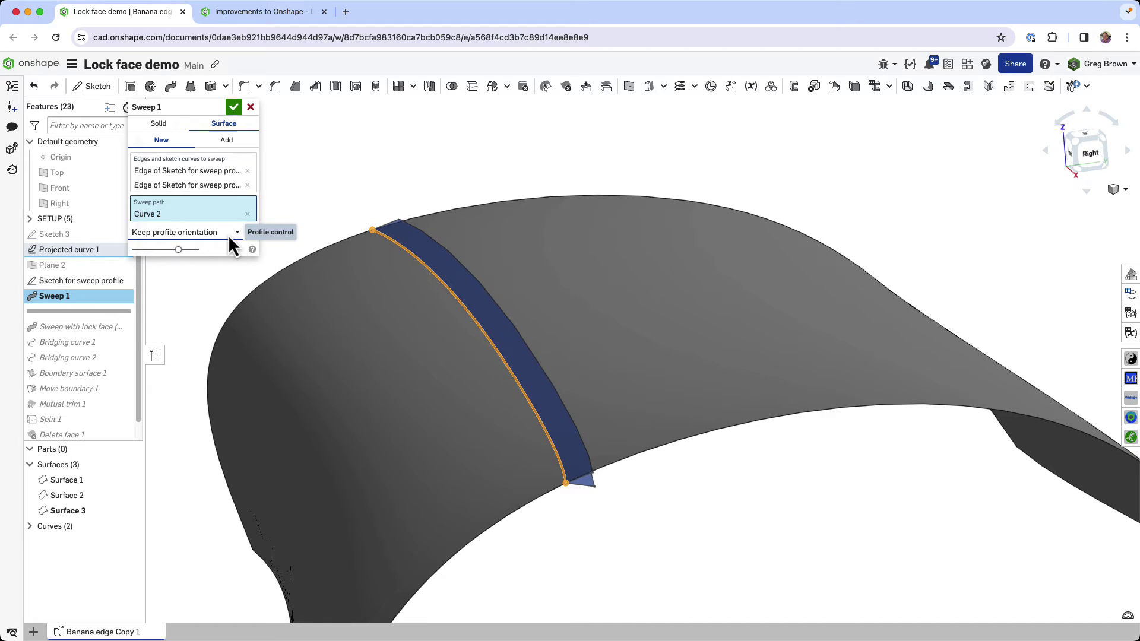
pyautogui.moveTo(618, 399); pyautogui.dragTo(250, 228, button='right')
# Step: Switch profile control to Lock profile faces, locking to the face of Loft 2
pyautogui.click(239, 232)
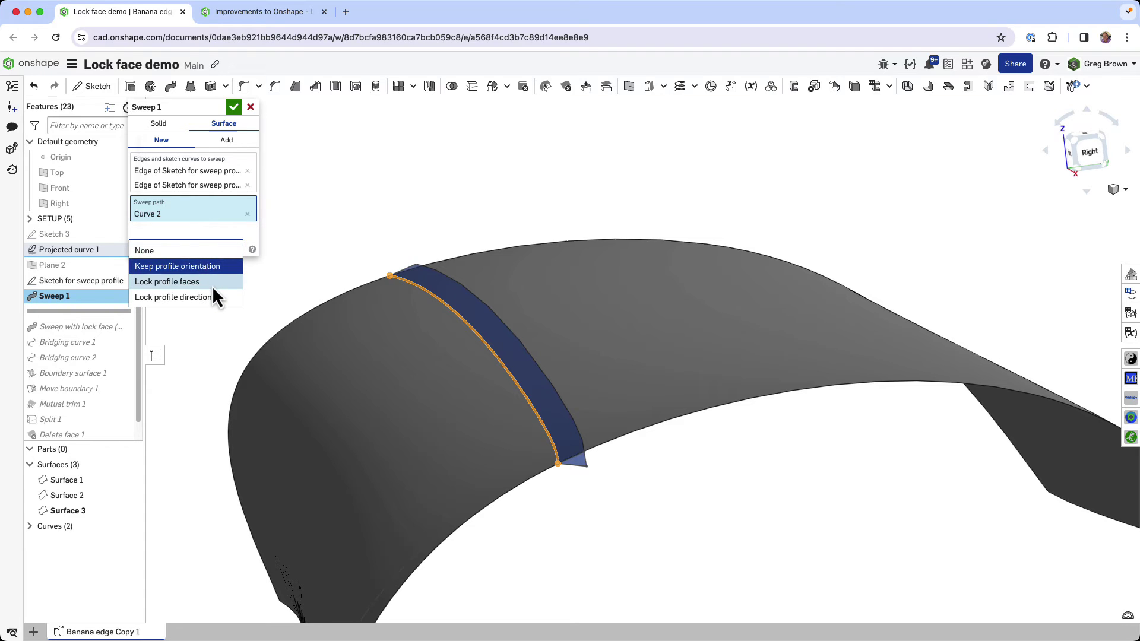
pyautogui.click(212, 286)
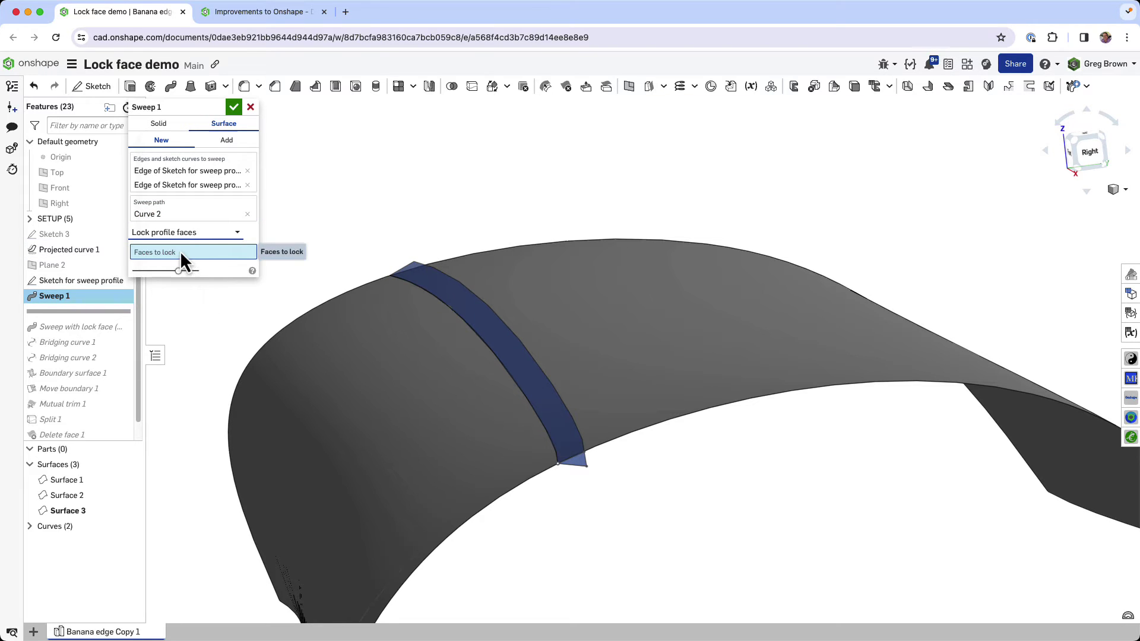
pyautogui.scroll(3, 589, 301)
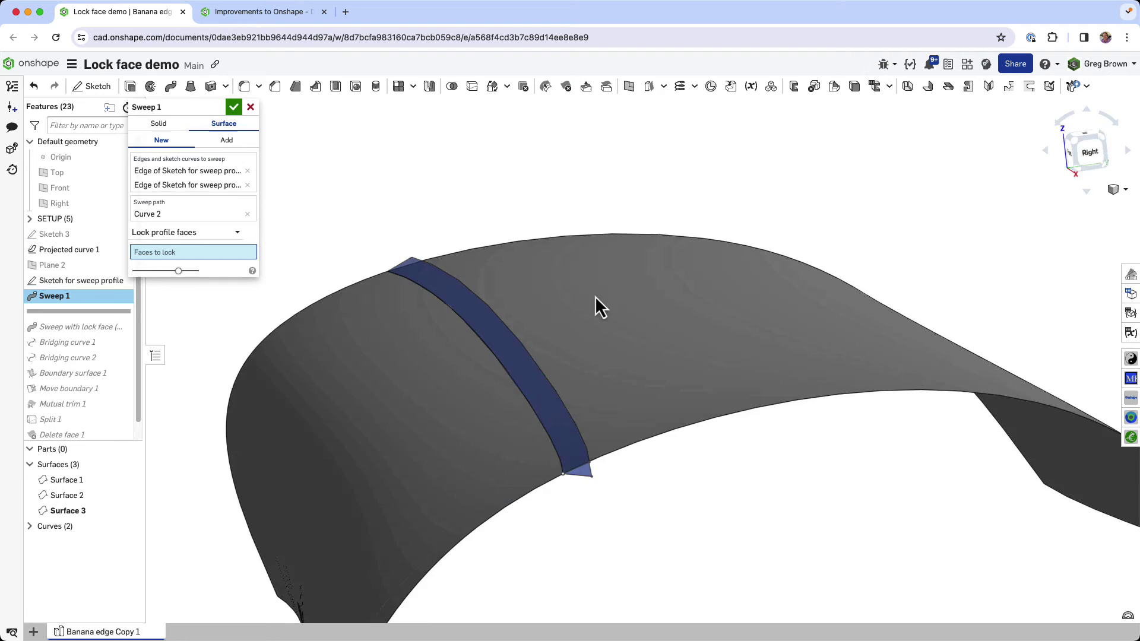
pyautogui.moveTo(595, 296)
pyautogui.mouseDown(button='right')
pyautogui.moveTo(639, 315)
pyautogui.moveTo(536, 291)
pyautogui.moveTo(591, 296)
pyautogui.moveTo(577, 288)
pyautogui.mouseUp(button='right')
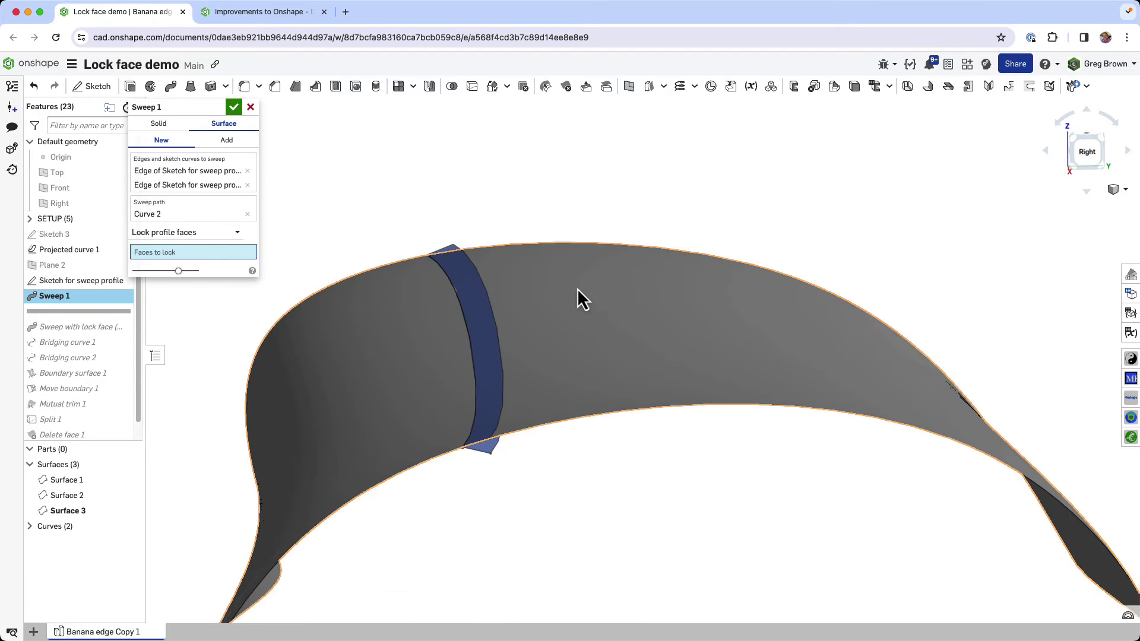
pyautogui.click(561, 325)
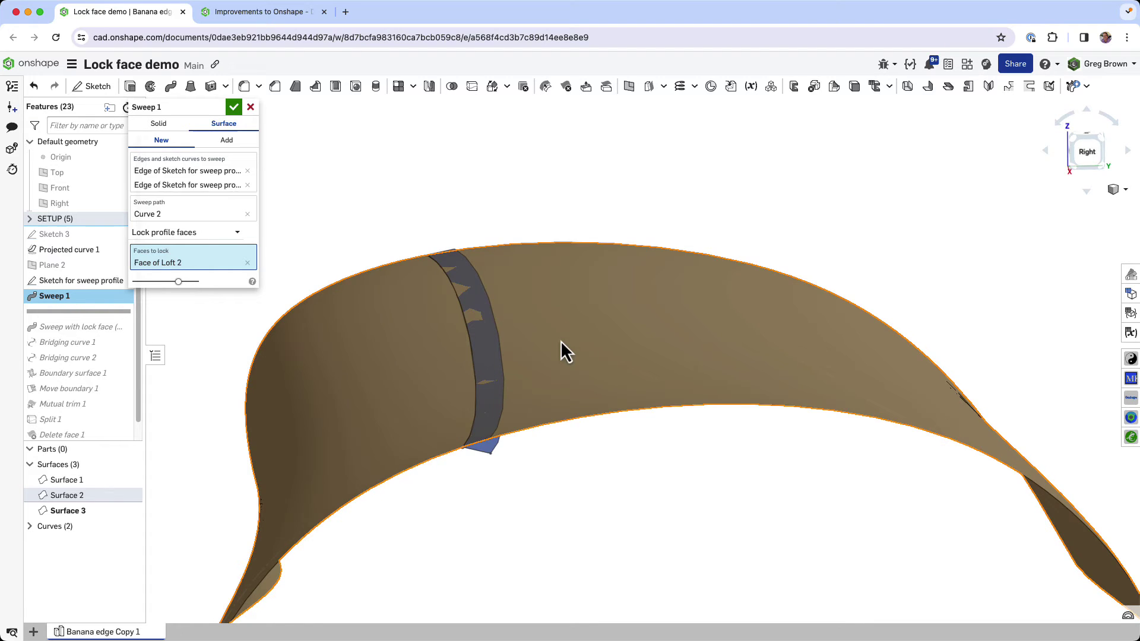
# Step: Orbit and zoom to check the locked strip follows the large banana surface
pyautogui.moveTo(560, 341)
pyautogui.mouseDown(button='right')
pyautogui.moveTo(569, 347)
pyautogui.moveTo(562, 331)
pyautogui.mouseUp(button='right')
pyautogui.scroll(5, 494, 372)
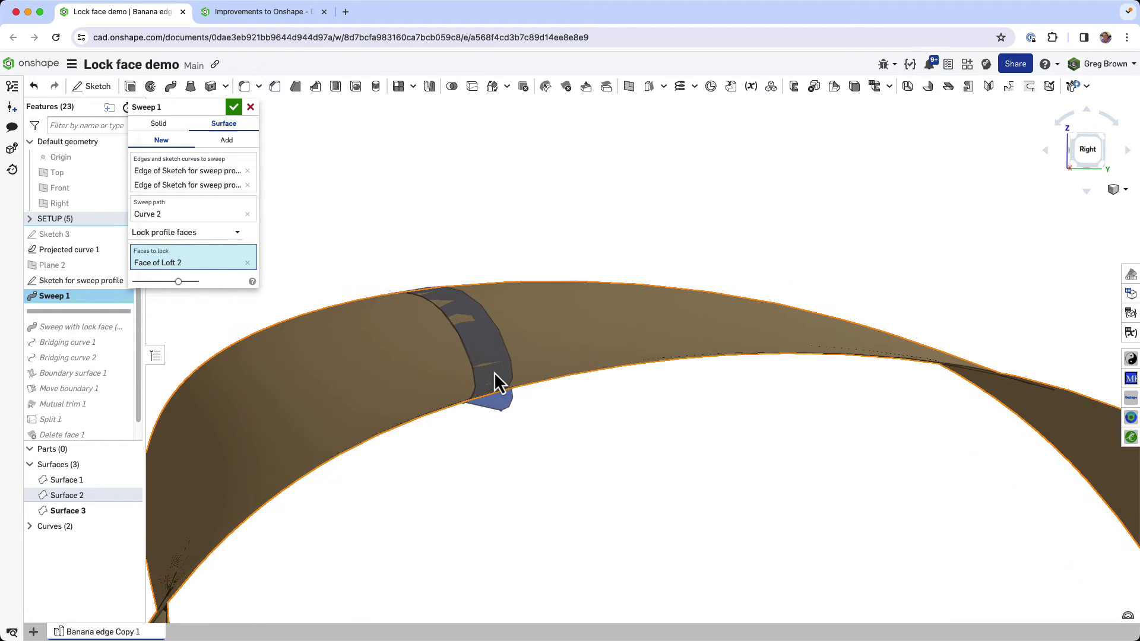
pyautogui.scroll(2, 498, 375)
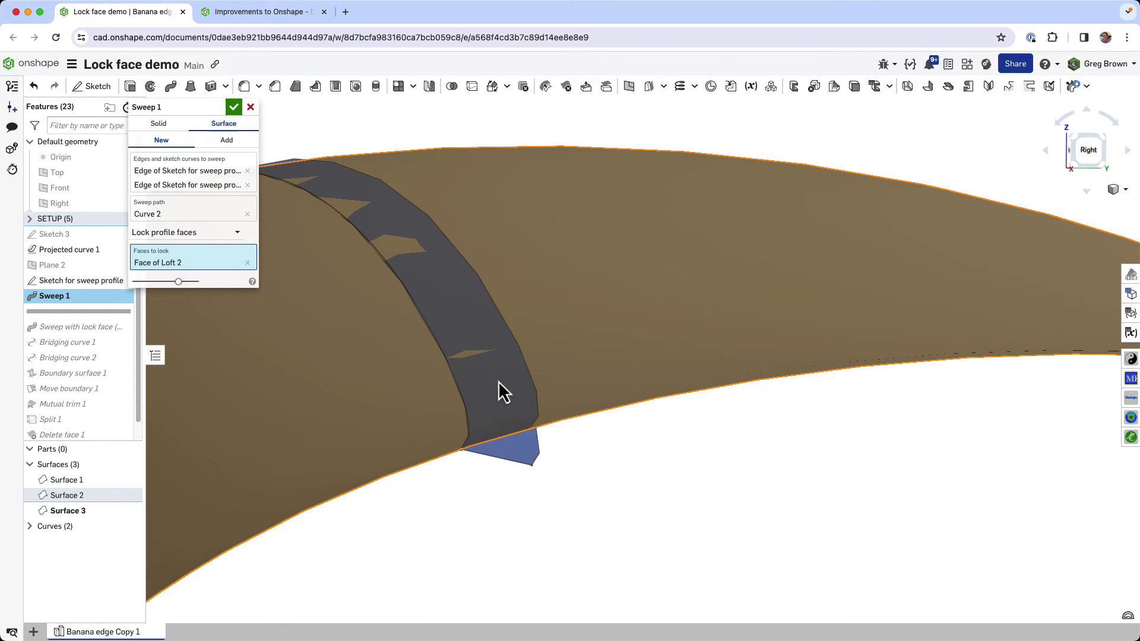
pyautogui.moveTo(397, 223); pyautogui.dragTo(456, 254, button='right')
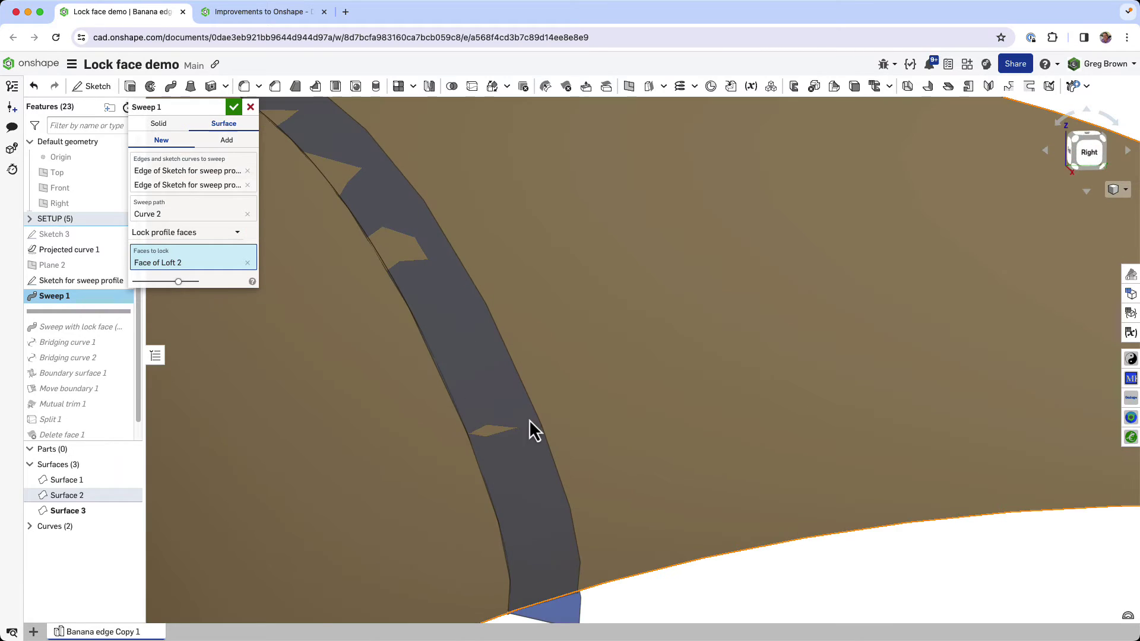
pyautogui.scroll(-3, 529, 427)
pyautogui.moveTo(529, 427); pyautogui.dragTo(512, 387, button='right')
pyautogui.scroll(2, 511, 387)
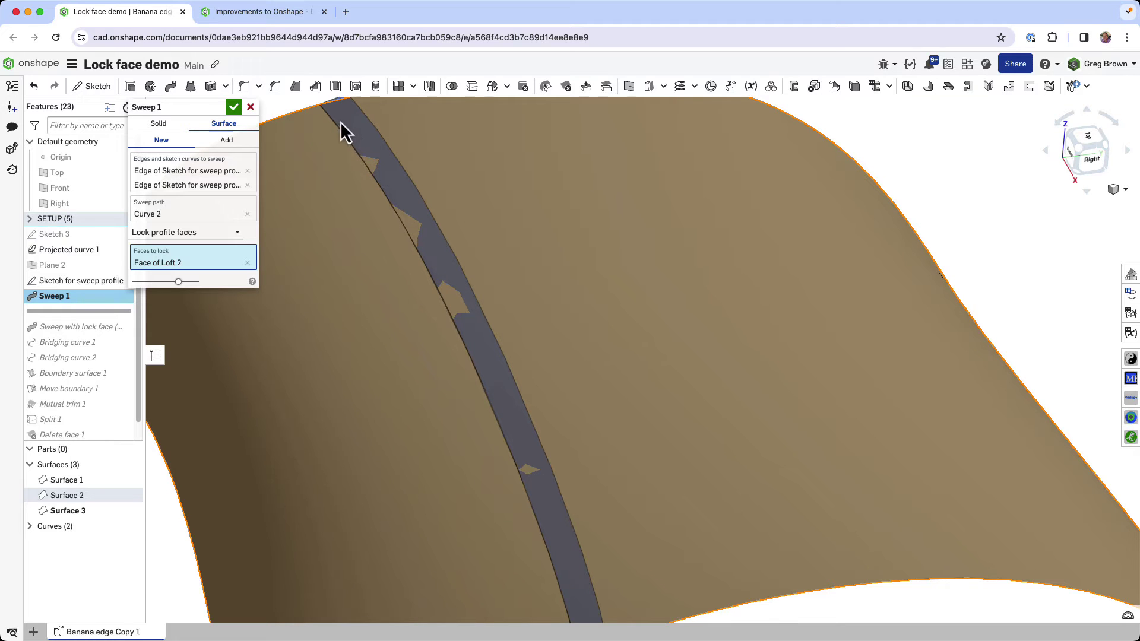
pyautogui.scroll(-1, 521, 404)
pyautogui.scroll(-3, 520, 409)
pyautogui.moveTo(520, 410); pyautogui.dragTo(514, 386, button='right')
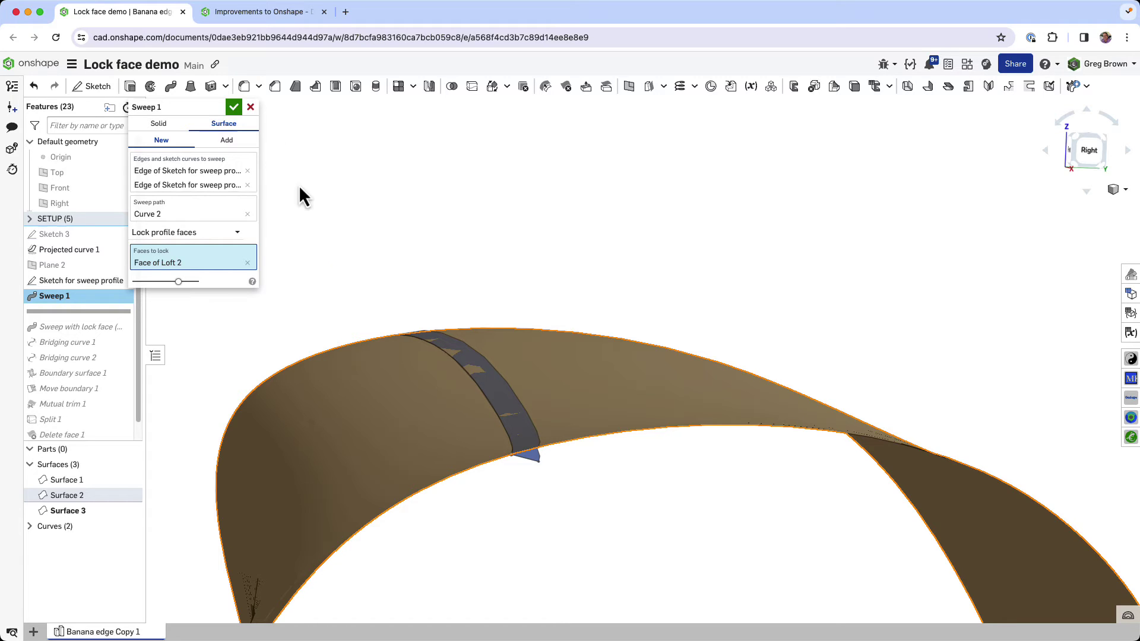
# Step: Cancel Sweep 1 and check that the sweep-profile sketch holds the helper strip at 30°
pyautogui.click(251, 107)
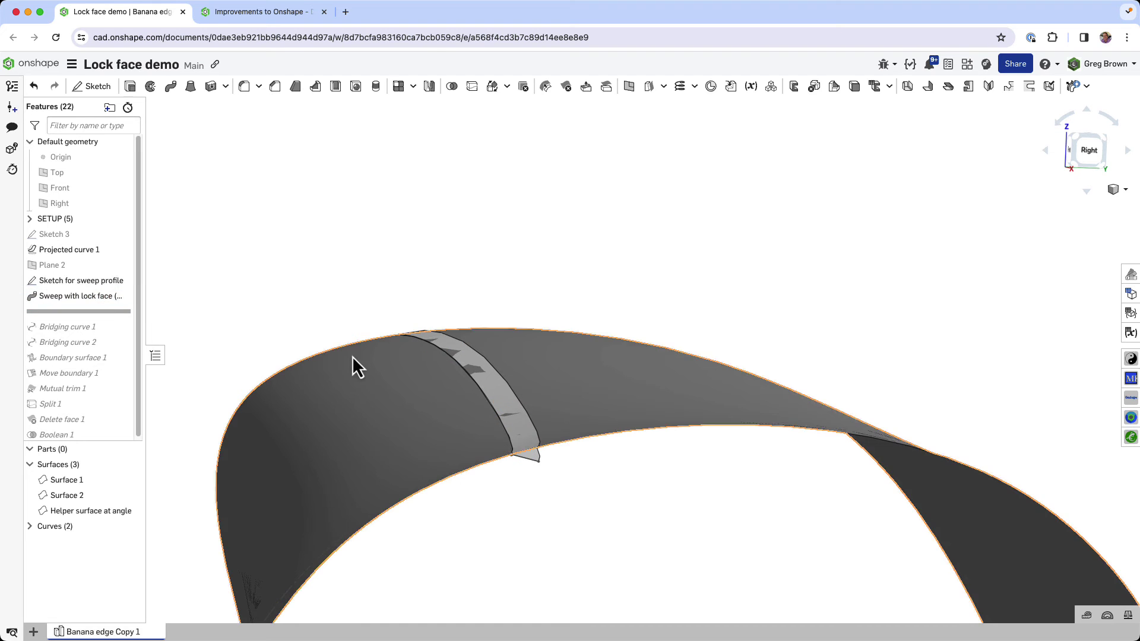
pyautogui.moveTo(514, 422)
pyautogui.mouseDown(button='right')
pyautogui.moveTo(557, 437)
pyautogui.moveTo(543, 429)
pyautogui.moveTo(506, 447)
pyautogui.moveTo(515, 497)
pyautogui.mouseUp(button='right')
pyautogui.click(481, 455)
pyautogui.scroll(10, 515, 497)
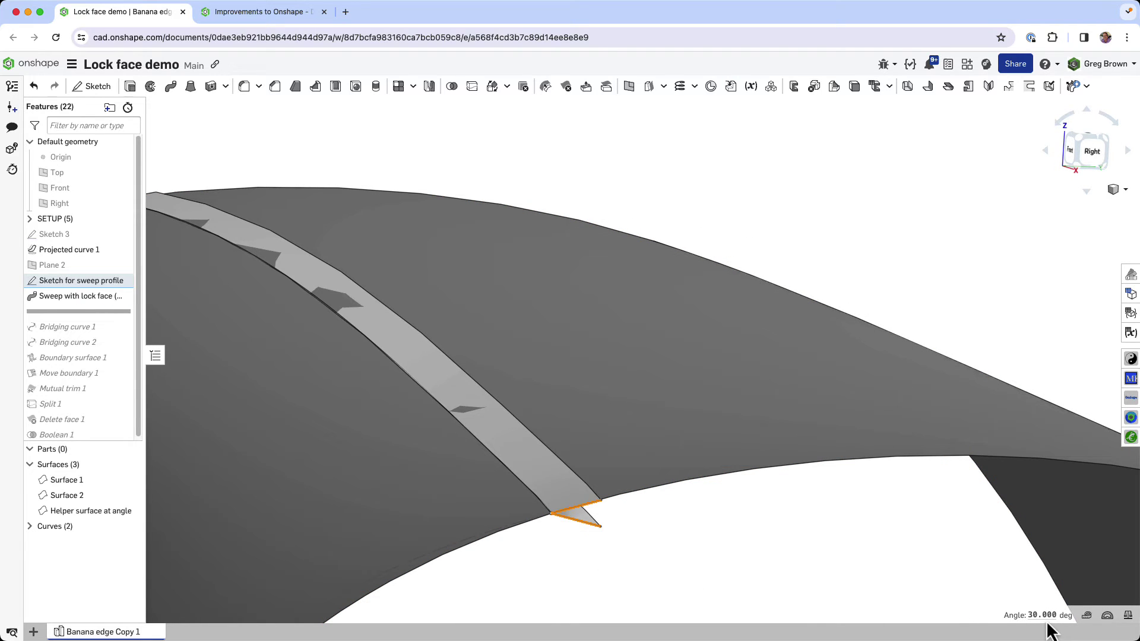
pyautogui.moveTo(645, 545)
pyautogui.mouseDown(button='right')
pyautogui.moveTo(671, 545)
pyautogui.moveTo(645, 547)
pyautogui.moveTo(654, 557)
pyautogui.moveTo(612, 492)
pyautogui.moveTo(681, 500)
pyautogui.moveTo(372, 579)
pyautogui.mouseUp(button='right')
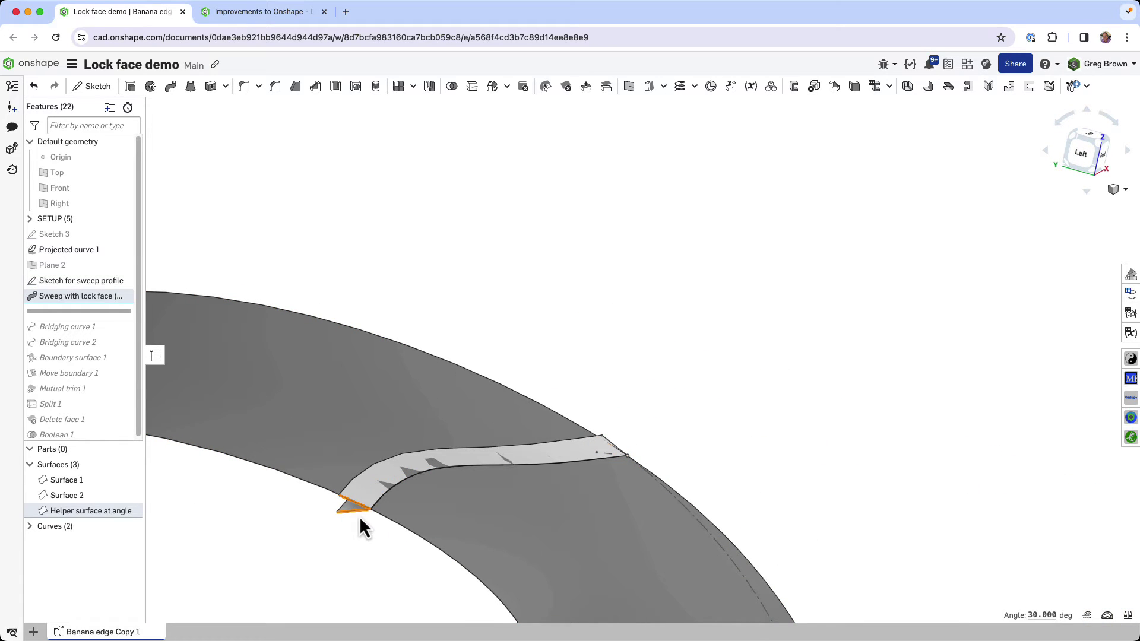
pyautogui.moveTo(955, 545); pyautogui.dragTo(616, 368, button='right')
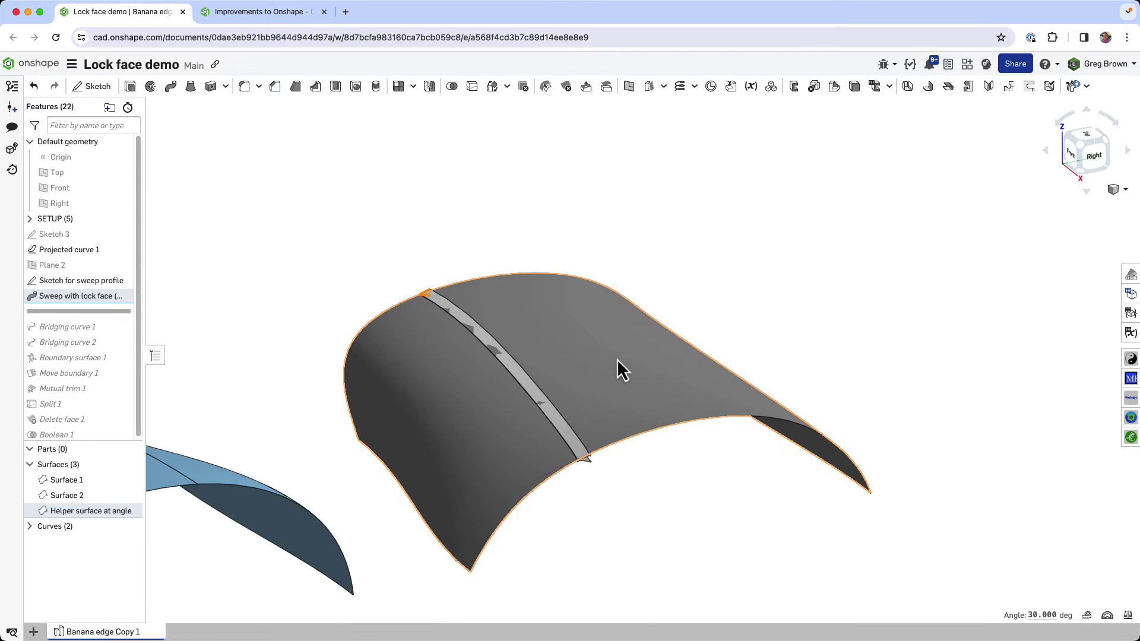
pyautogui.scroll(-6, 601, 355)
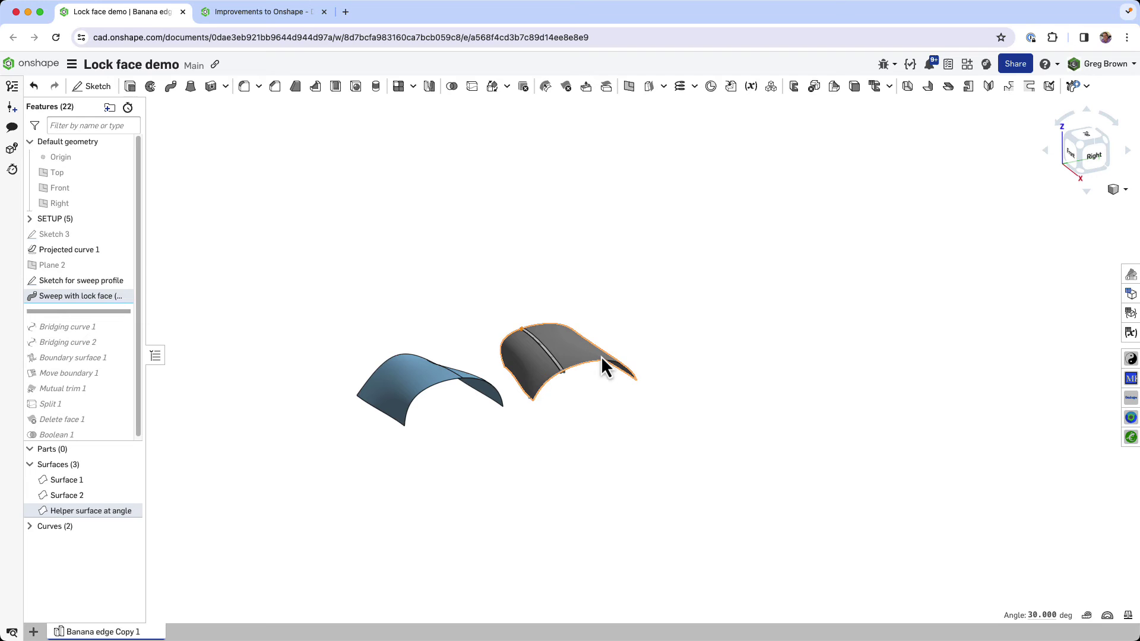
pyautogui.click(83, 205)
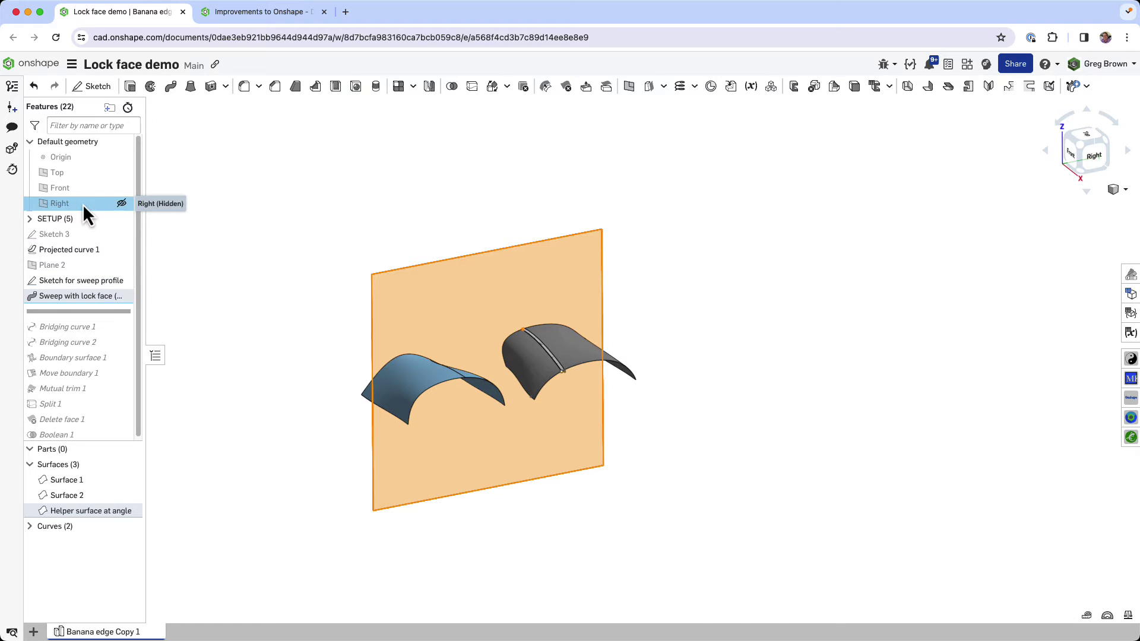
pyautogui.moveTo(422, 295); pyautogui.dragTo(457, 300, button='right')
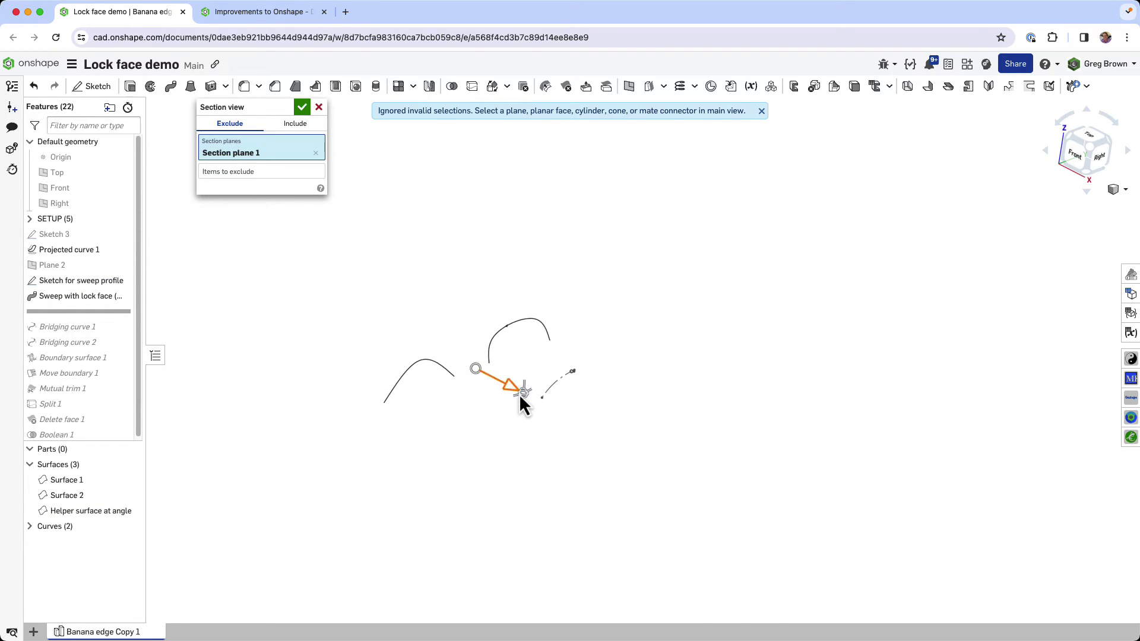
pyautogui.moveTo(519, 393)
pyautogui.mouseDown()
pyautogui.moveTo(552, 410)
pyautogui.moveTo(534, 403)
pyautogui.mouseUp()
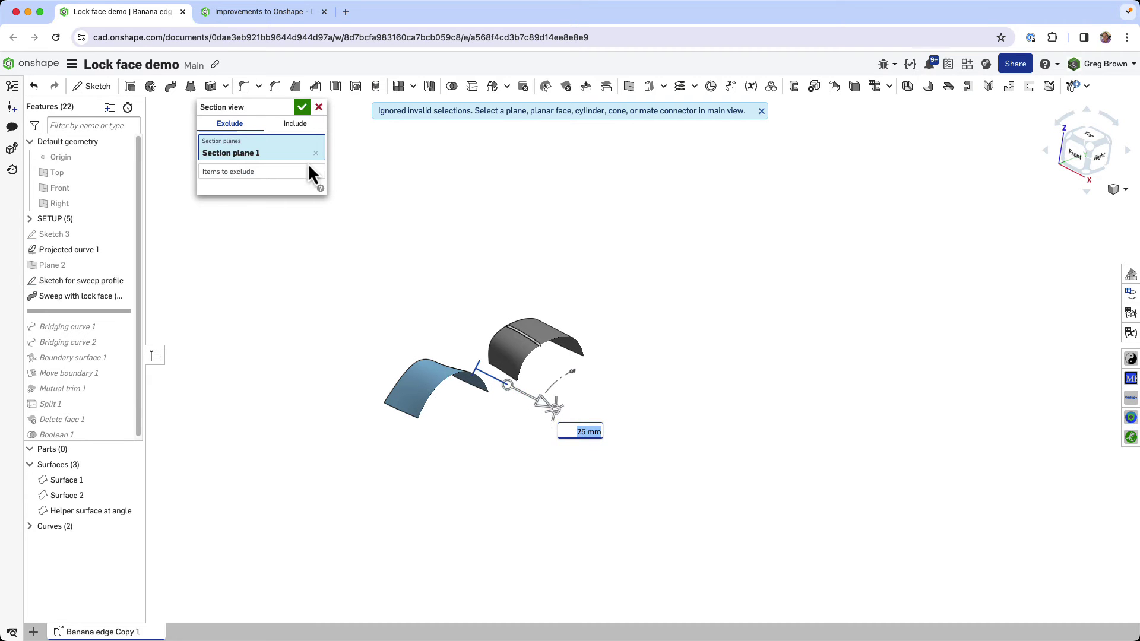
pyautogui.click(301, 110)
pyautogui.scroll(5, 523, 274)
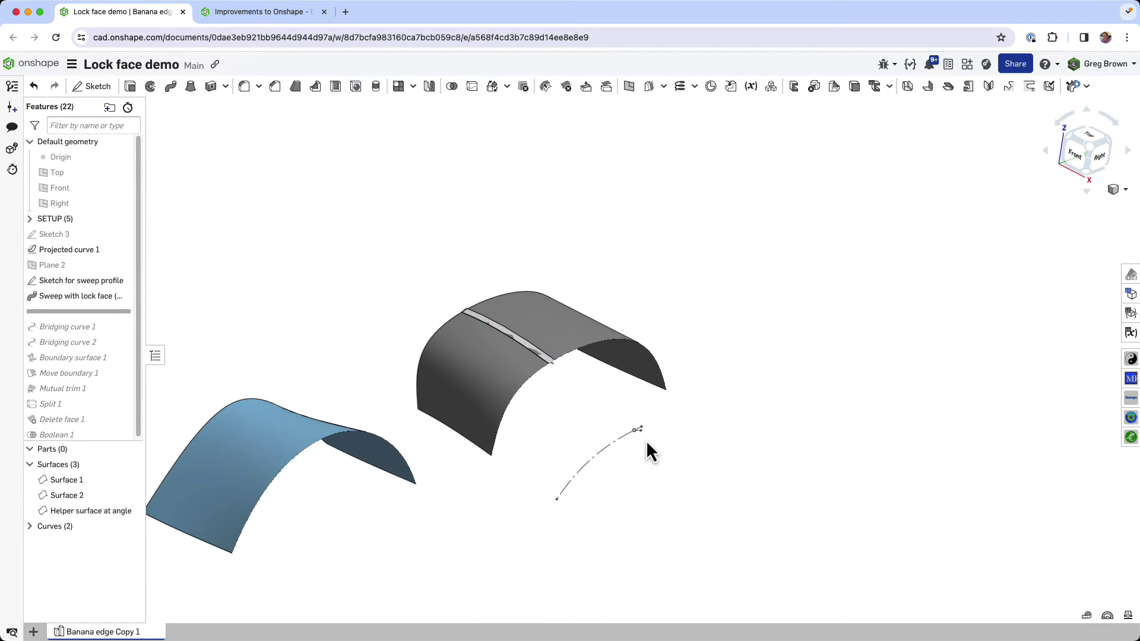
pyautogui.scroll(5, 647, 444)
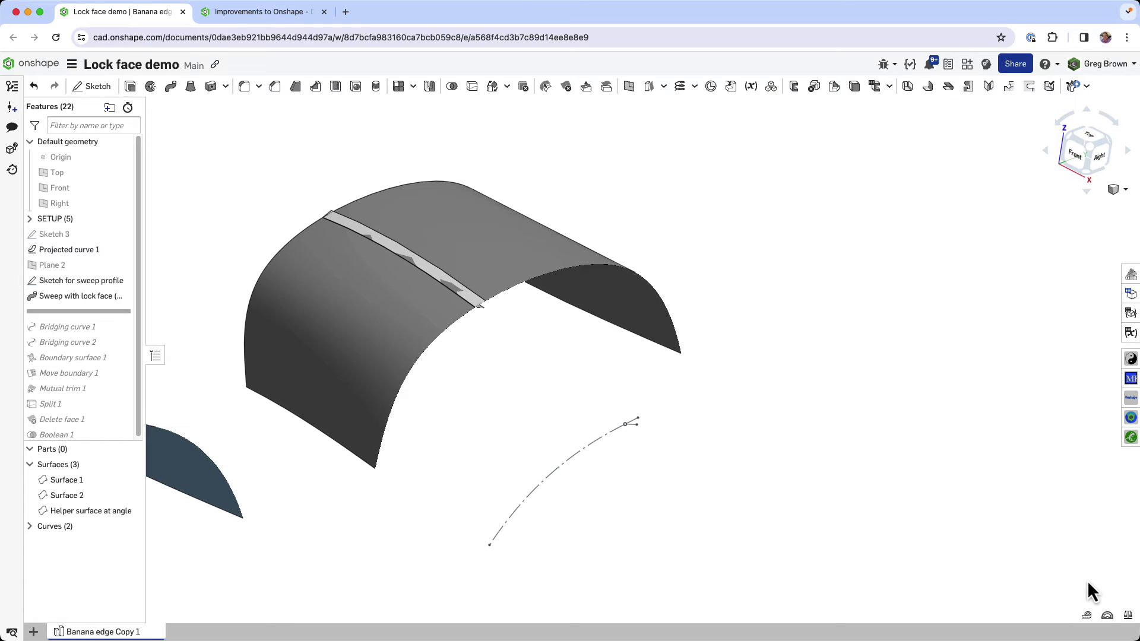
pyautogui.scroll(10, 647, 350)
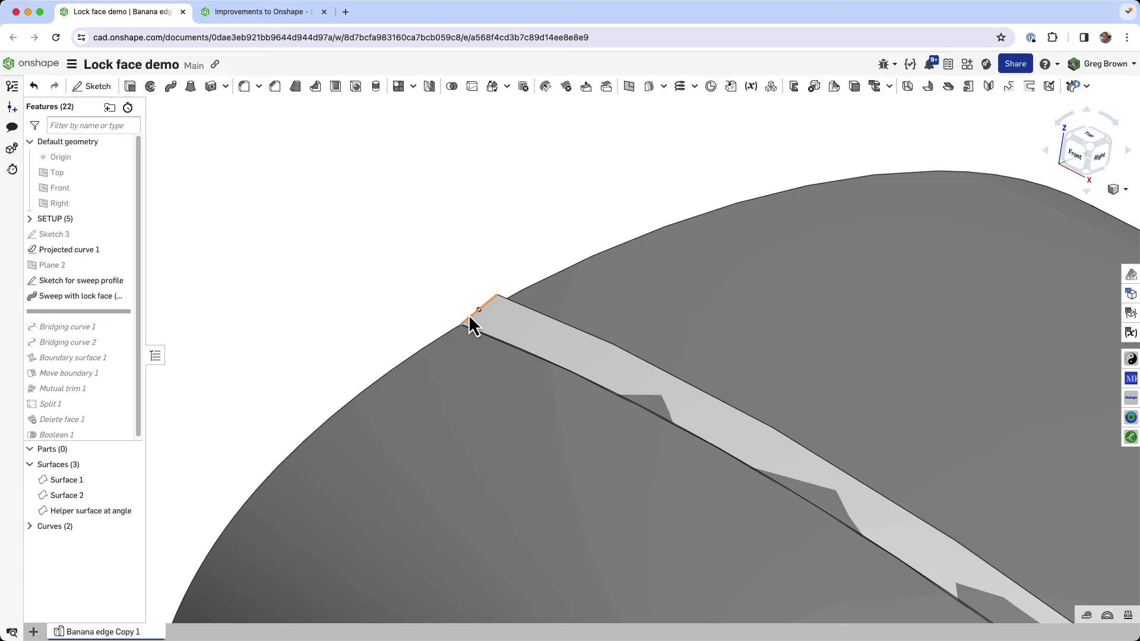
pyautogui.click(468, 315)
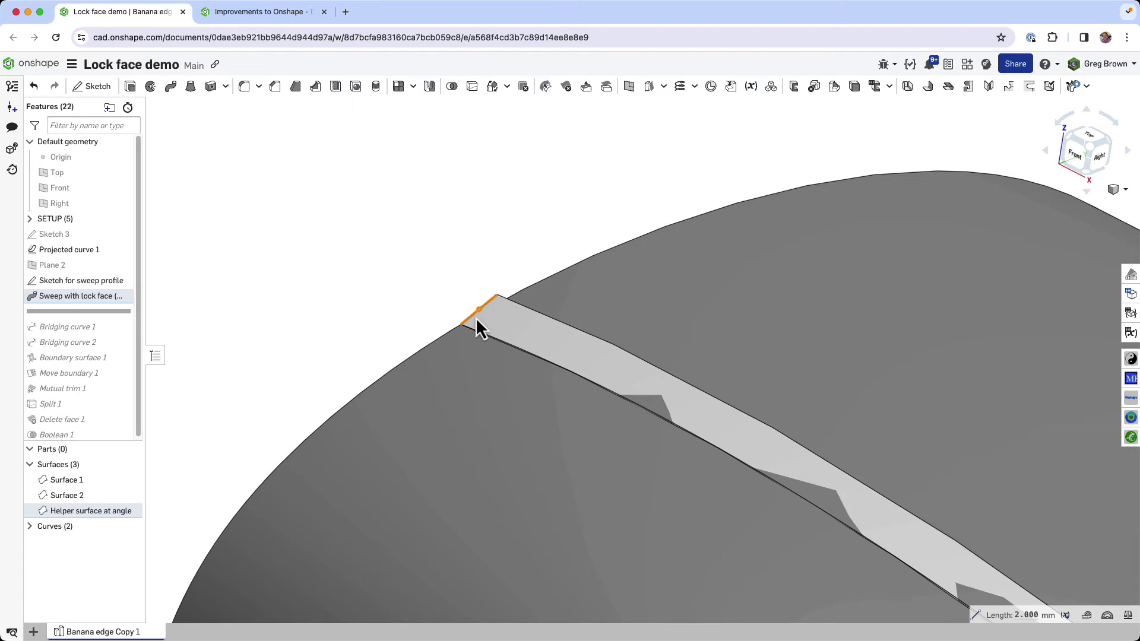
pyautogui.click(450, 376)
pyautogui.moveTo(1038, 619)
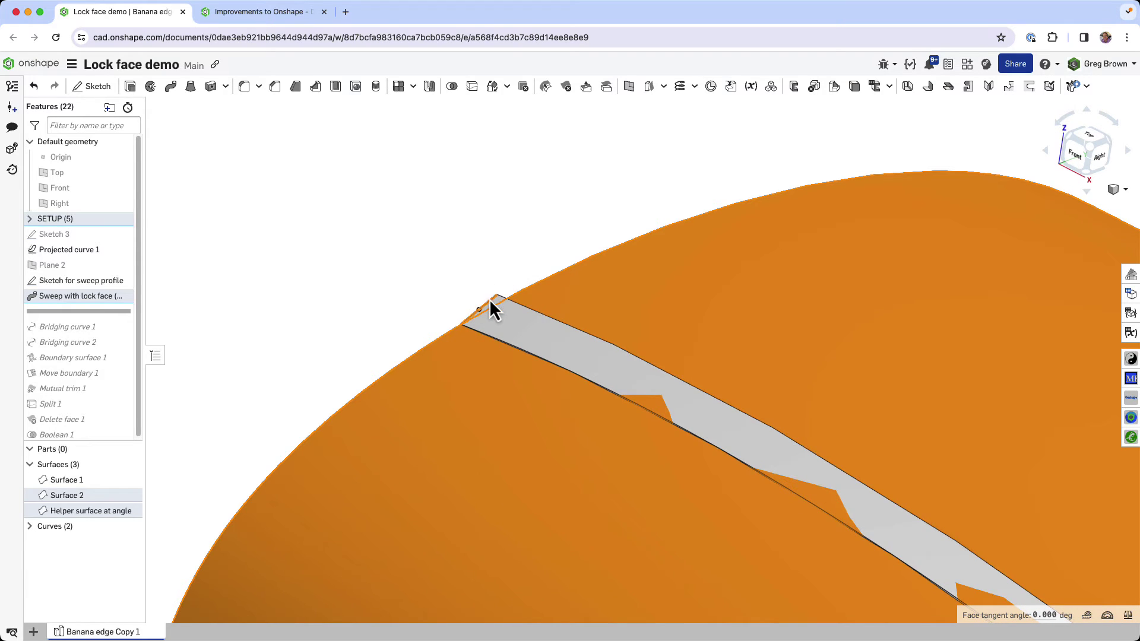
pyautogui.scroll(-3, 428, 282)
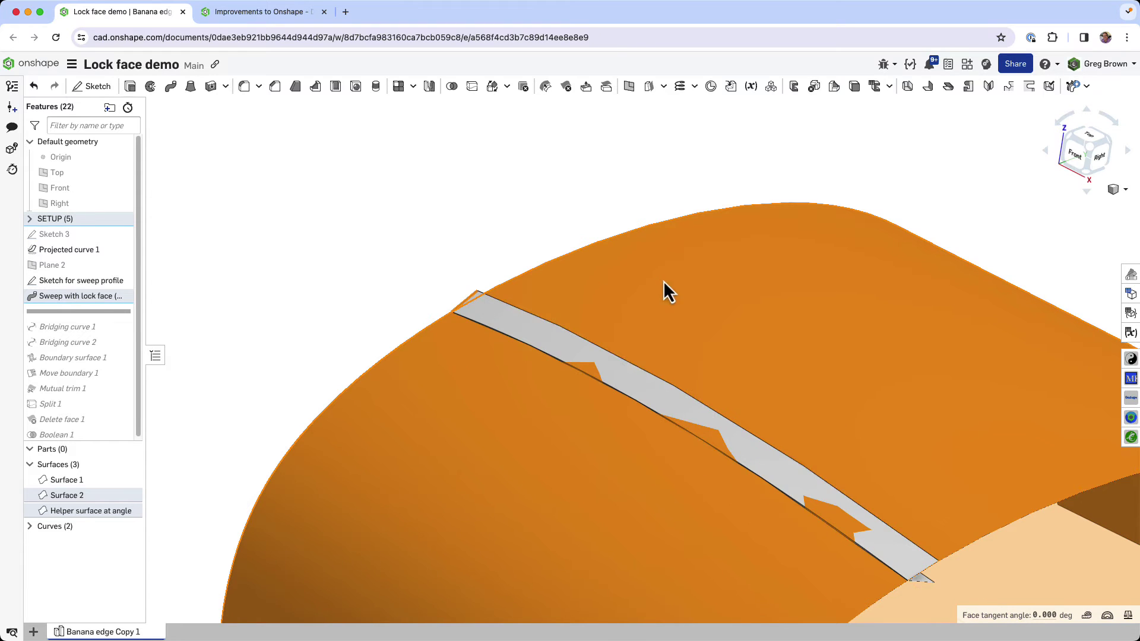
pyautogui.moveTo(957, 380); pyautogui.dragTo(637, 280, button='right')
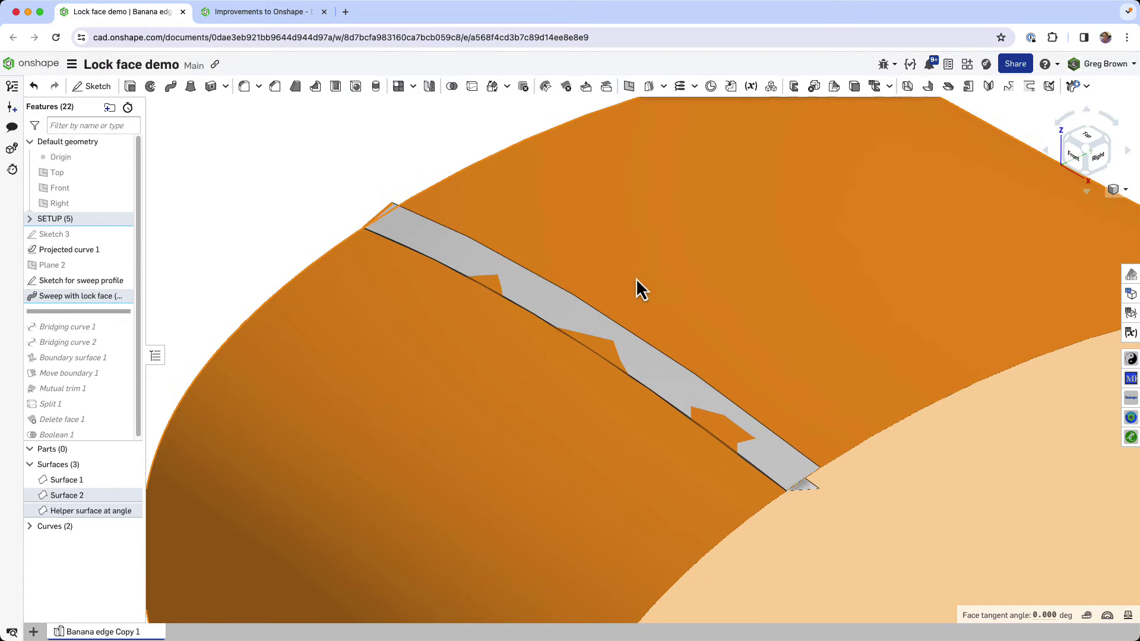
pyautogui.scroll(-5, 565, 283)
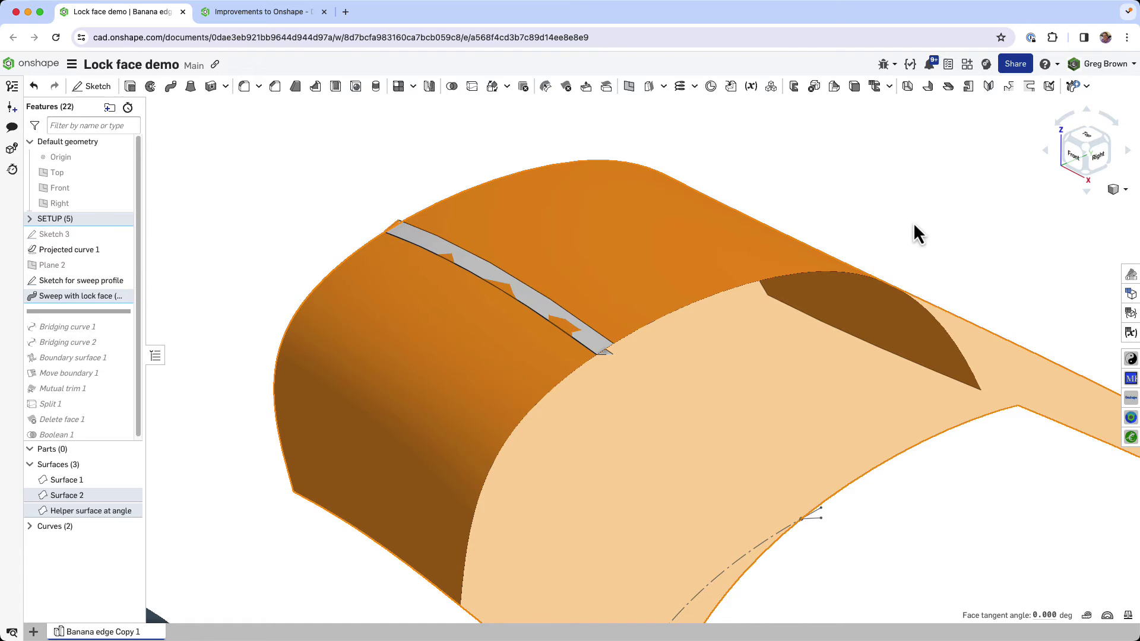
pyautogui.click(913, 222)
pyautogui.scroll(10, 607, 350)
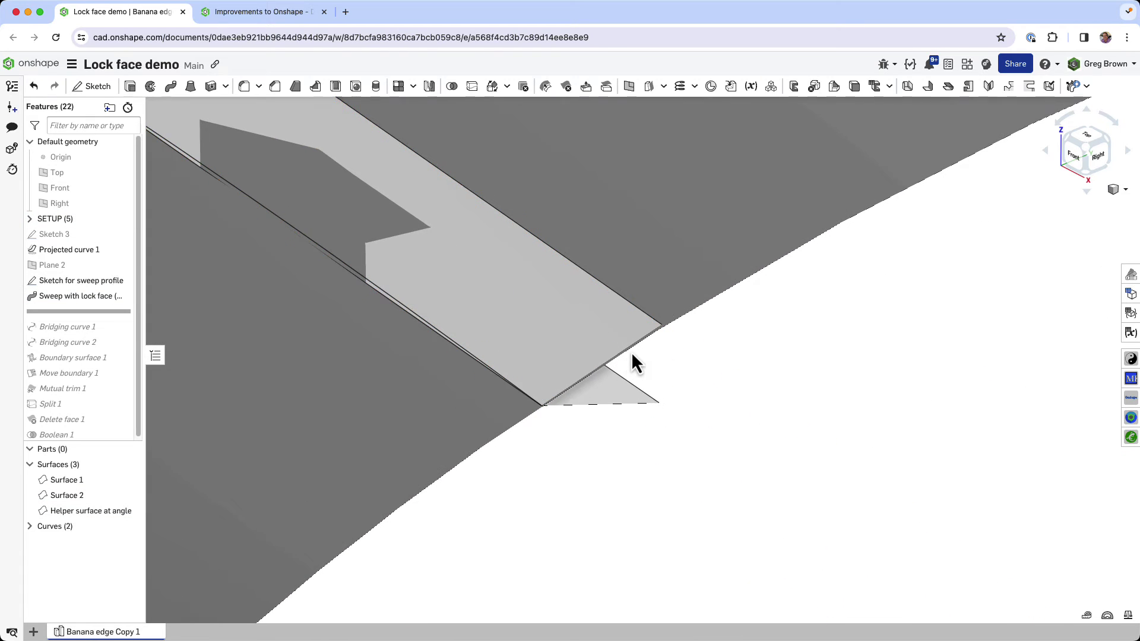
pyautogui.scroll(2, 631, 351)
pyautogui.click(1087, 615)
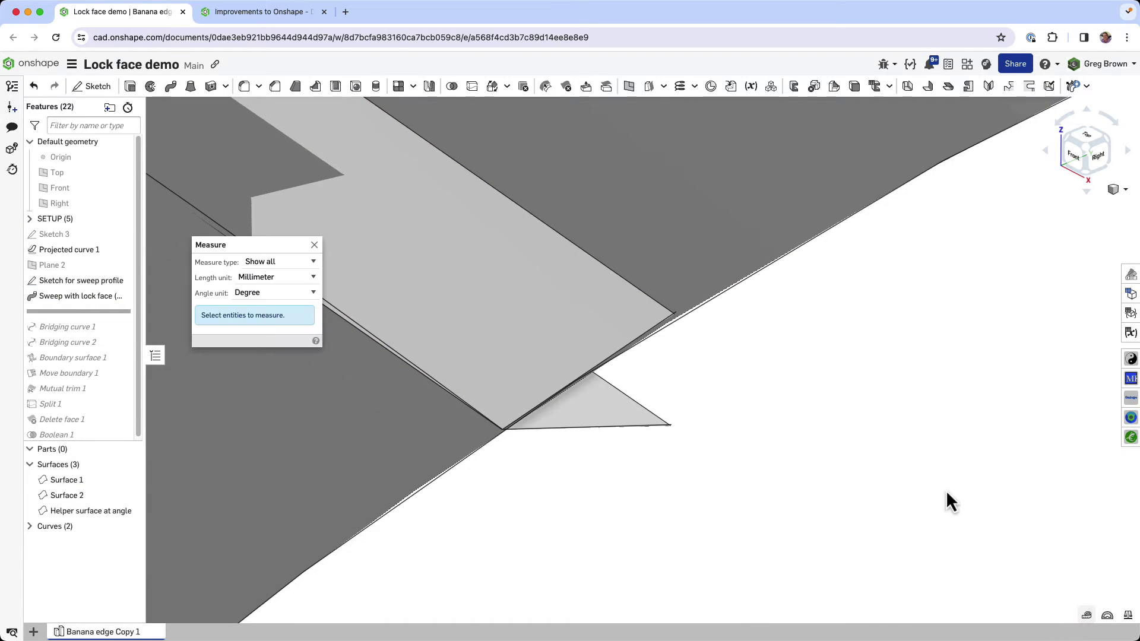
pyautogui.click(624, 344)
pyautogui.click(387, 433)
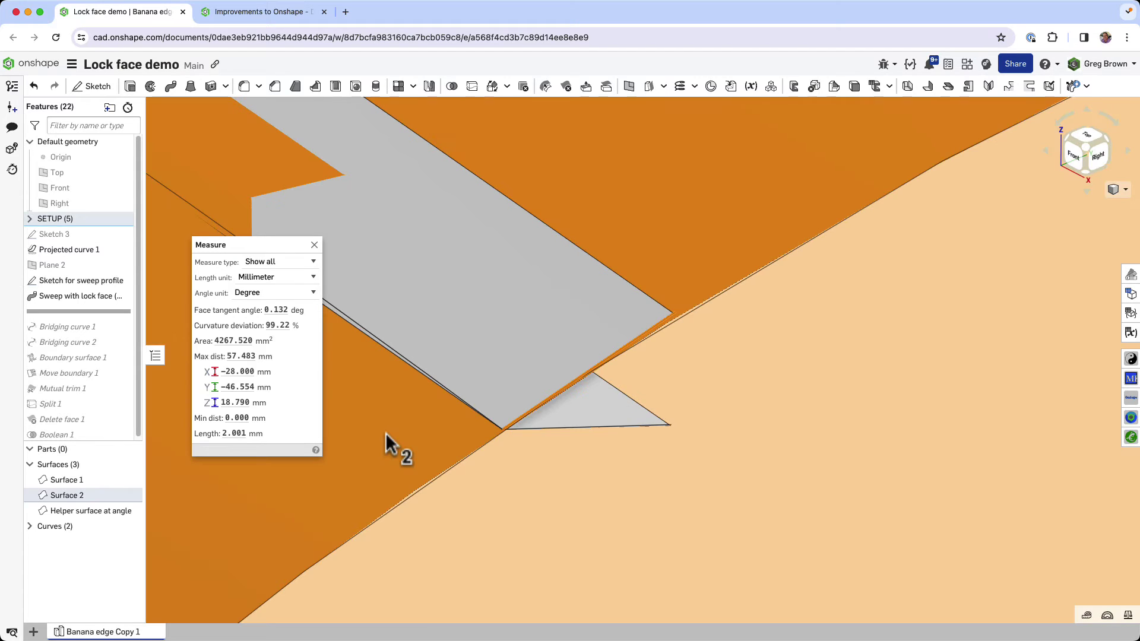
pyautogui.moveTo(286, 315)
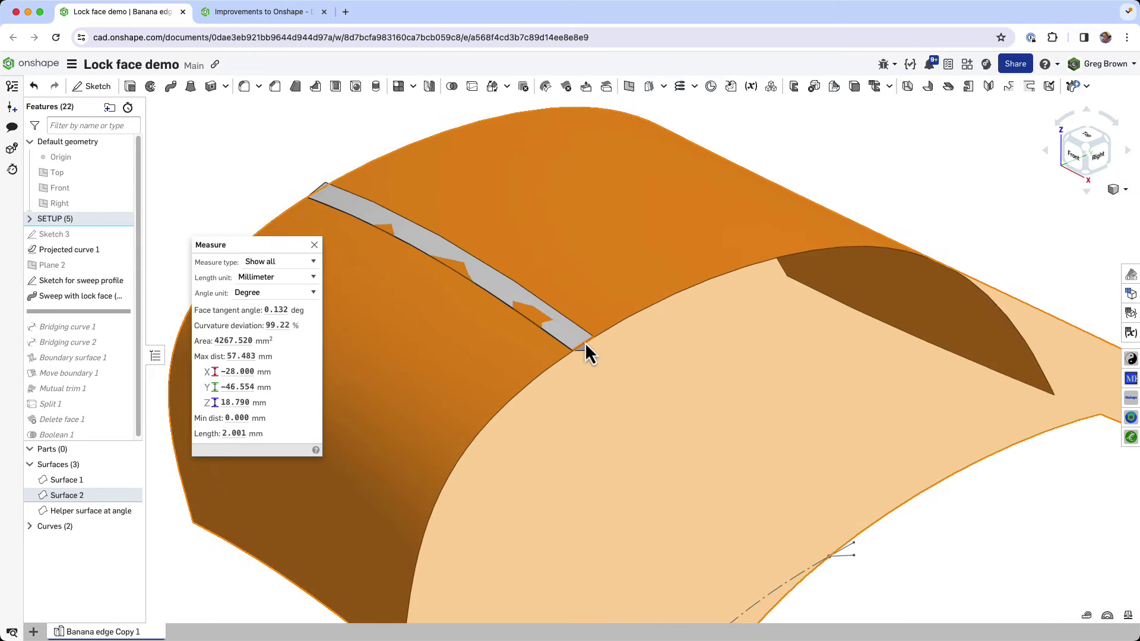
pyautogui.scroll(-6, 585, 342)
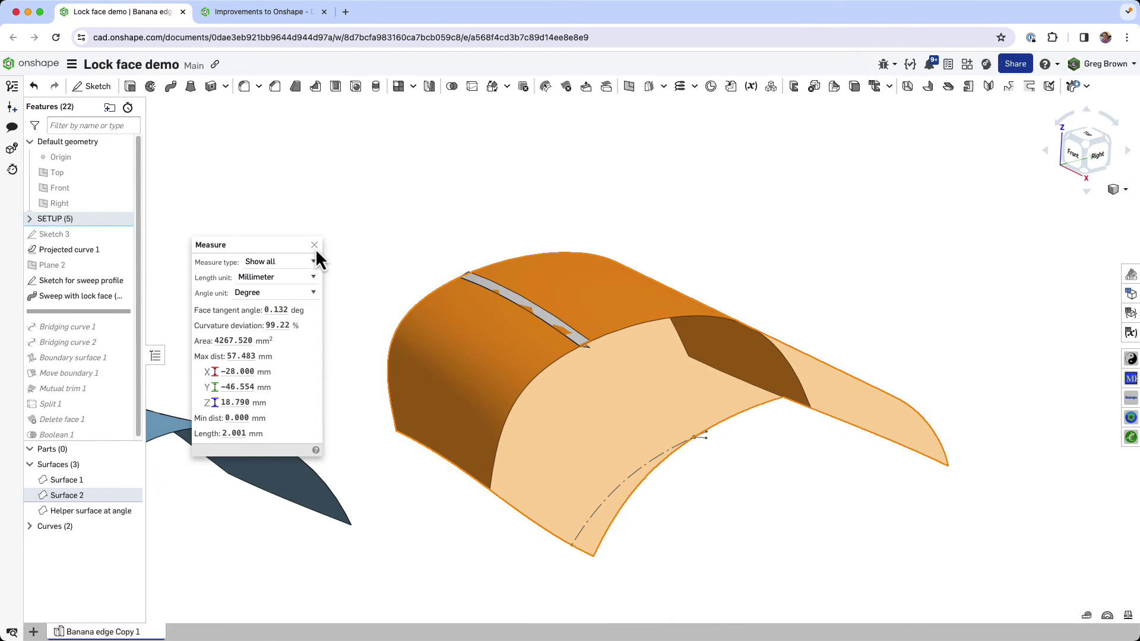
pyautogui.click(314, 245)
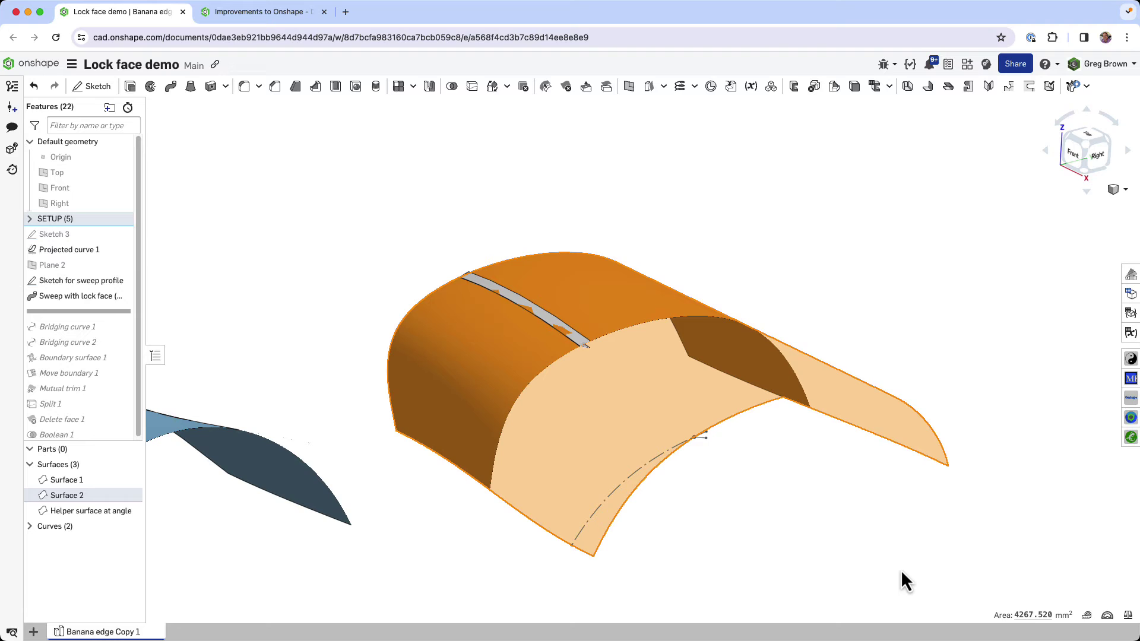
pyautogui.click(812, 516)
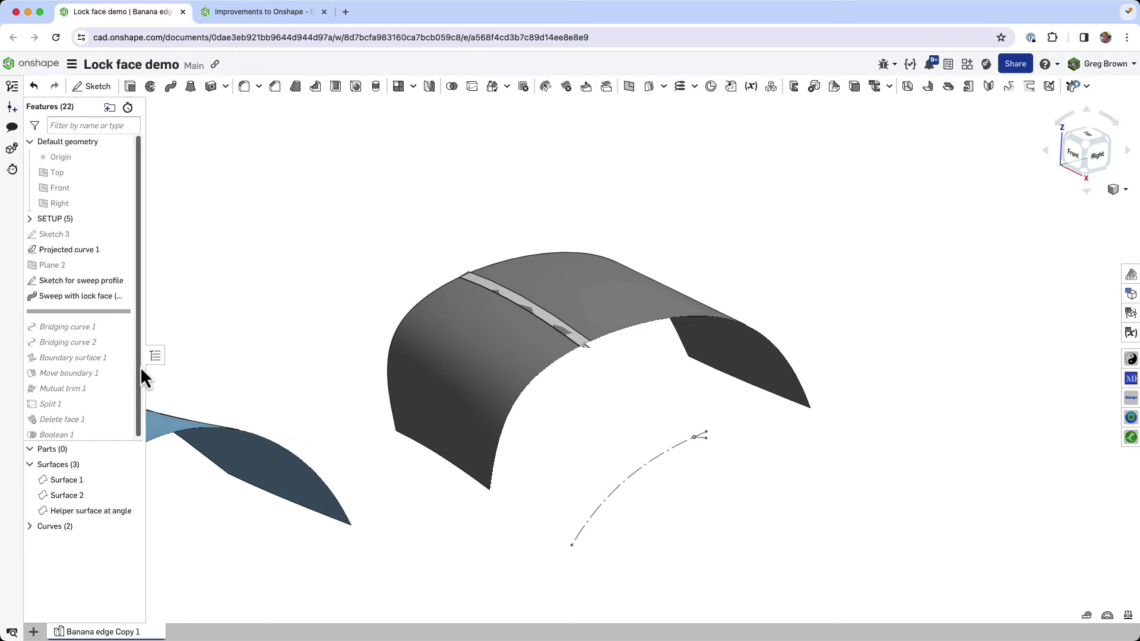
pyautogui.scroll(3, 154, 371)
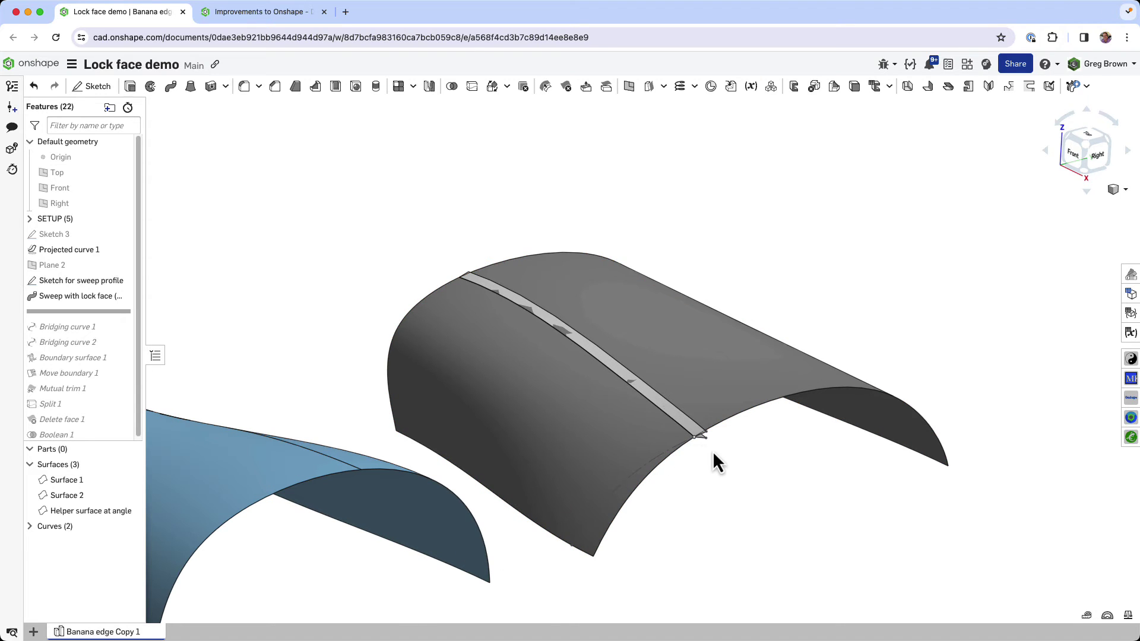
pyautogui.scroll(2, 694, 448)
pyautogui.scroll(1, 709, 445)
pyautogui.click(633, 449)
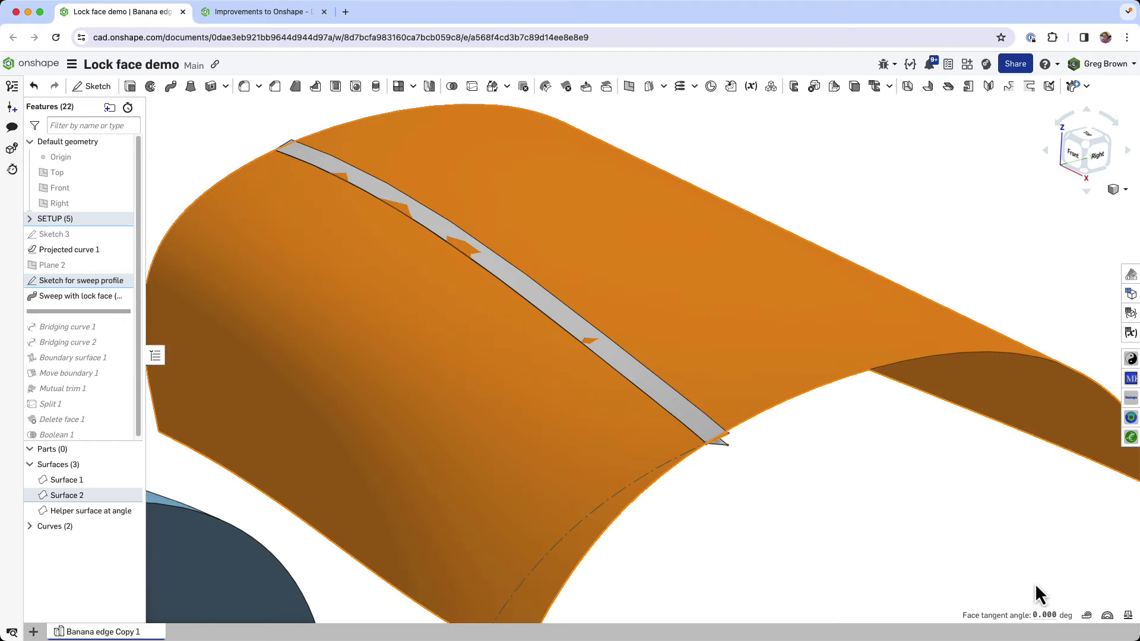
pyautogui.rightClick(415, 516)
pyautogui.click(752, 509)
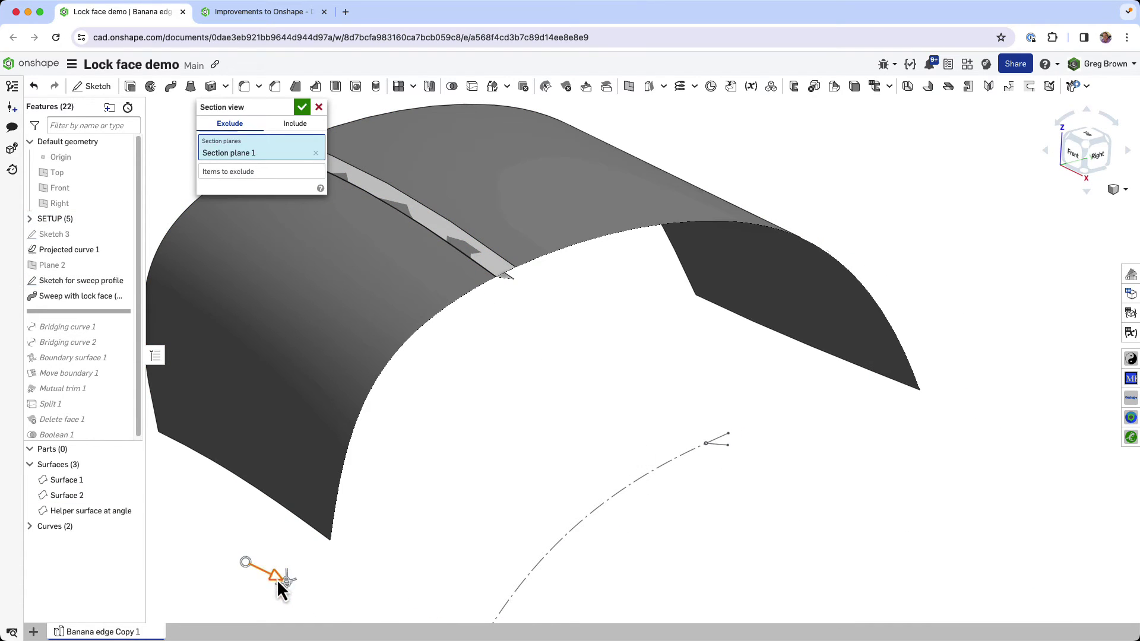
pyautogui.moveTo(277, 579); pyautogui.dragTo(415, 614)
pyautogui.click(301, 106)
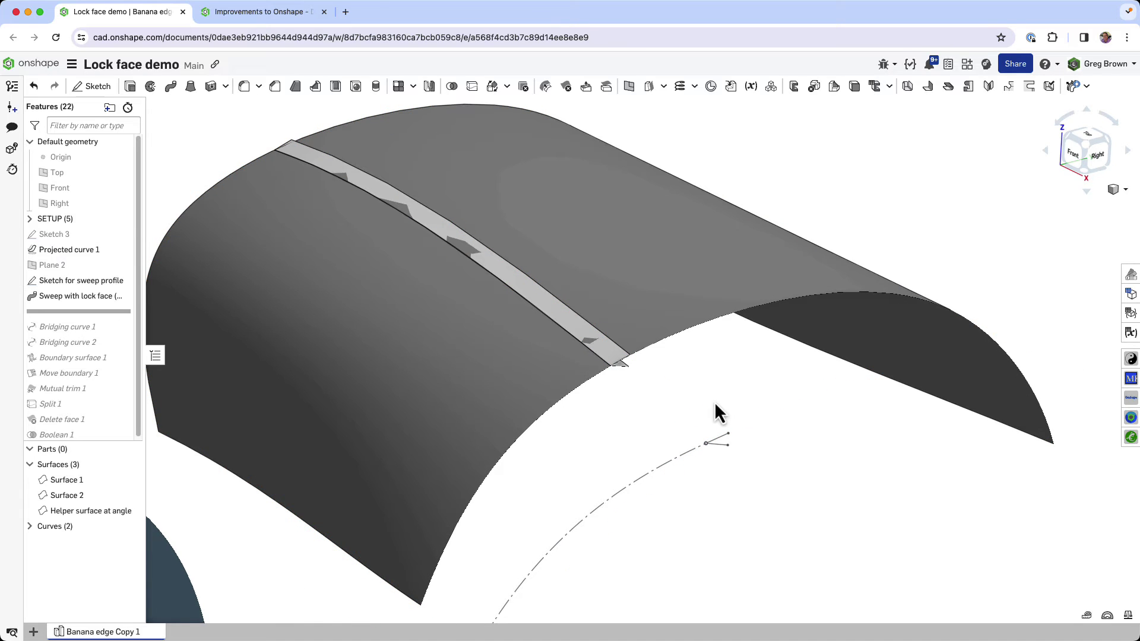
pyautogui.scroll(5, 622, 360)
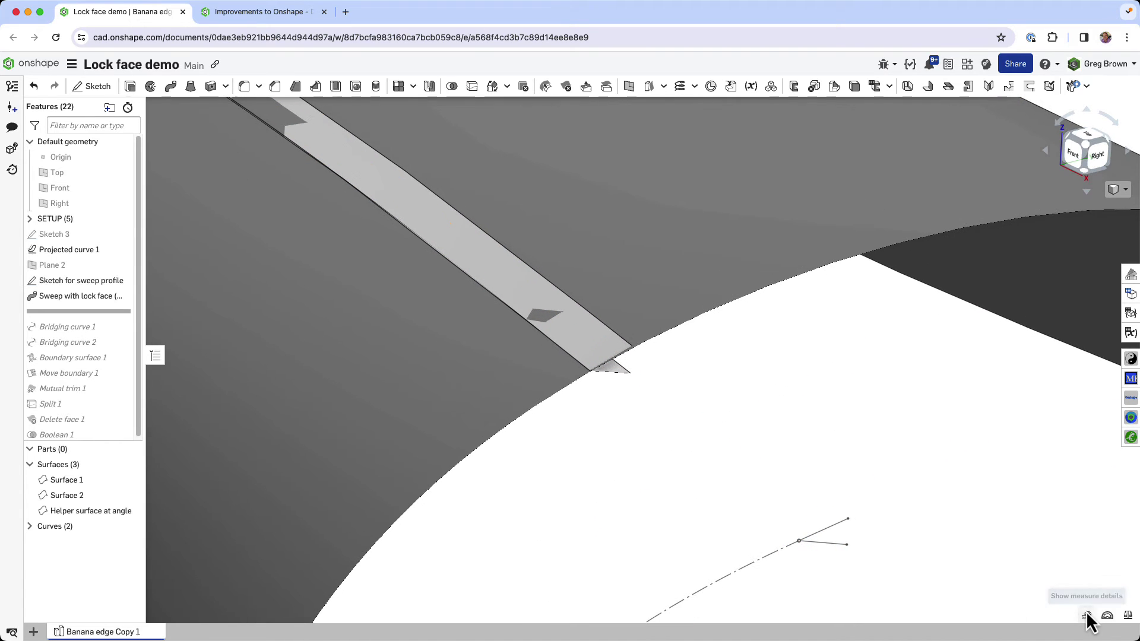
pyautogui.click(1087, 615)
pyautogui.click(484, 390)
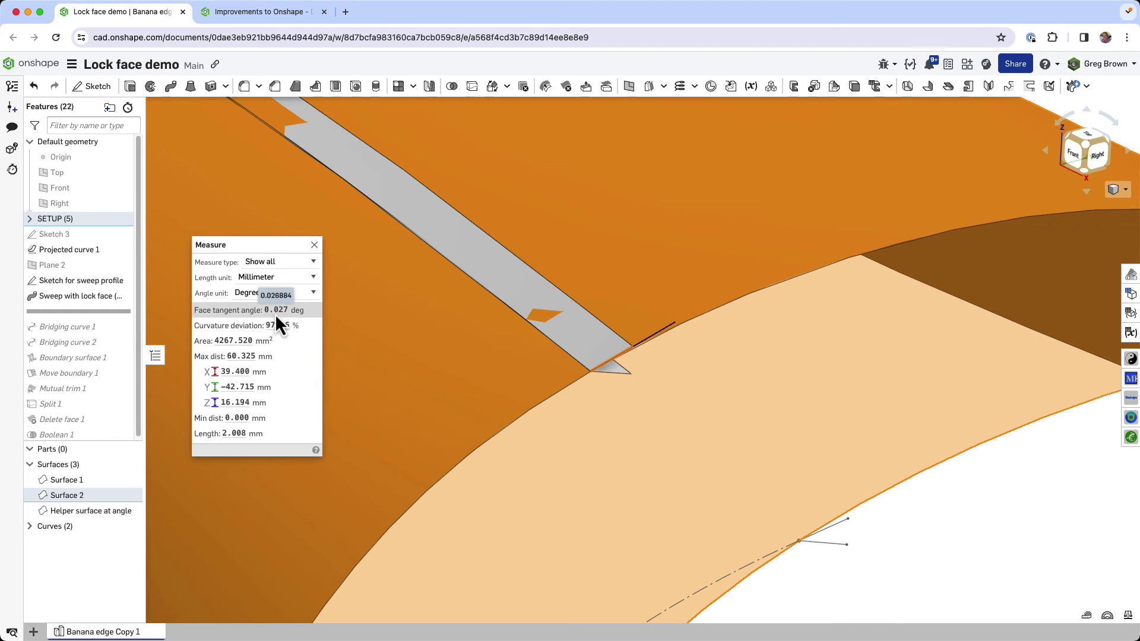
pyautogui.click(314, 244)
pyautogui.scroll(-3, 530, 339)
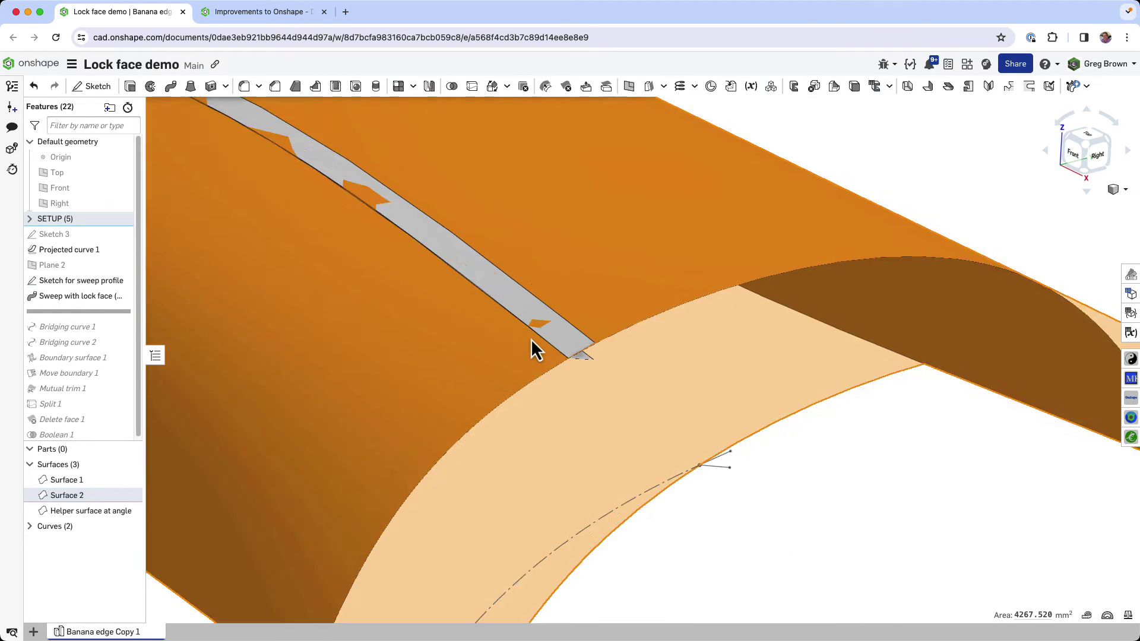
pyautogui.scroll(-5, 531, 338)
pyautogui.click(756, 443)
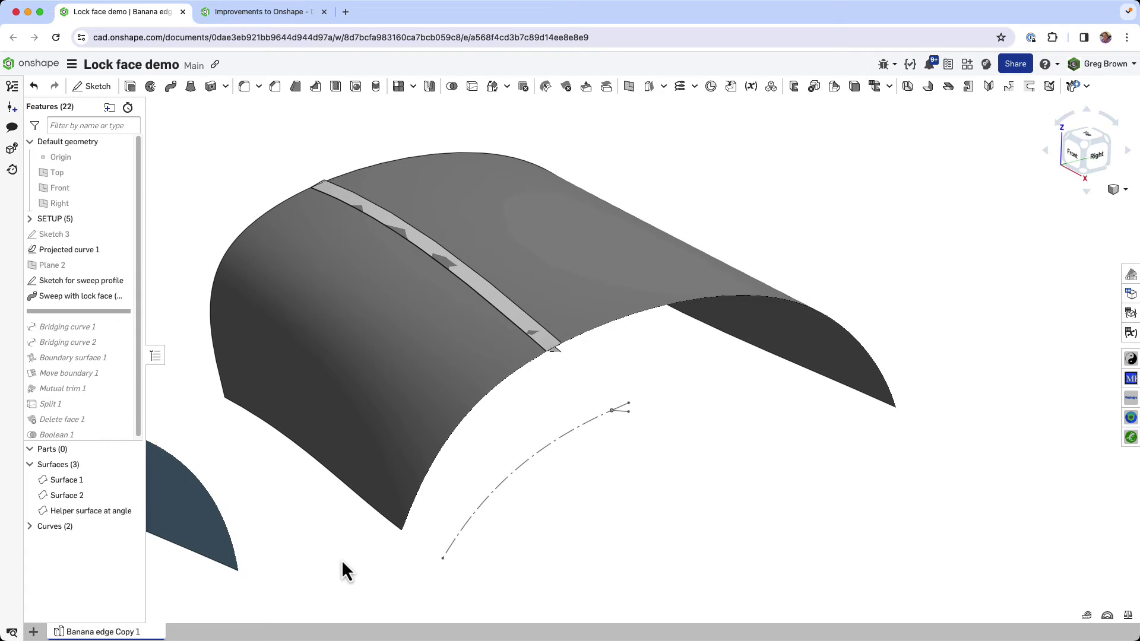
pyautogui.moveTo(342, 570); pyautogui.dragTo(550, 356, button='right')
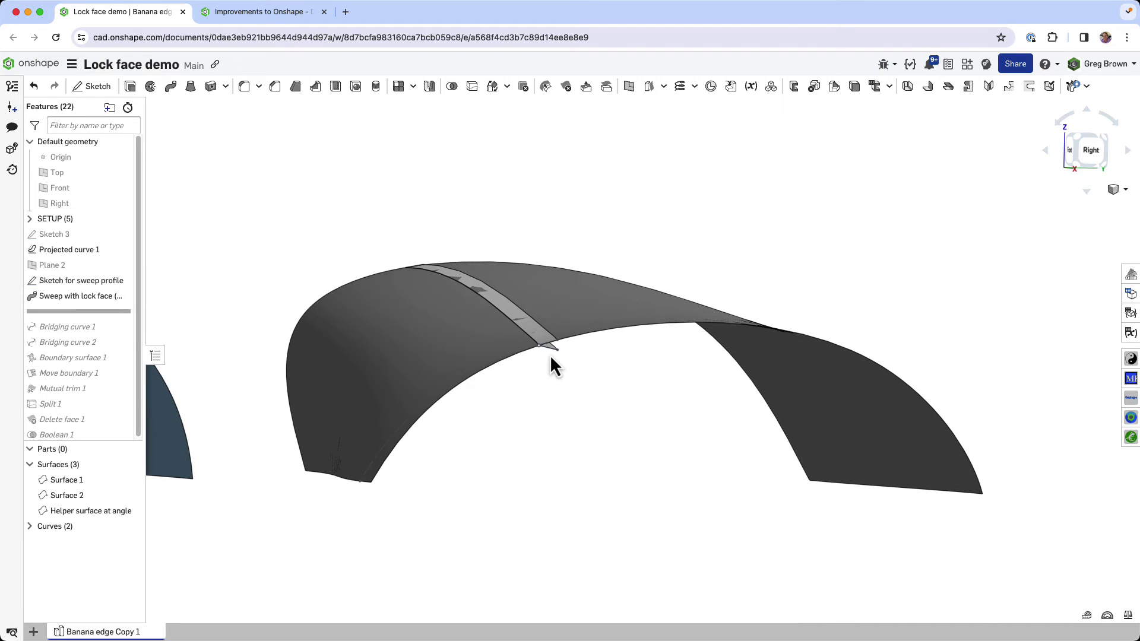
pyautogui.scroll(5, 550, 352)
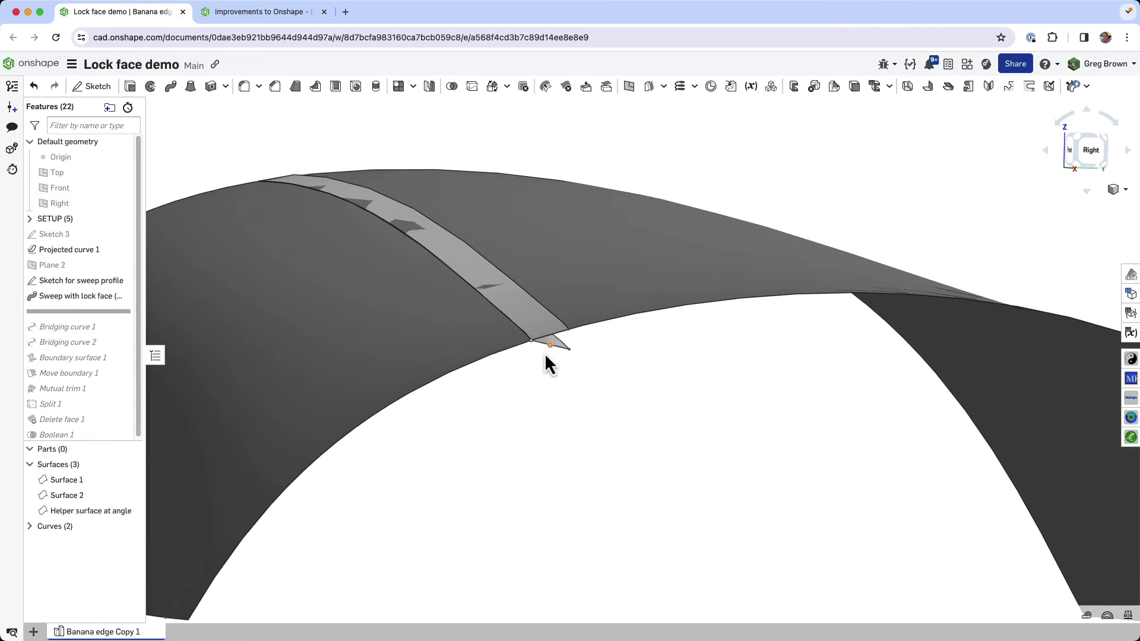
pyautogui.scroll(2, 545, 356)
pyautogui.click(543, 345)
pyautogui.click(465, 328)
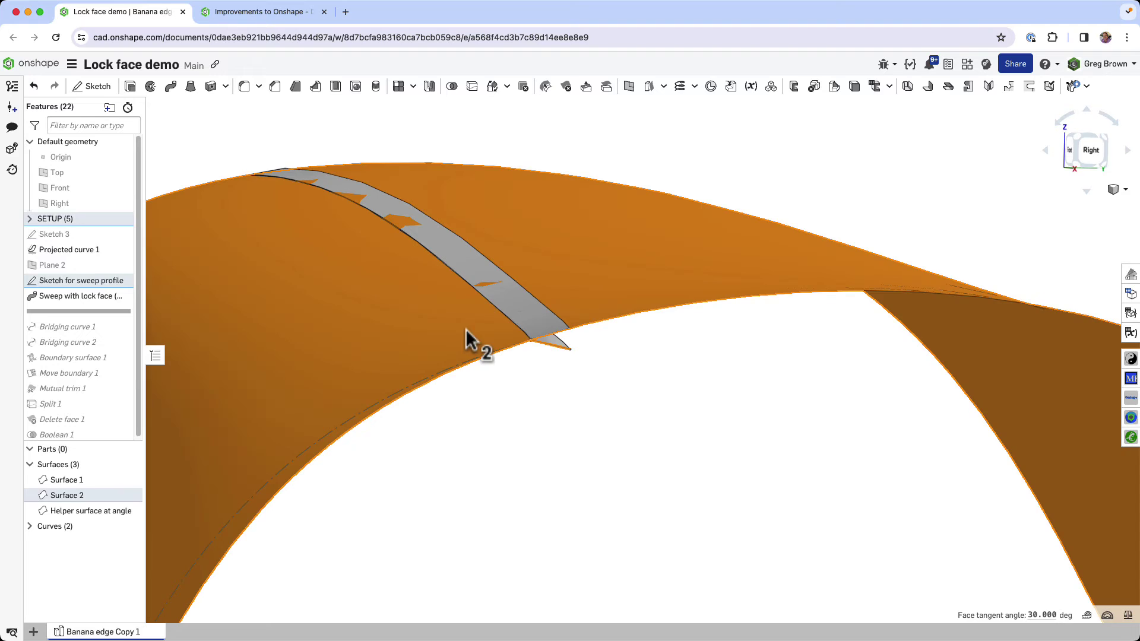
pyautogui.click(716, 467)
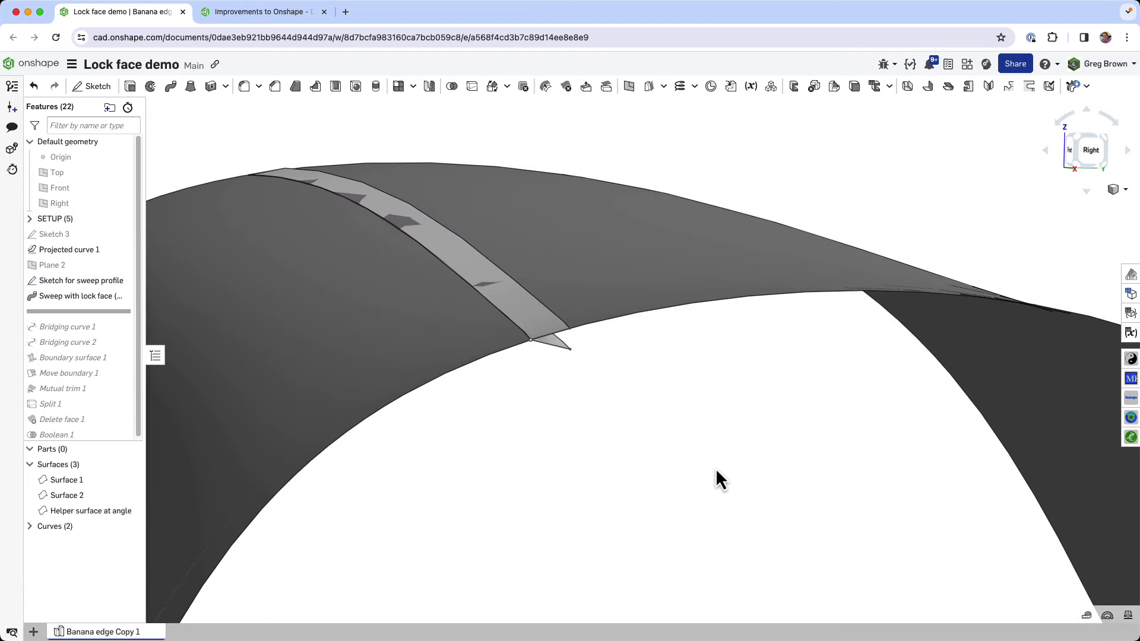
pyautogui.hotkey('shift', 'x')
pyautogui.click(302, 108)
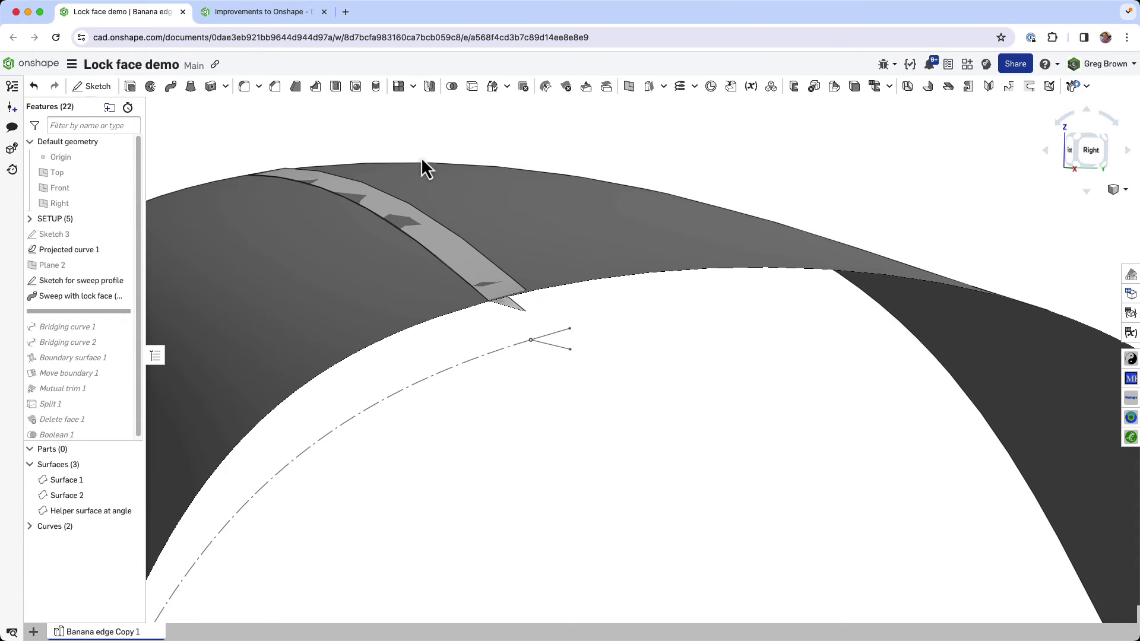
pyautogui.click(1086, 614)
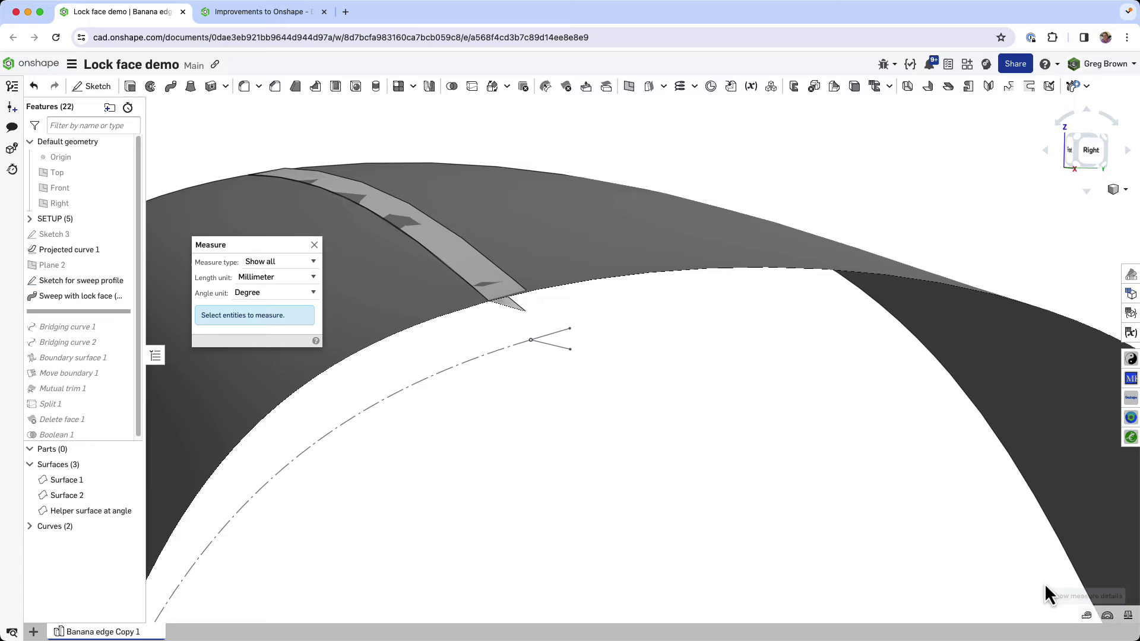
pyautogui.click(512, 310)
pyautogui.click(415, 303)
pyautogui.moveTo(267, 320)
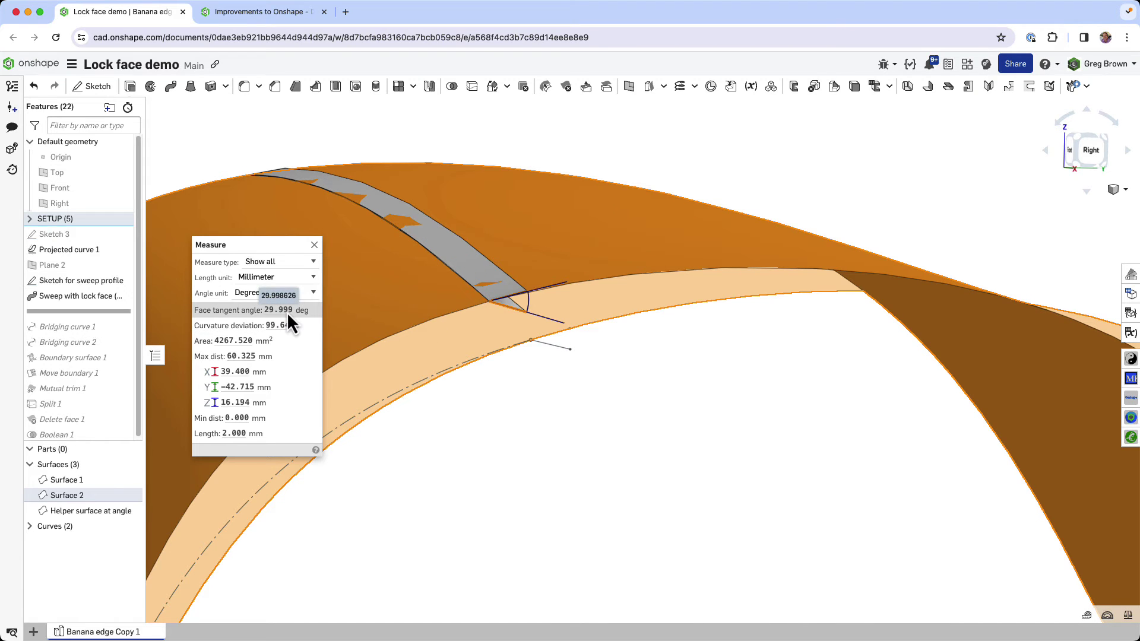
pyautogui.click(314, 245)
pyautogui.scroll(-5, 600, 344)
# Step: Clear the surface selection and rotate the view to show both surfaces
pyautogui.click(599, 204)
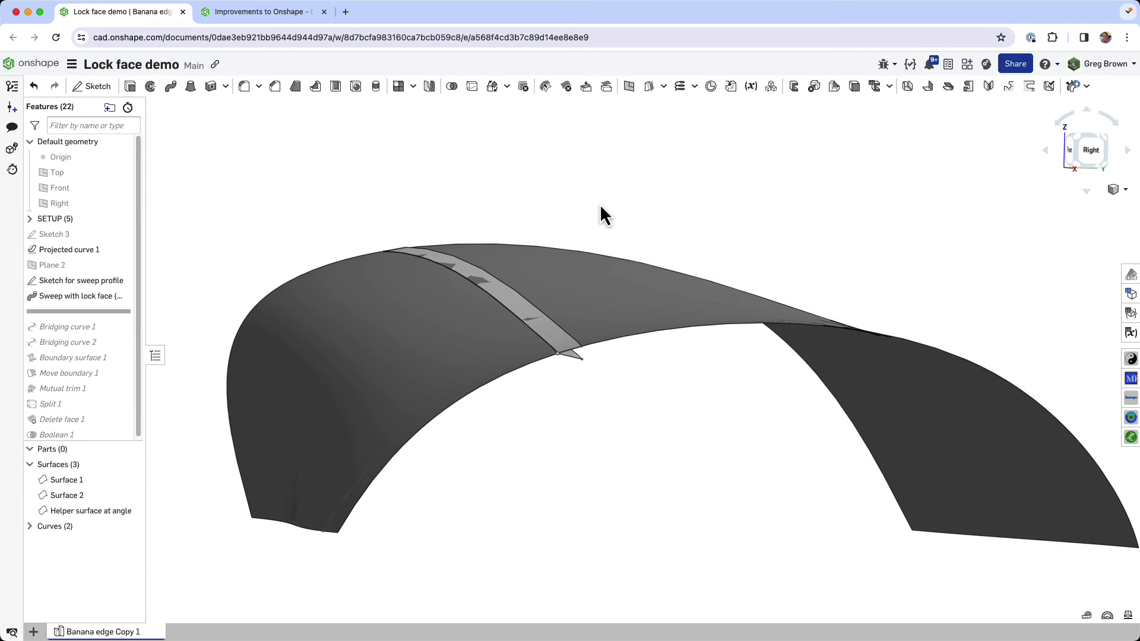
pyautogui.scroll(5, 610, 210)
pyautogui.scroll(-5, 553, 259)
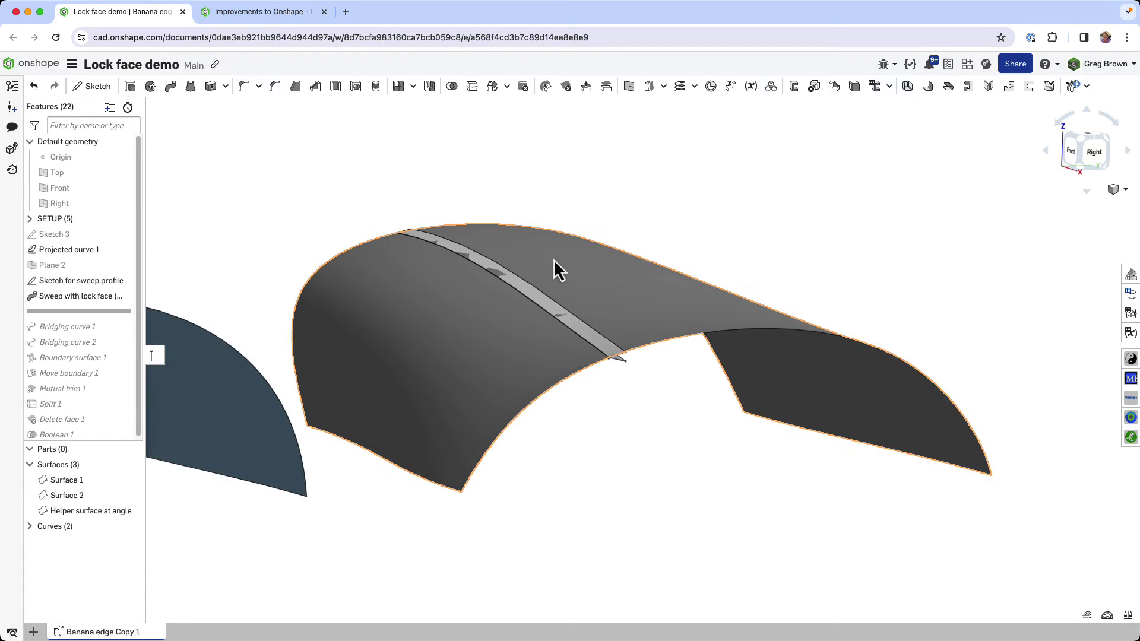
pyautogui.moveTo(583, 251); pyautogui.dragTo(582, 262, button='right')
pyautogui.scroll(3, 448, 343)
pyautogui.moveTo(447, 343); pyautogui.dragTo(635, 302, button='right')
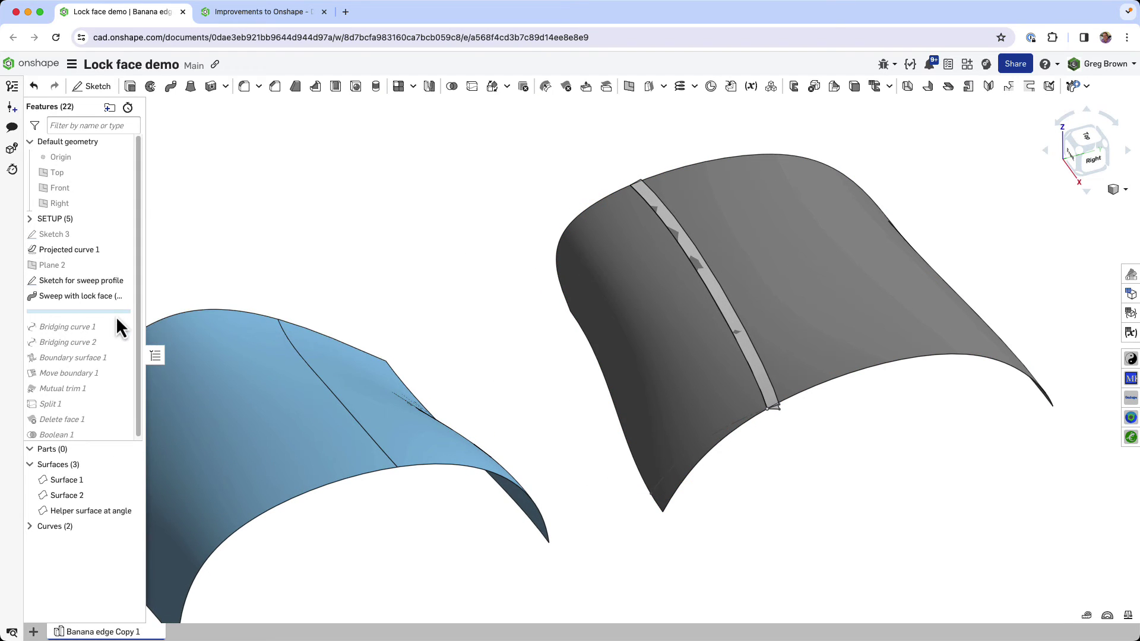
# Step: Roll past Bridging curve 2, make the Curves visible, and edit Bridging curve 1
pyautogui.moveTo(116, 315); pyautogui.dragTo(120, 345)
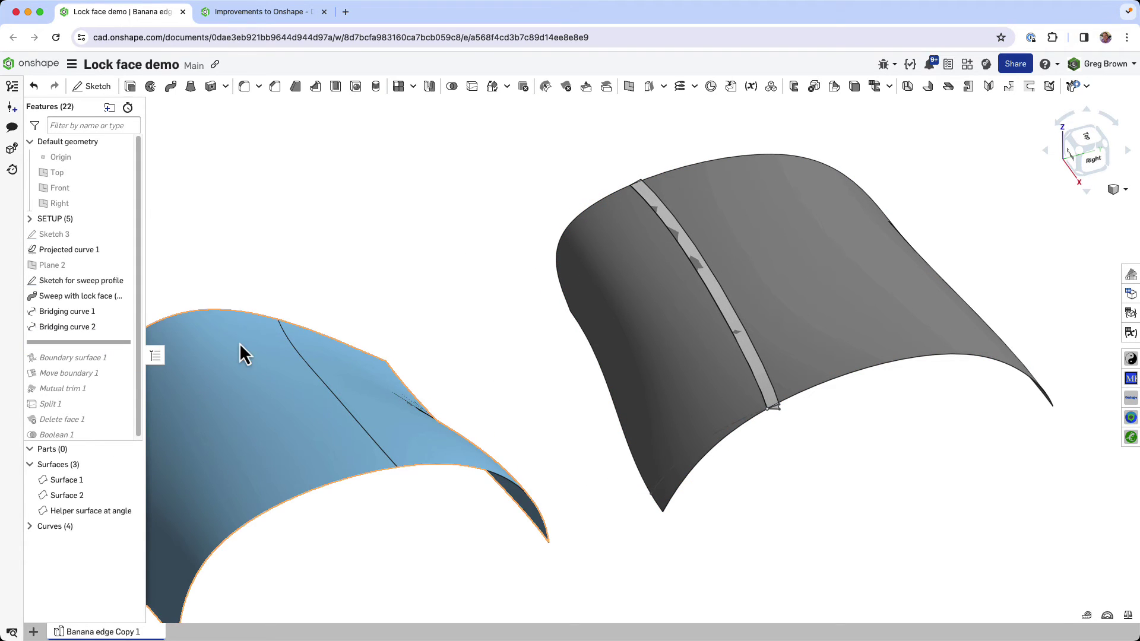
pyautogui.click(130, 526)
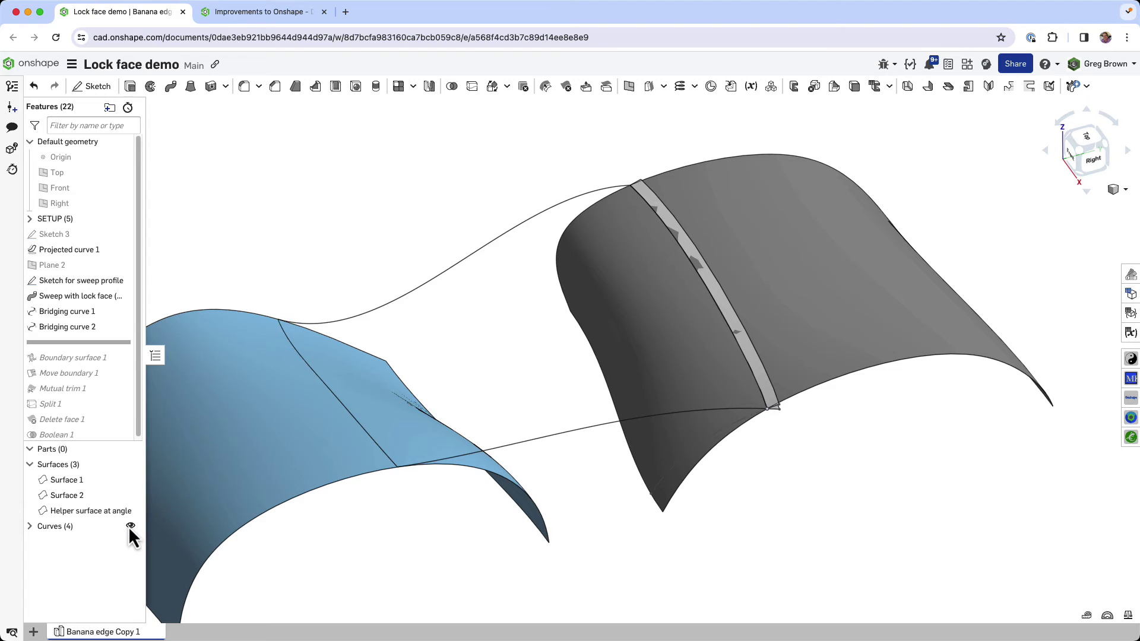
pyautogui.moveTo(400, 310); pyautogui.dragTo(404, 339, button='right')
pyautogui.click(365, 334)
pyautogui.rightClick(92, 312)
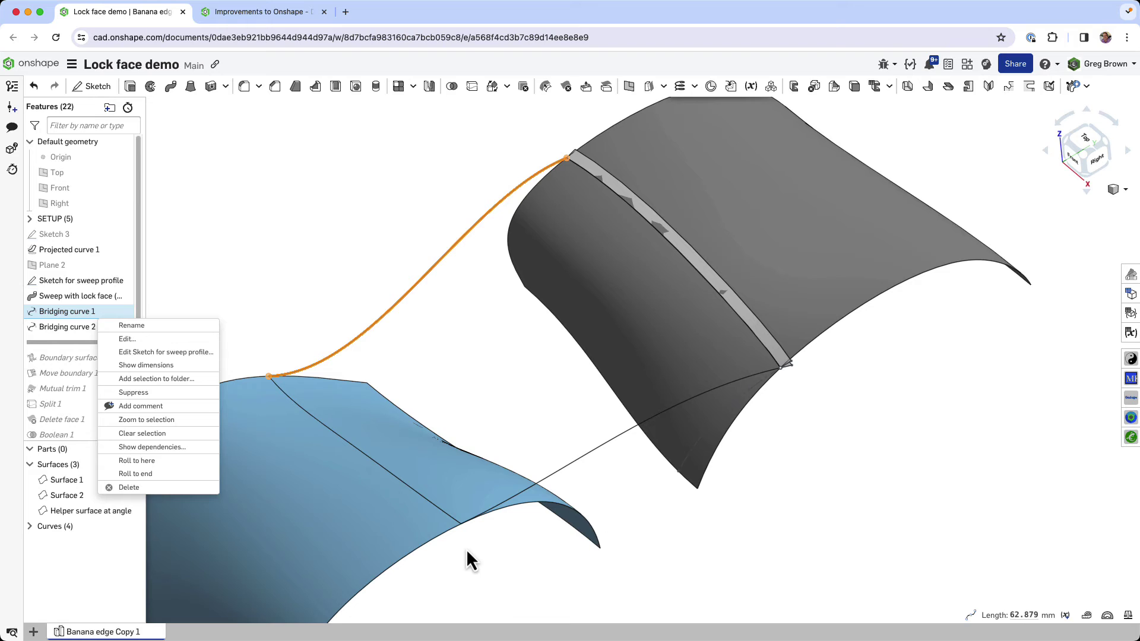
pyautogui.click(148, 337)
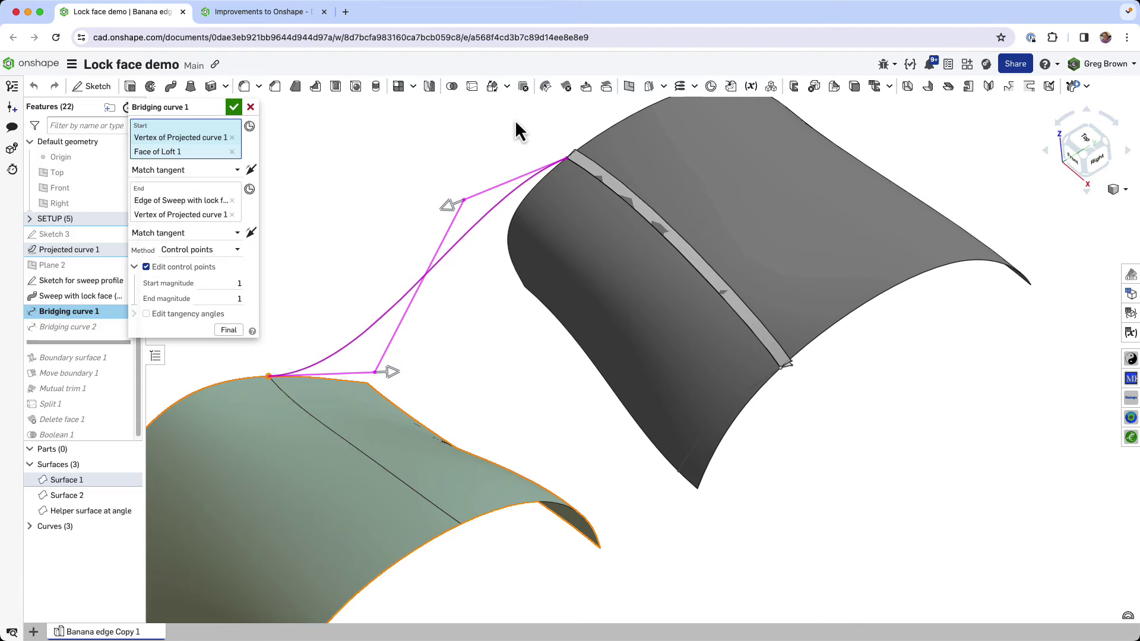
# Step: Inspect Bridging curve 1's end vertex on the lock-face helper strip, then accept the curve
pyautogui.scroll(8, 579, 169)
pyautogui.scroll(3, 579, 171)
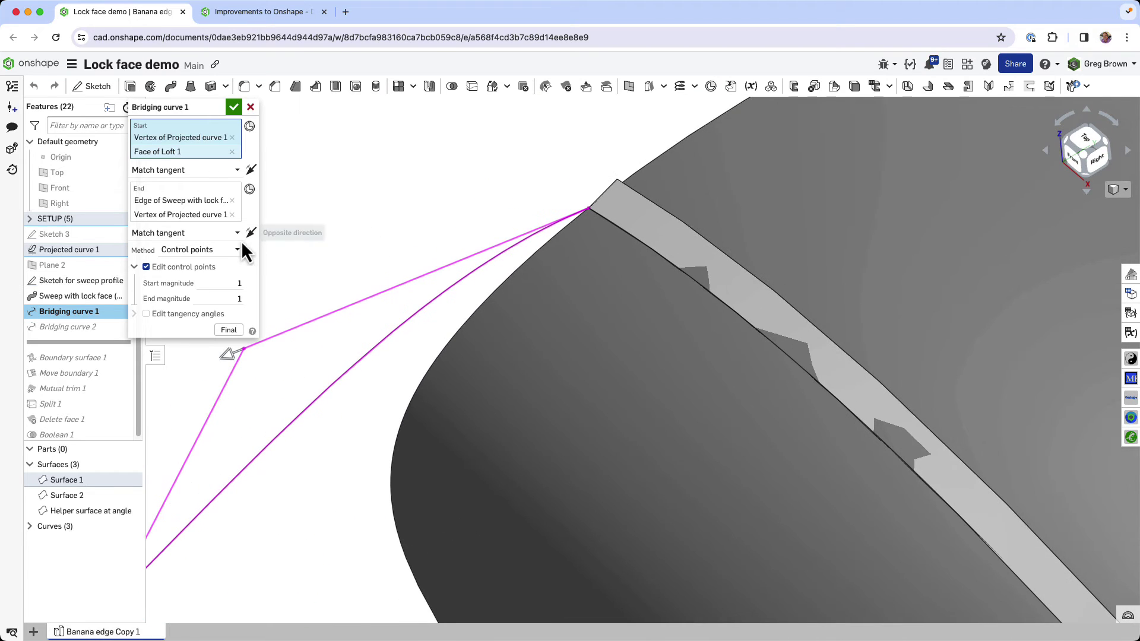
pyautogui.click(198, 209)
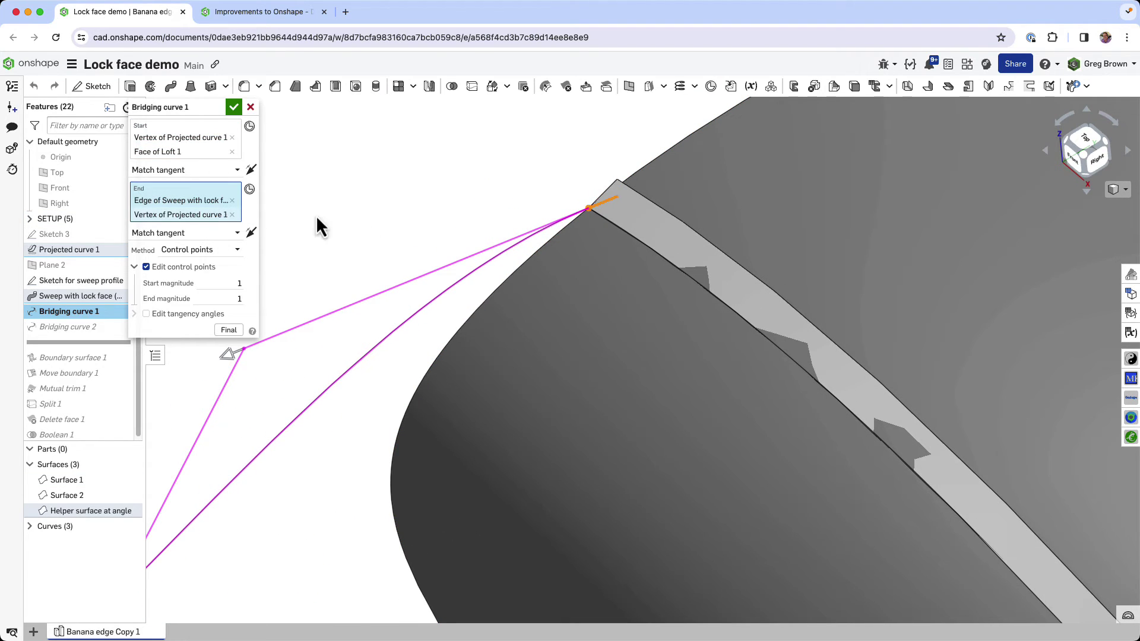
pyautogui.moveTo(588, 205); pyautogui.dragTo(603, 257, button='right')
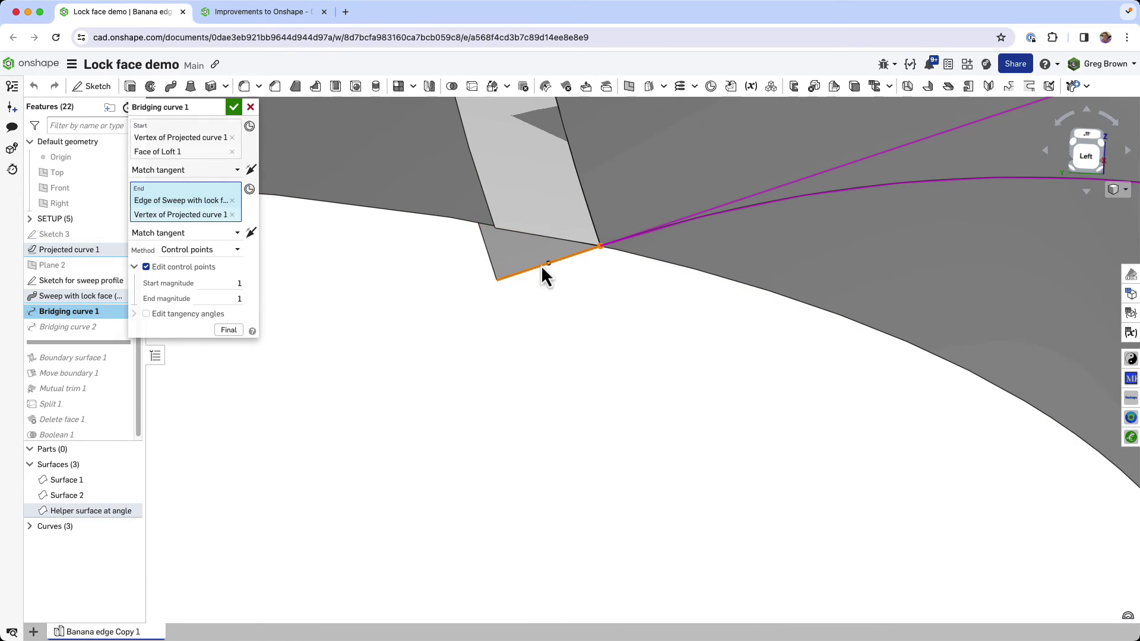
pyautogui.moveTo(464, 308); pyautogui.dragTo(499, 298, button='right')
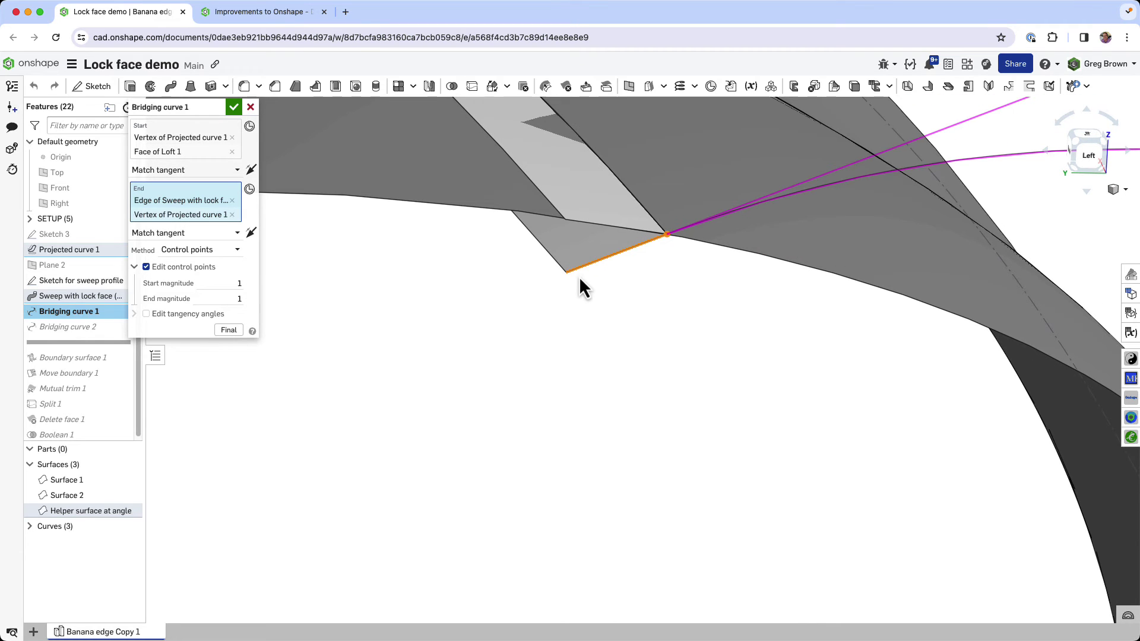
pyautogui.moveTo(667, 238); pyautogui.dragTo(552, 272, button='right')
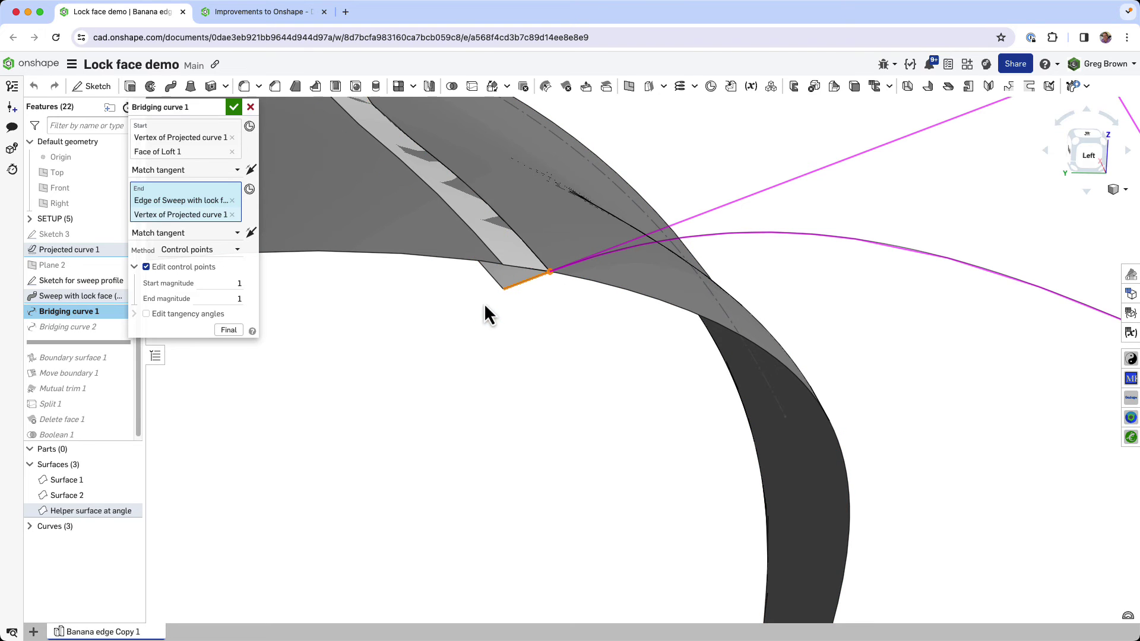
pyautogui.moveTo(484, 305); pyautogui.dragTo(498, 334, button='right')
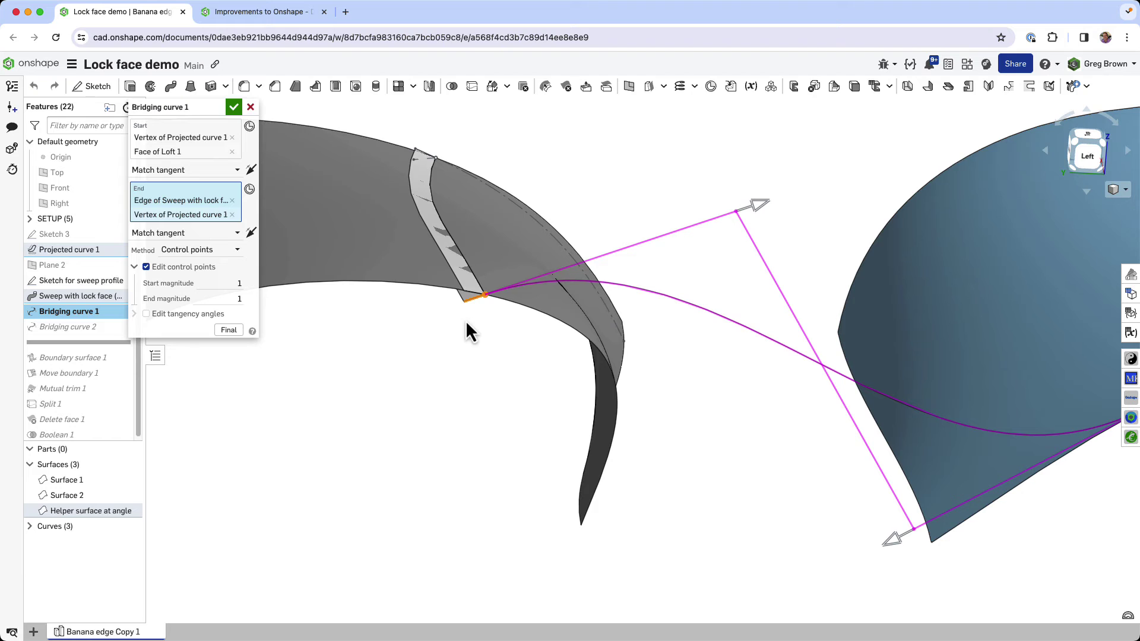
pyautogui.click(234, 106)
# Step: Check Bridging curve 2's end, then clear the selection and fit an isometric view
pyautogui.click(89, 327)
pyautogui.moveTo(380, 351); pyautogui.dragTo(610, 271, button='right')
pyautogui.scroll(5, 650, 272)
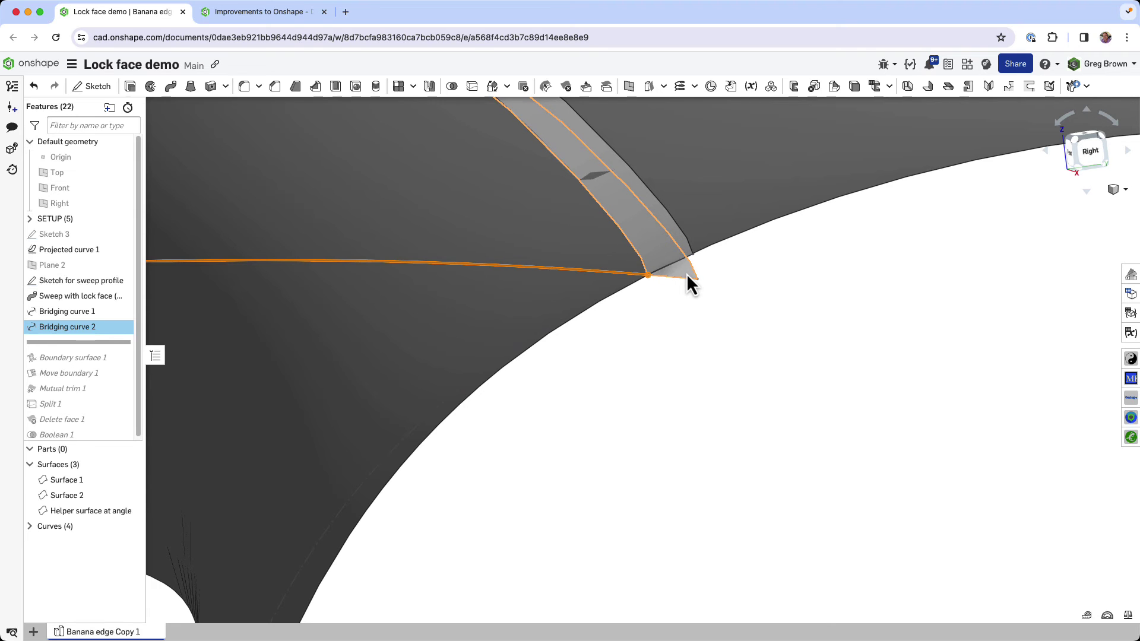
pyautogui.press('Escape')
pyautogui.press('f')
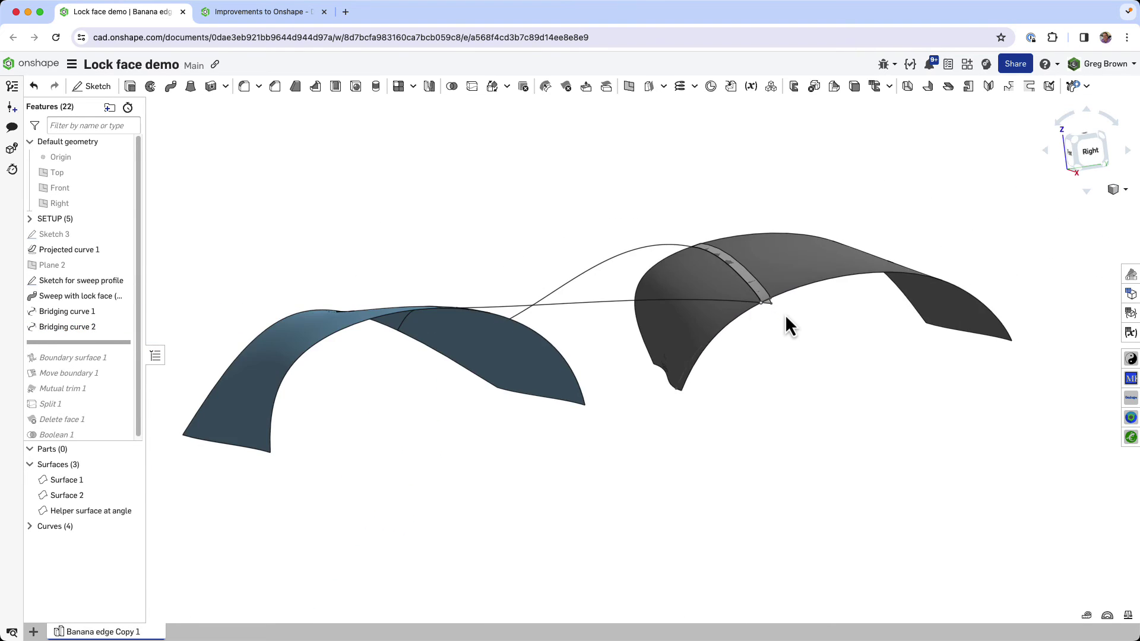
pyautogui.hotkey('shift', '7')
pyautogui.scroll(3, 778, 318)
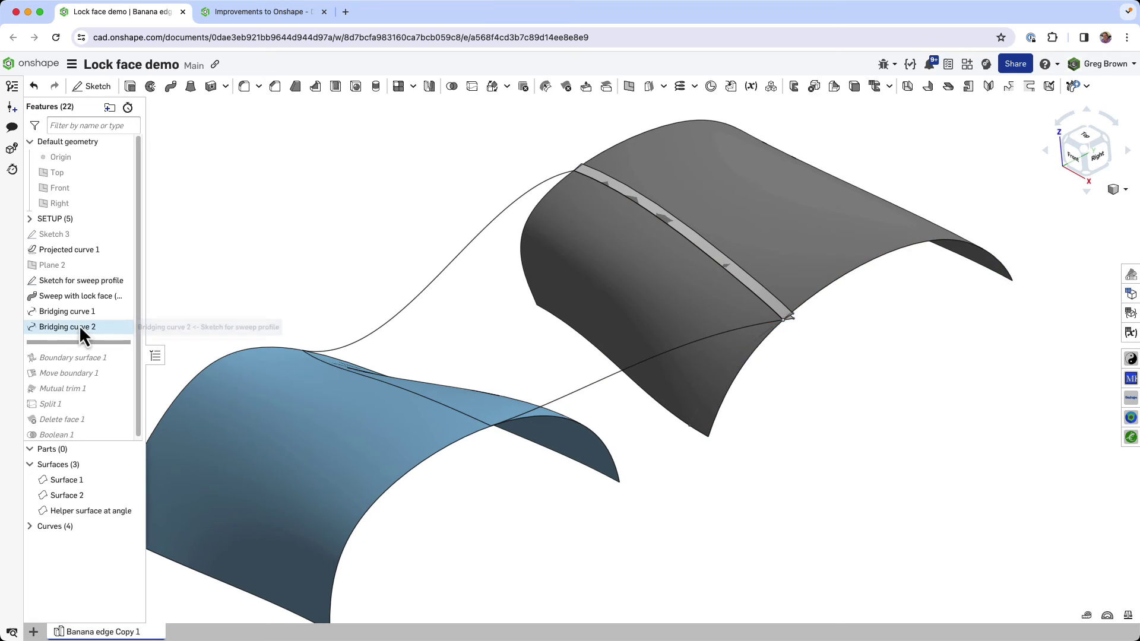
# Step: Roll history past Boundary surface 1 and open it for editing
pyautogui.moveTo(73, 343); pyautogui.dragTo(76, 363)
pyautogui.rightClick(84, 346)
pyautogui.click(118, 370)
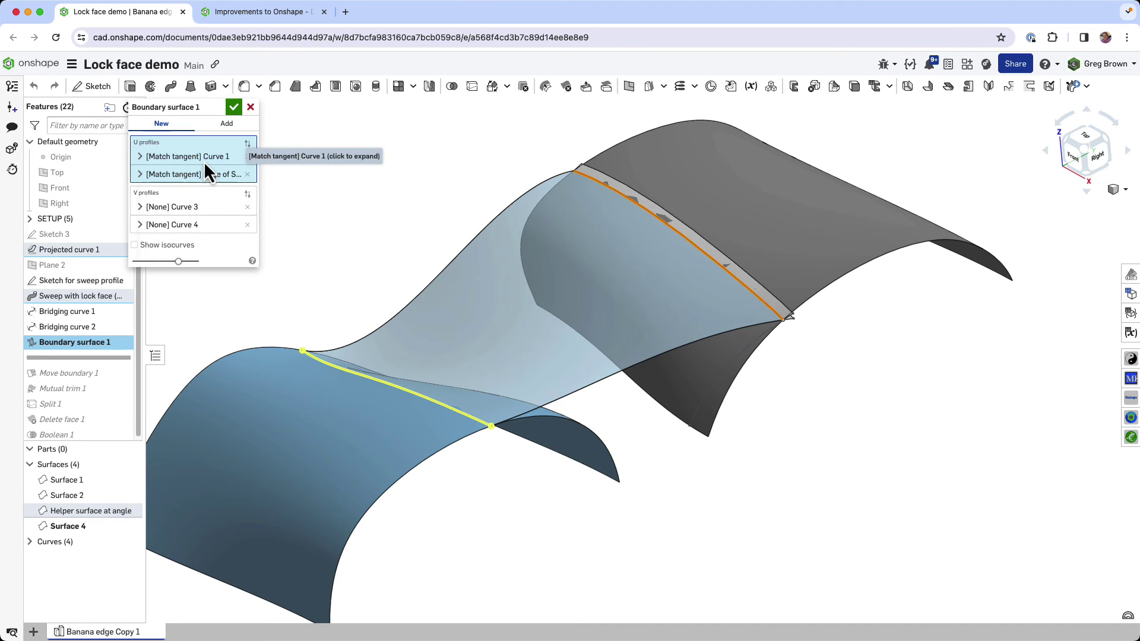
# Step: Expand the first U profile and highlight the loft face it is tangent-matched to
pyautogui.click(164, 162)
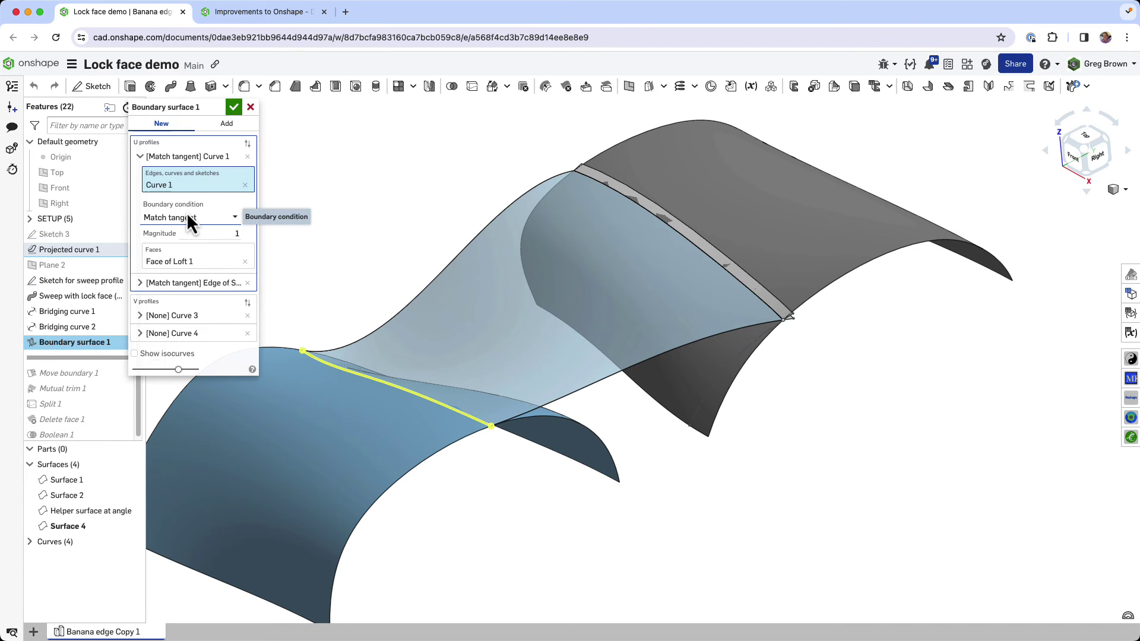
pyautogui.moveTo(421, 327); pyautogui.dragTo(484, 413, button='right')
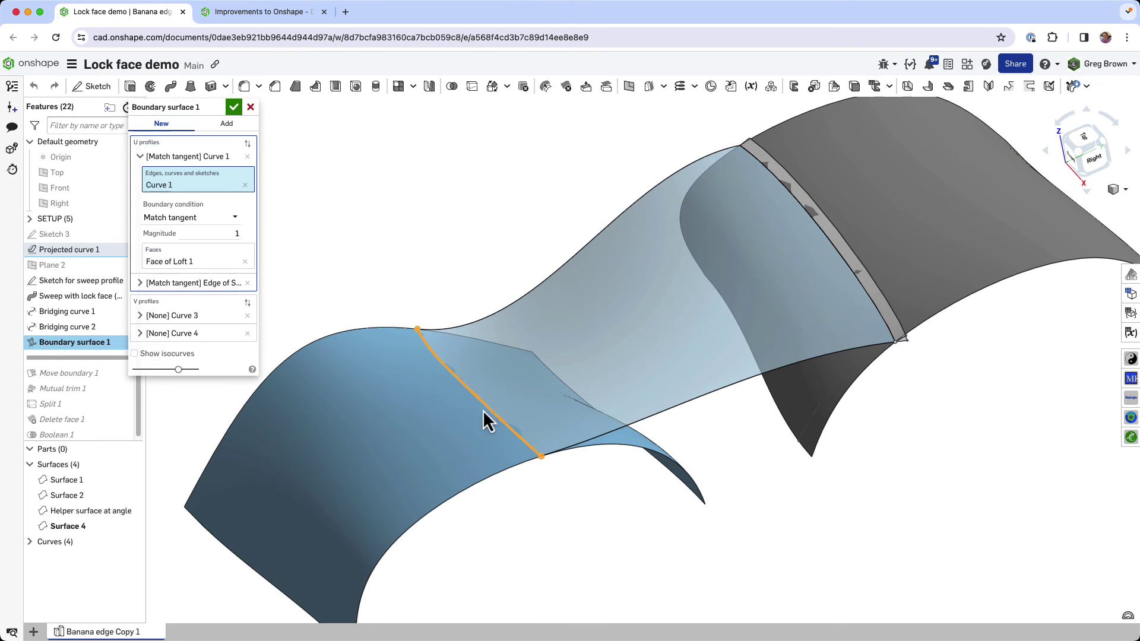
pyautogui.click(202, 261)
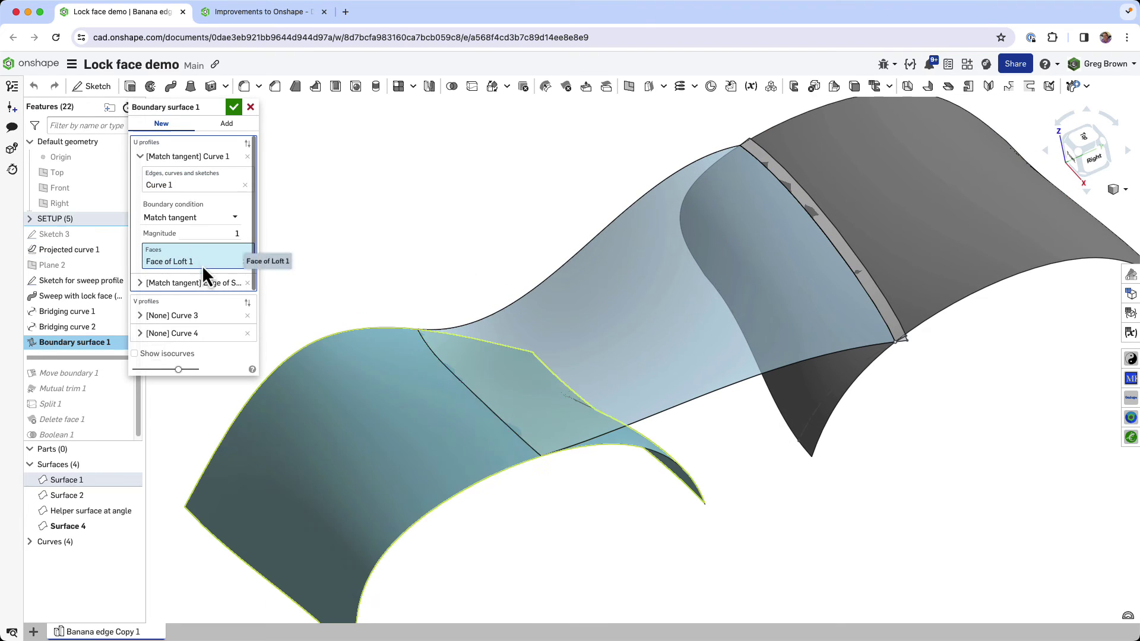
# Step: Check that the second U profile is tangent to the Sweep with lock face, at the lock-face corner
pyautogui.click(143, 283)
pyautogui.click(142, 159)
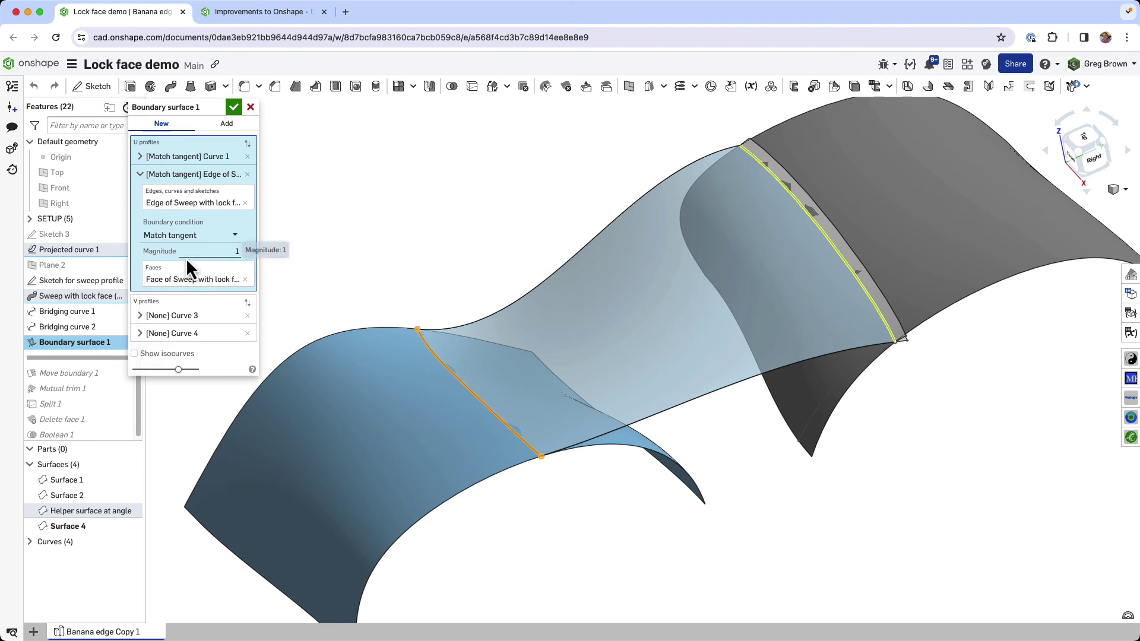
pyautogui.scroll(6, 923, 312)
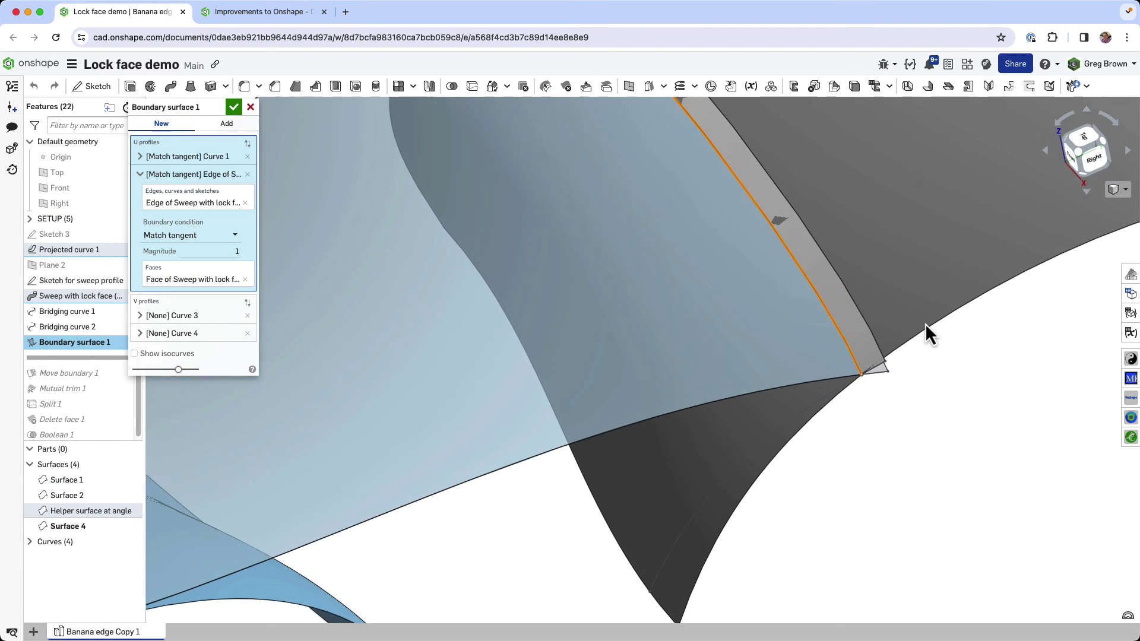
pyautogui.scroll(-1, 894, 328)
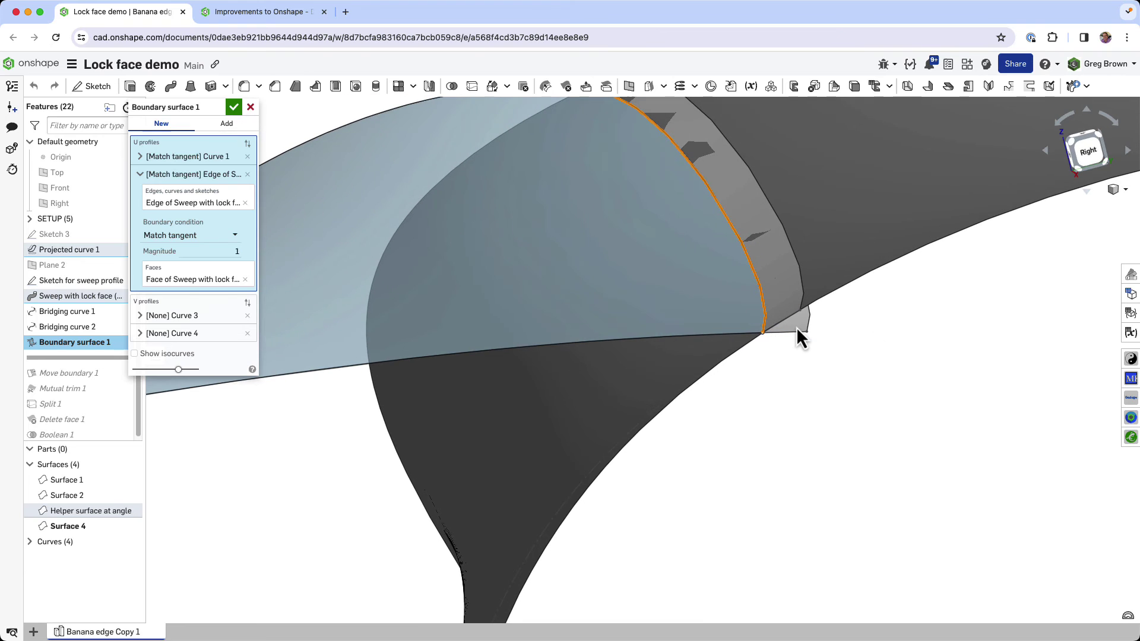
pyautogui.click(197, 282)
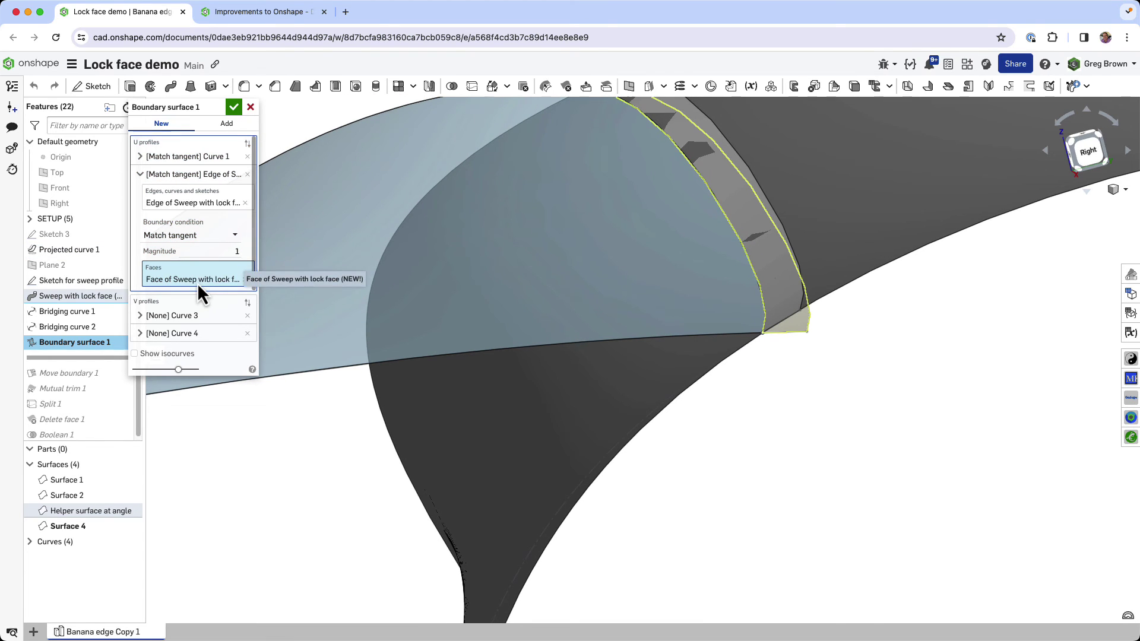
pyautogui.moveTo(790, 397); pyautogui.dragTo(868, 407, button='right')
pyautogui.scroll(5, 864, 395)
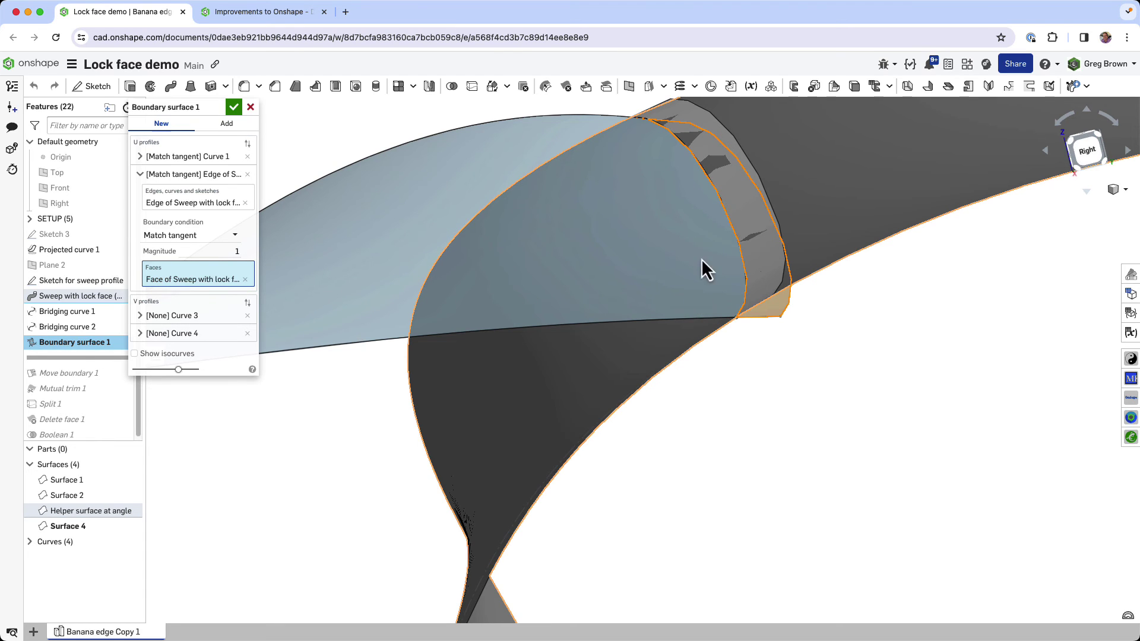
# Step: Accept Boundary surface 1 and inspect Surface 4 along the boundary-sweep junction
pyautogui.click(233, 107)
pyautogui.moveTo(629, 284); pyautogui.dragTo(658, 359, button='right')
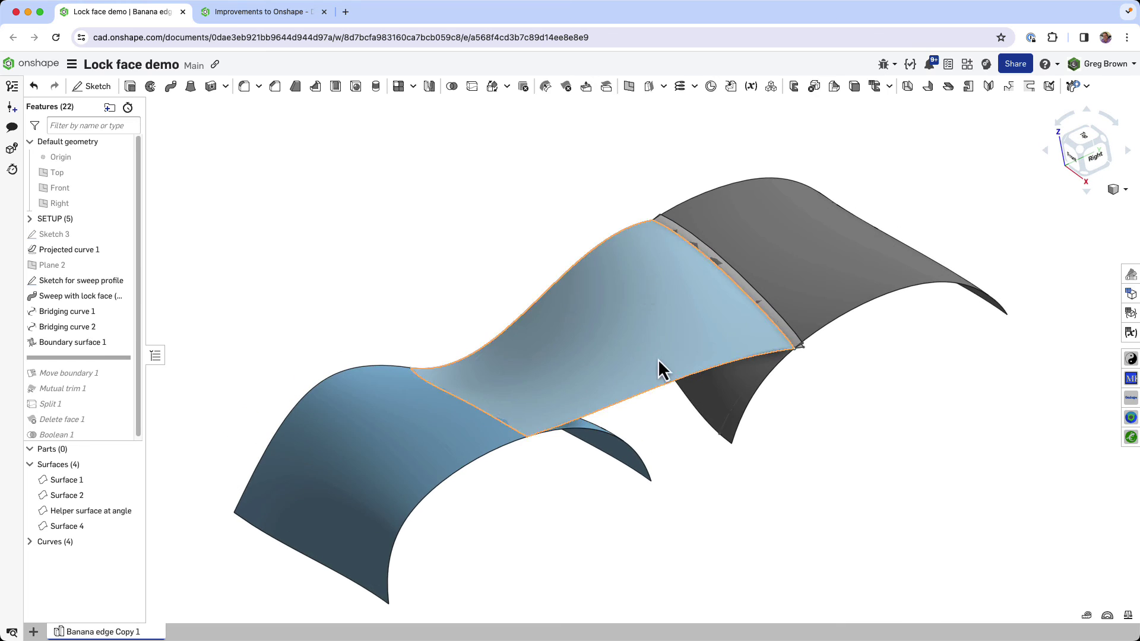
pyautogui.scroll(5, 737, 318)
pyautogui.moveTo(751, 339); pyautogui.dragTo(731, 320, button='right')
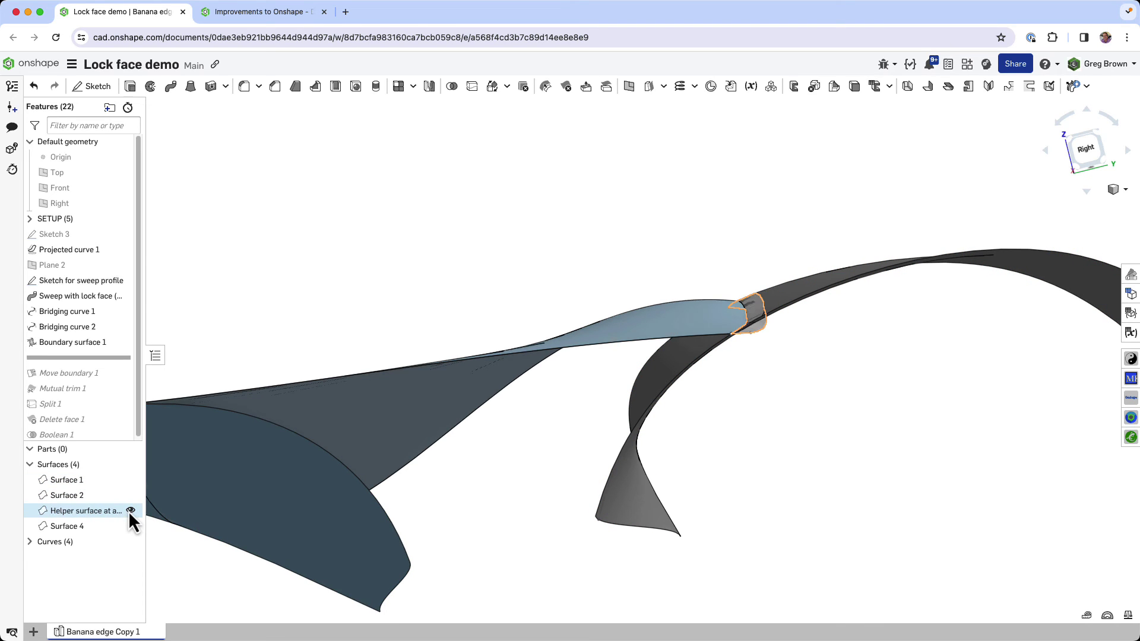
pyautogui.click(141, 526)
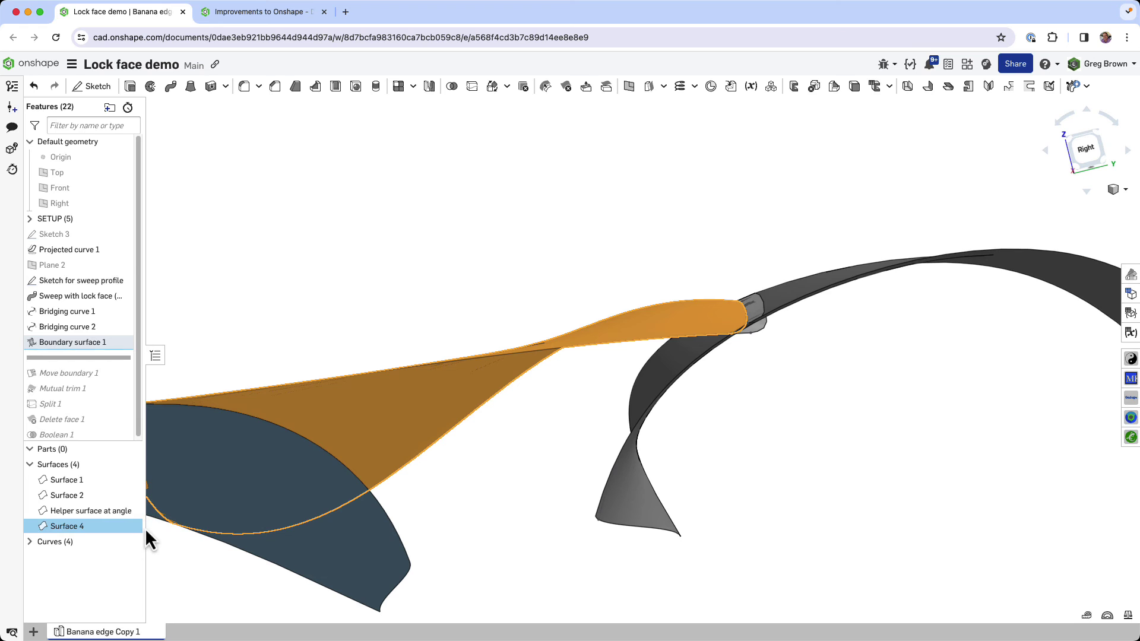
pyautogui.click(174, 565)
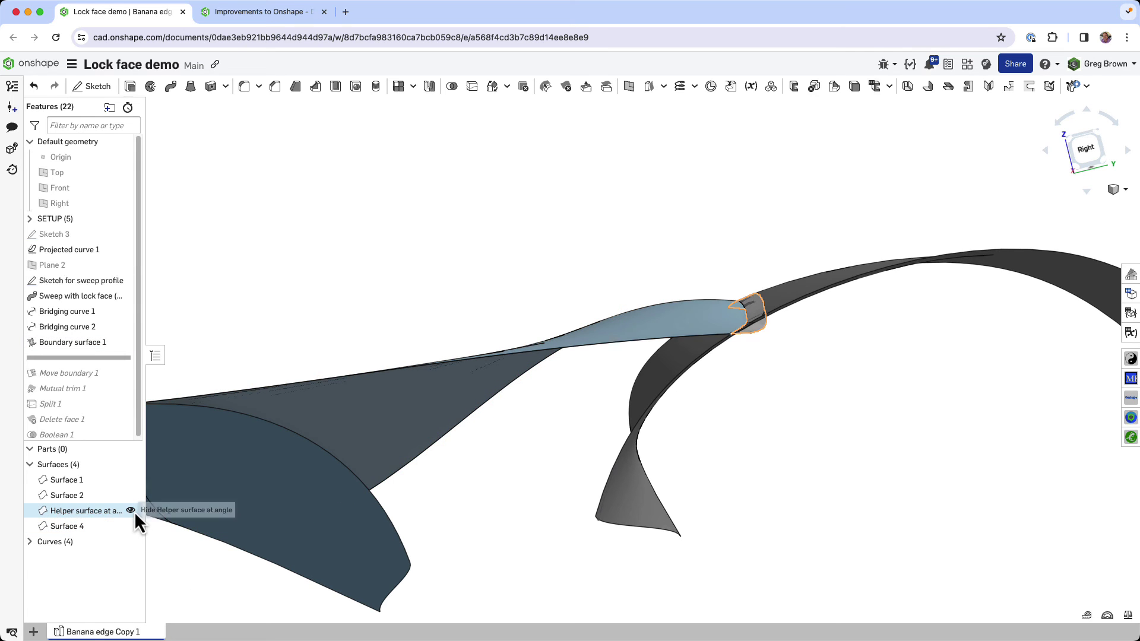
# Step: Hide 'Helper surface at angle' and check Surface 4's area where it bridges the blue and grey surfaces
pyautogui.click(131, 510)
pyautogui.moveTo(207, 501); pyautogui.dragTo(626, 421, button='right')
pyautogui.click(516, 385)
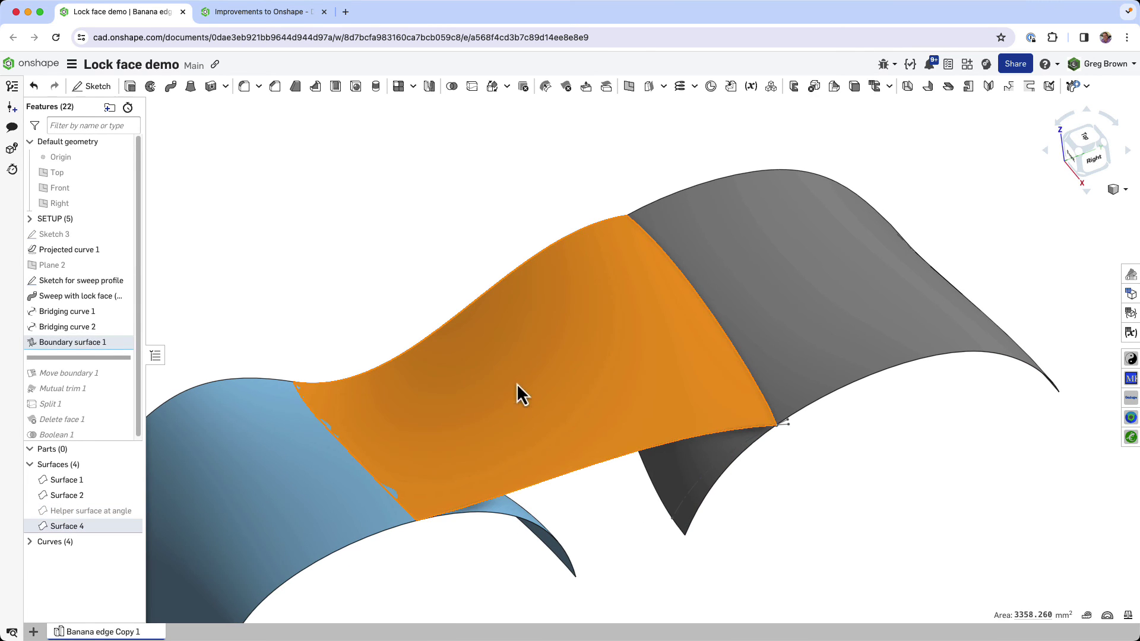
pyautogui.press('Escape')
pyautogui.moveTo(475, 319)
pyautogui.mouseDown(button='right')
pyautogui.moveTo(446, 280)
pyautogui.moveTo(462, 302)
pyautogui.mouseUp(button='right')
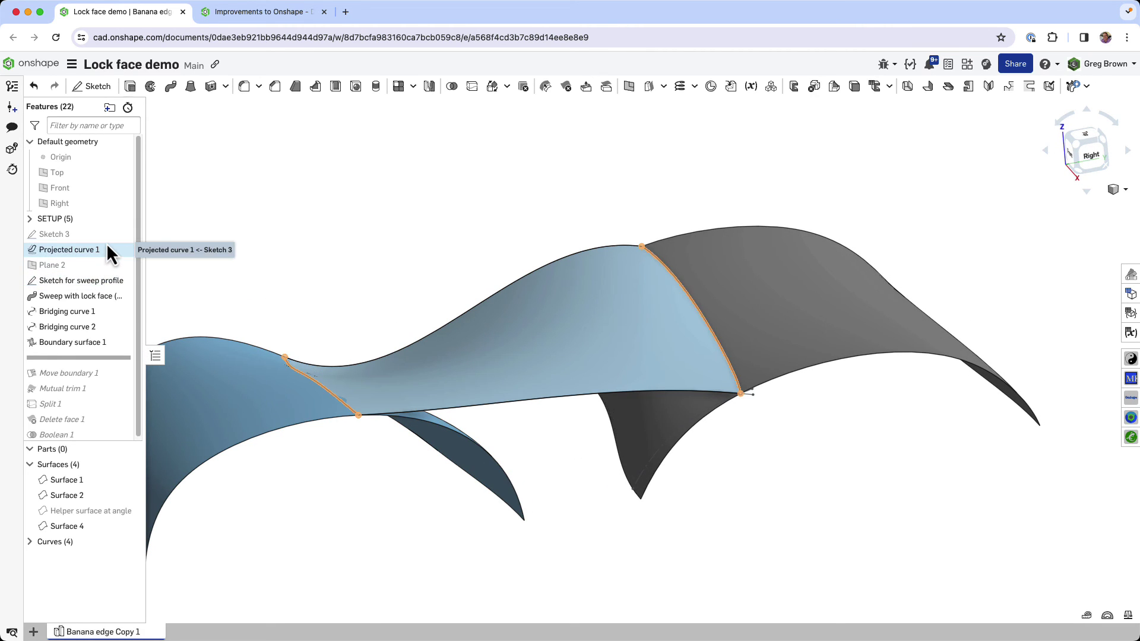
# Step: Drive the 30° angle in 'Sketch for sweep profile' with a new #ANGLE_FOR_CONNE… variable and close the sketch
pyautogui.rightClick(94, 283)
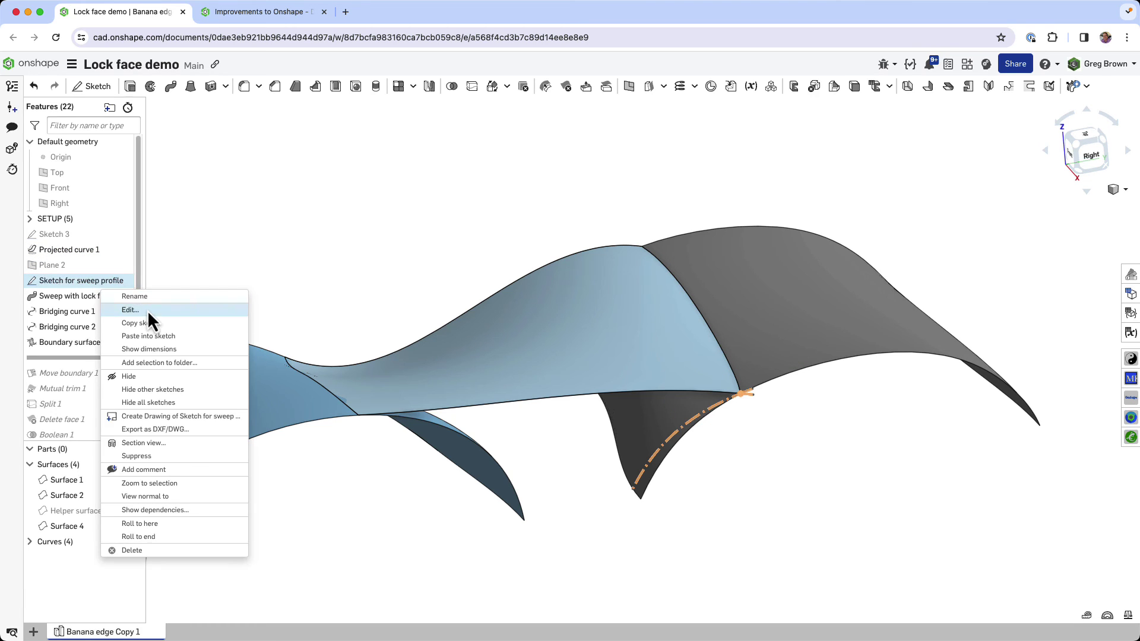
pyautogui.click(147, 310)
pyautogui.scroll(10, 754, 395)
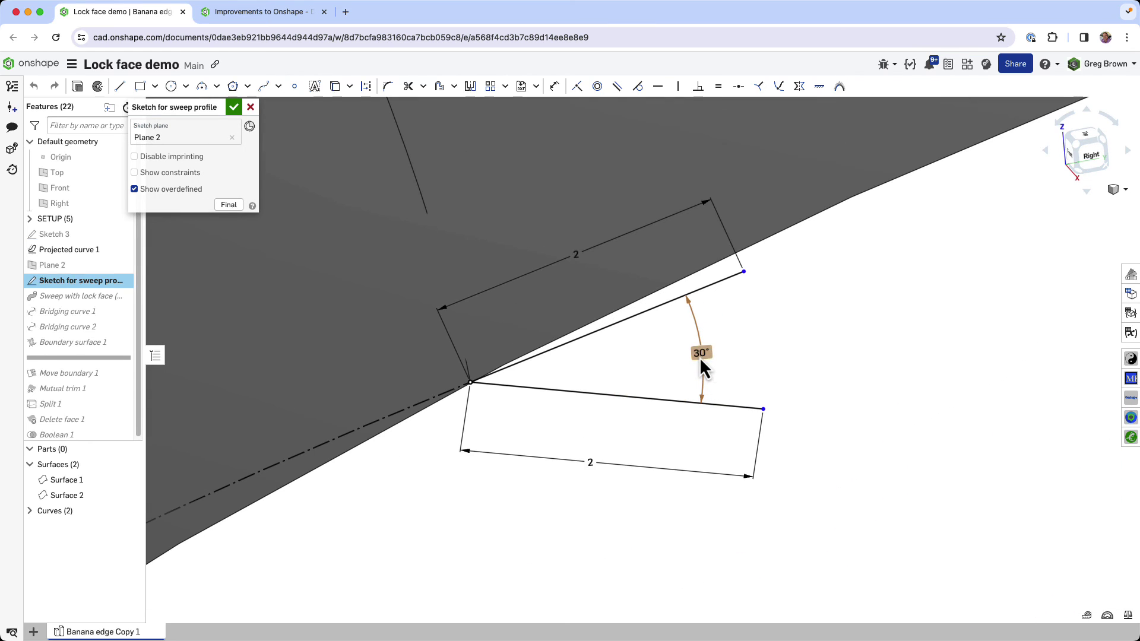
pyautogui.doubleClick(700, 357)
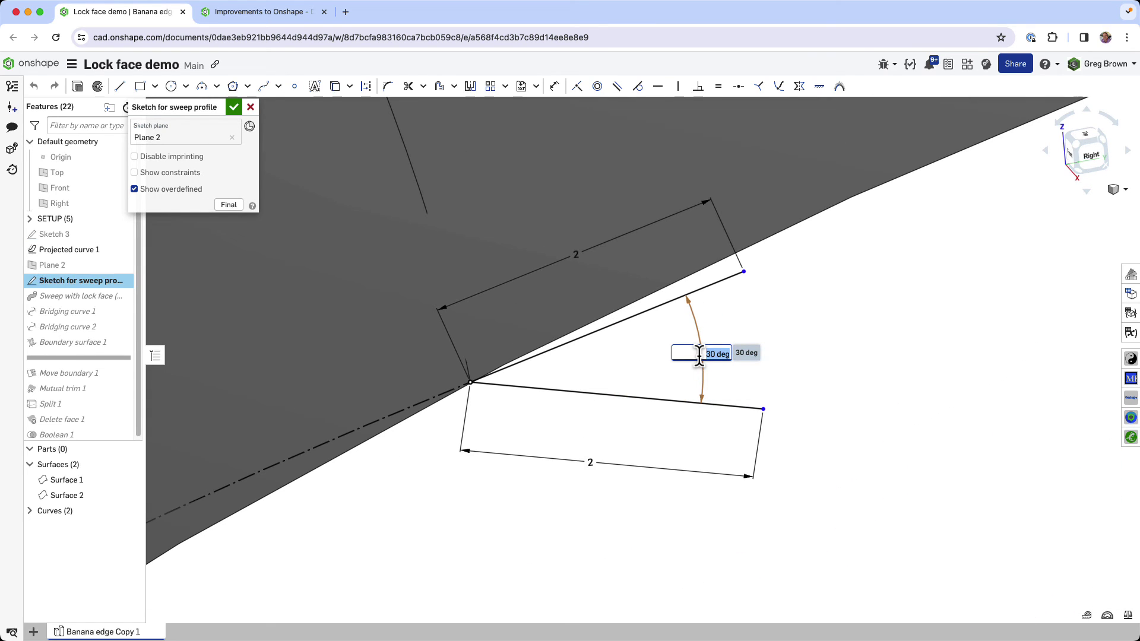
pyautogui.write('#')
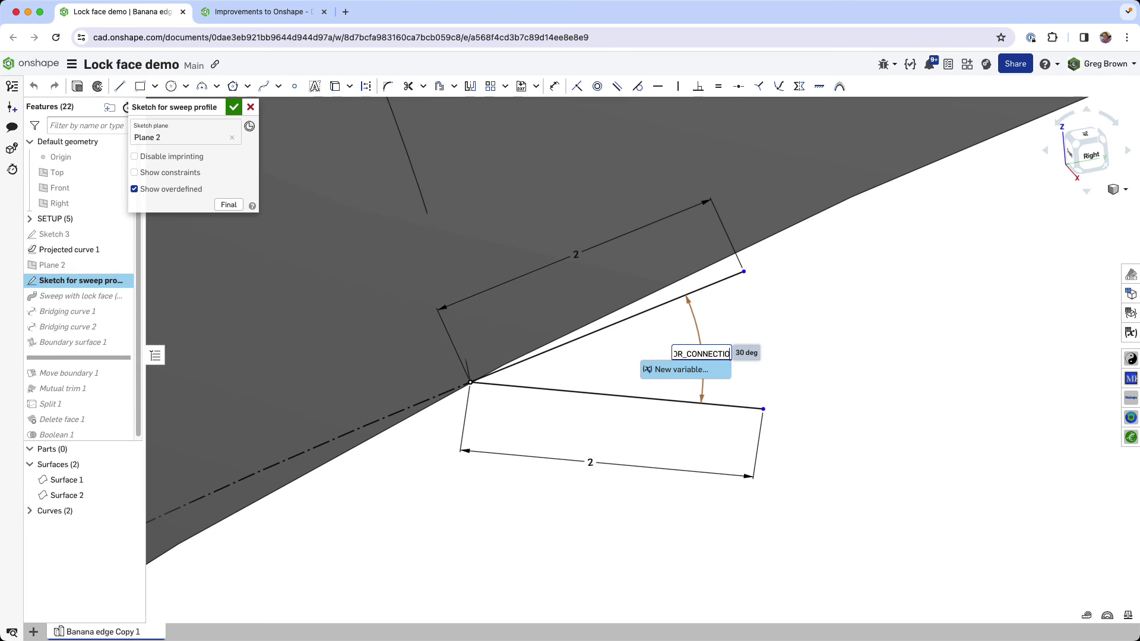
pyautogui.press('Return')
pyautogui.press('Return')
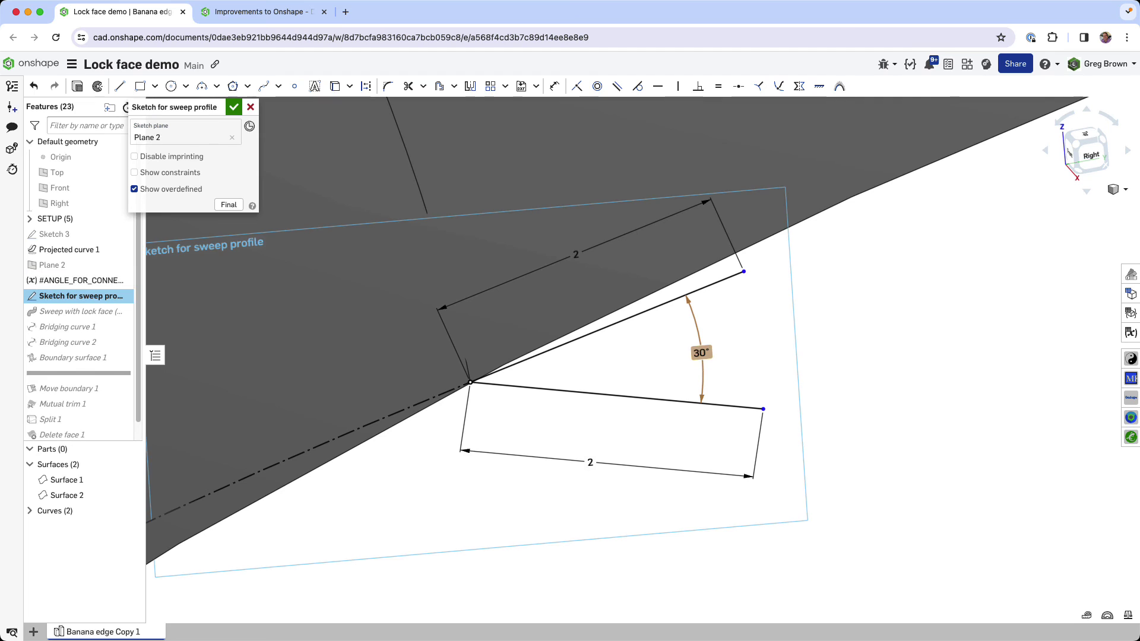
pyautogui.click(234, 107)
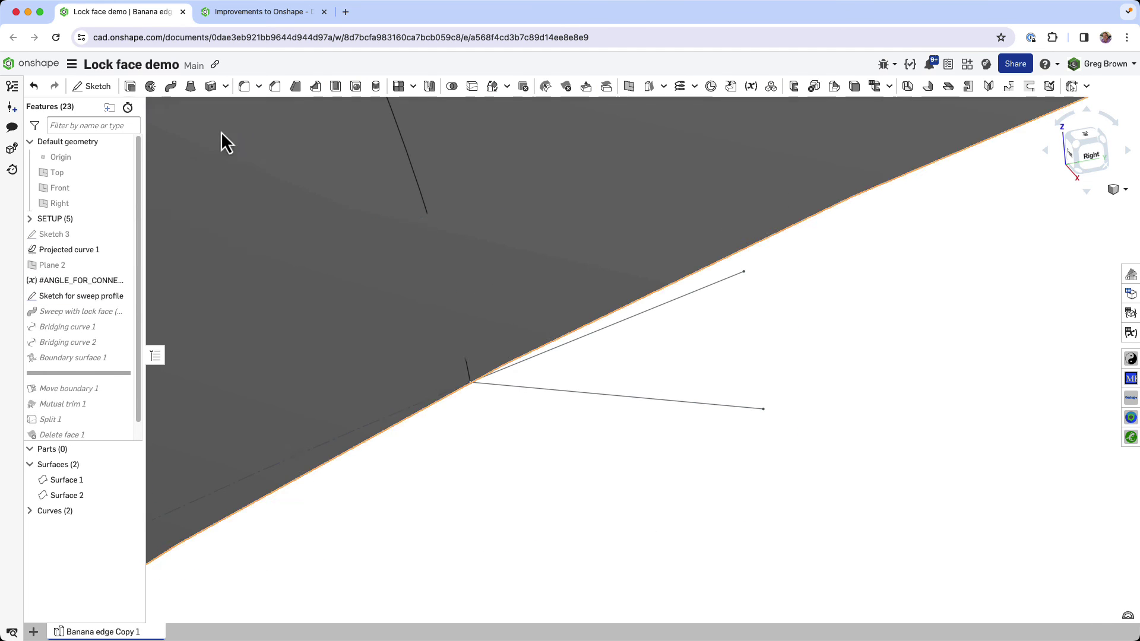
# Step: Show the Variable table beside the model and set the angle variable to 45 deg
pyautogui.click(1130, 333)
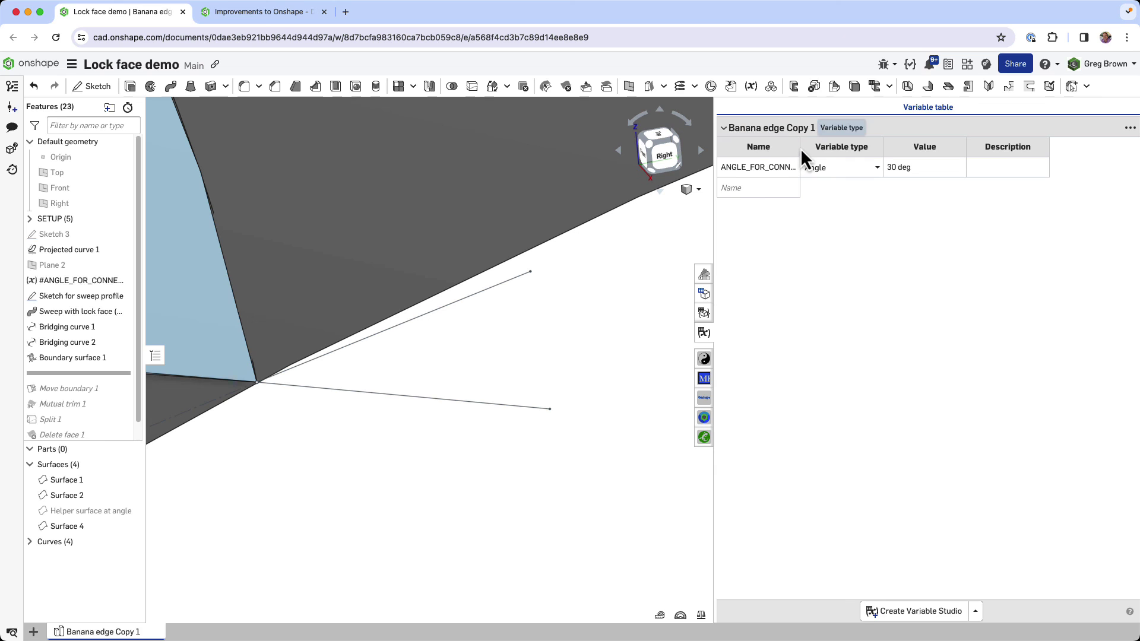
pyautogui.scroll(5, 660, 313)
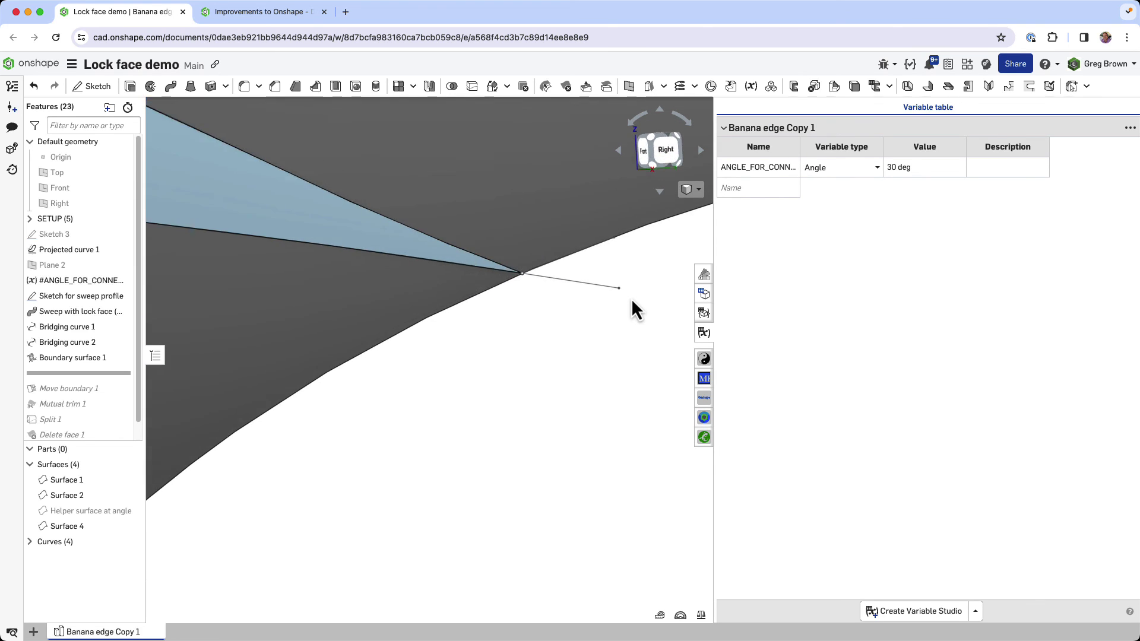
pyautogui.moveTo(628, 308)
pyautogui.mouseDown(button='right')
pyautogui.moveTo(580, 381)
pyautogui.moveTo(663, 319)
pyautogui.mouseUp(button='right')
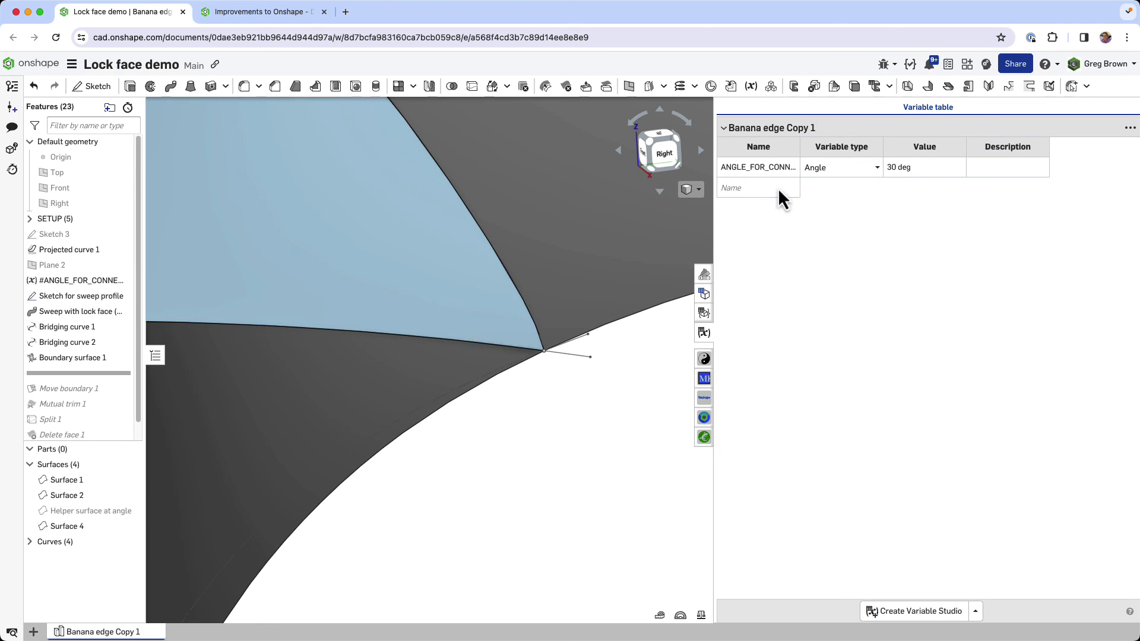
pyautogui.moveTo(717, 240); pyautogui.dragTo(903, 259)
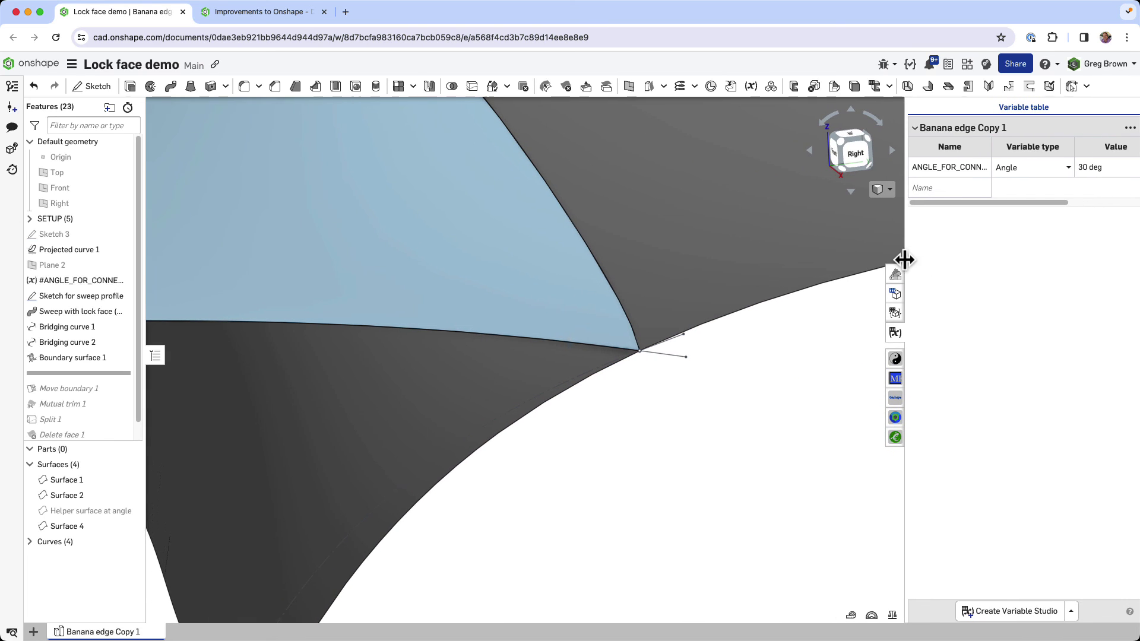
pyautogui.click(1092, 167)
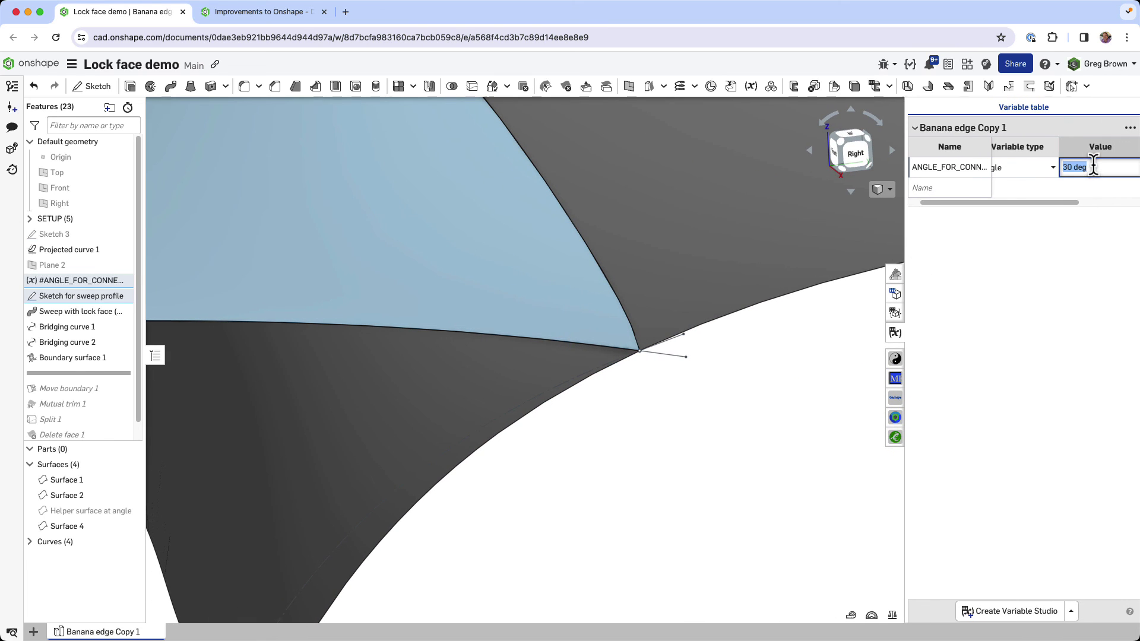
pyautogui.press('Return')
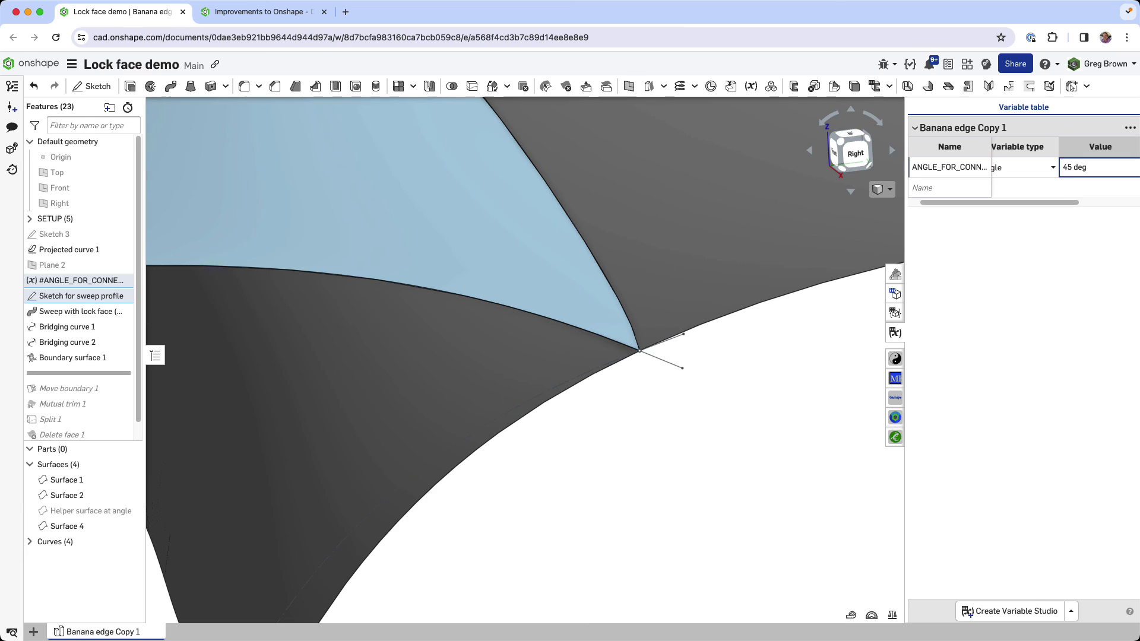
pyautogui.hotkey('shift', '4')
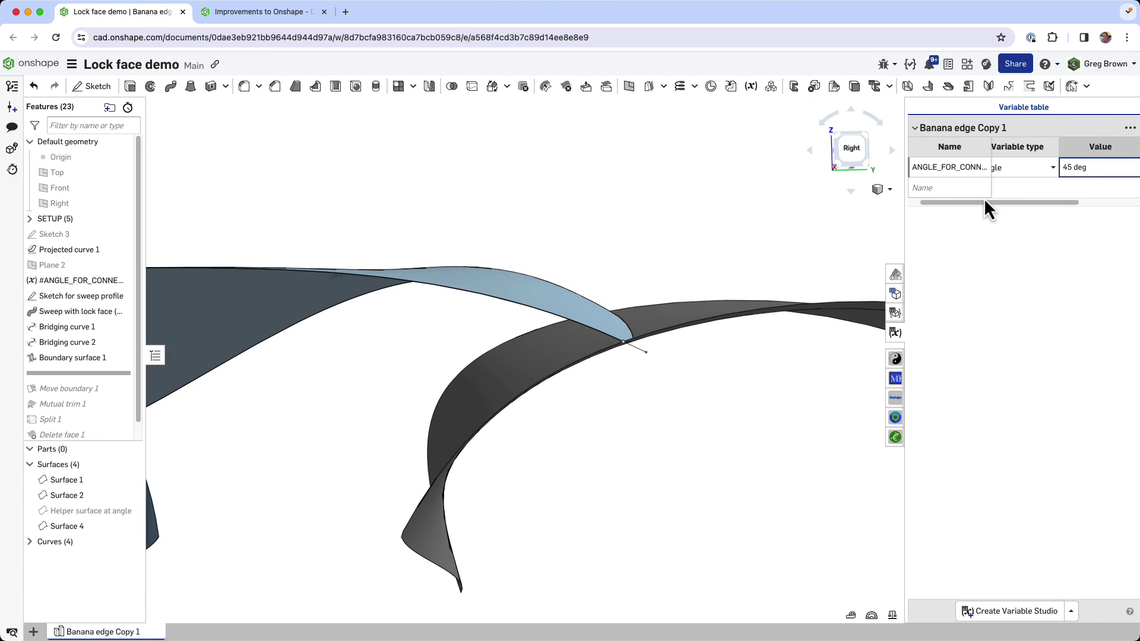
# Step: Change the angle variable to 90 deg and inspect the steeper bridging surface
pyautogui.click(1084, 168)
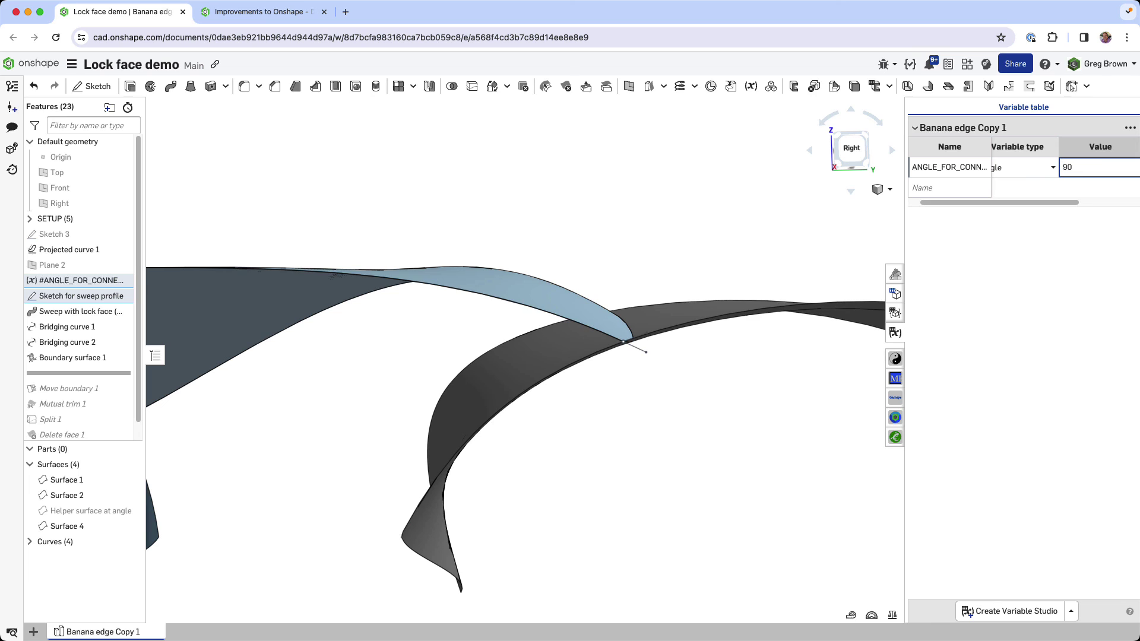
pyautogui.write('90')
pyautogui.press('Return')
pyautogui.scroll(5, 595, 393)
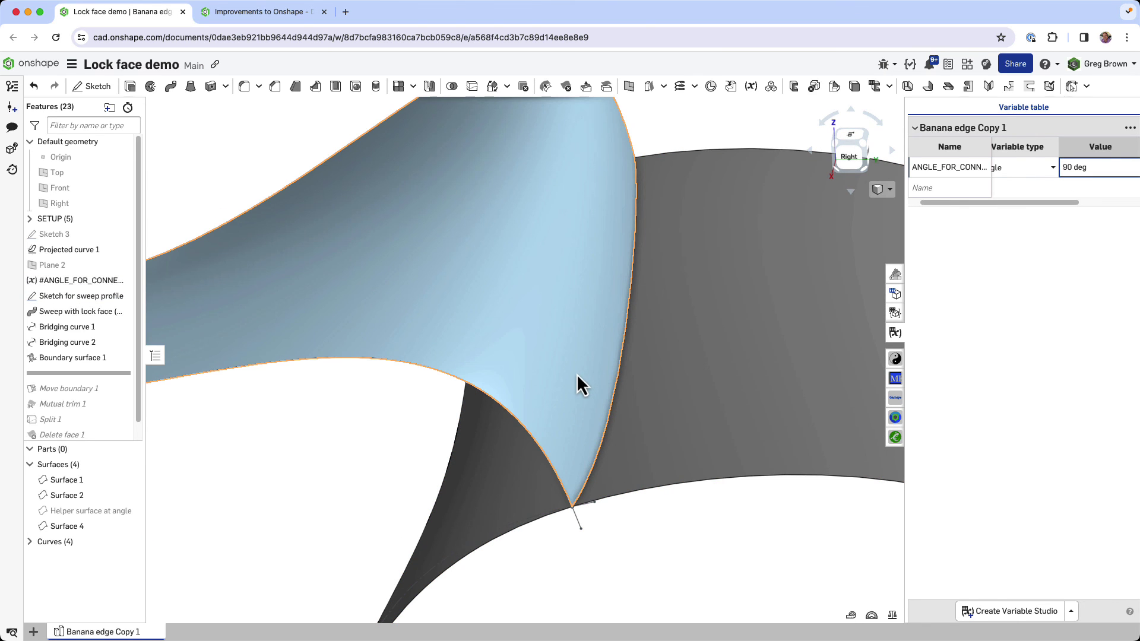
pyautogui.moveTo(575, 355)
pyautogui.mouseDown(button='right')
pyautogui.moveTo(641, 376)
pyautogui.moveTo(580, 354)
pyautogui.mouseUp(button='right')
pyautogui.scroll(-5, 631, 451)
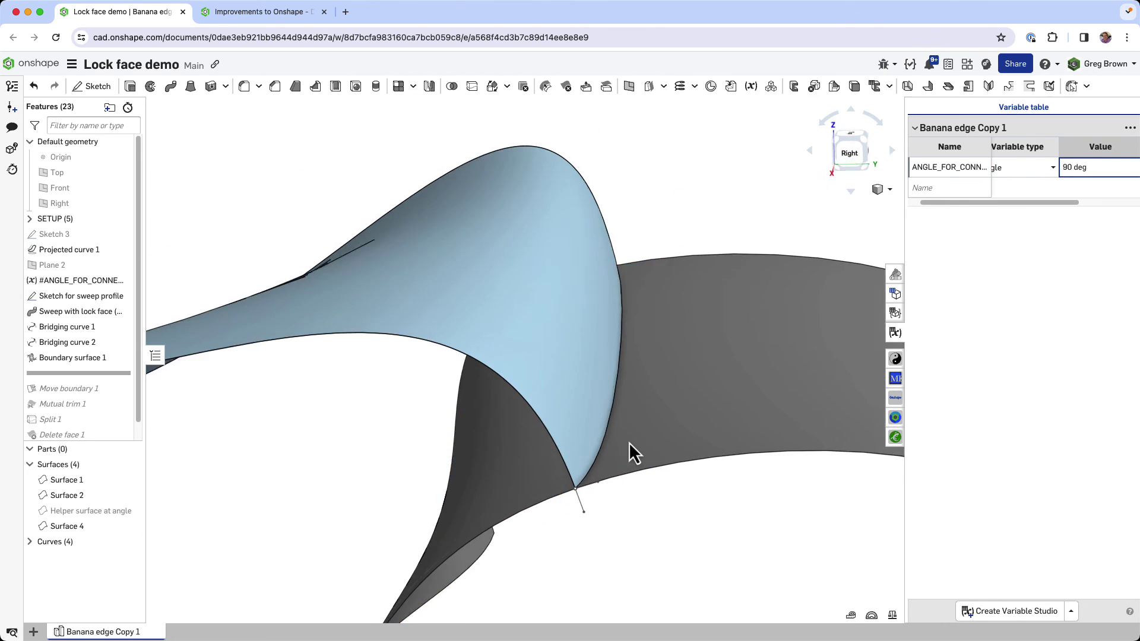
pyautogui.scroll(1, 659, 448)
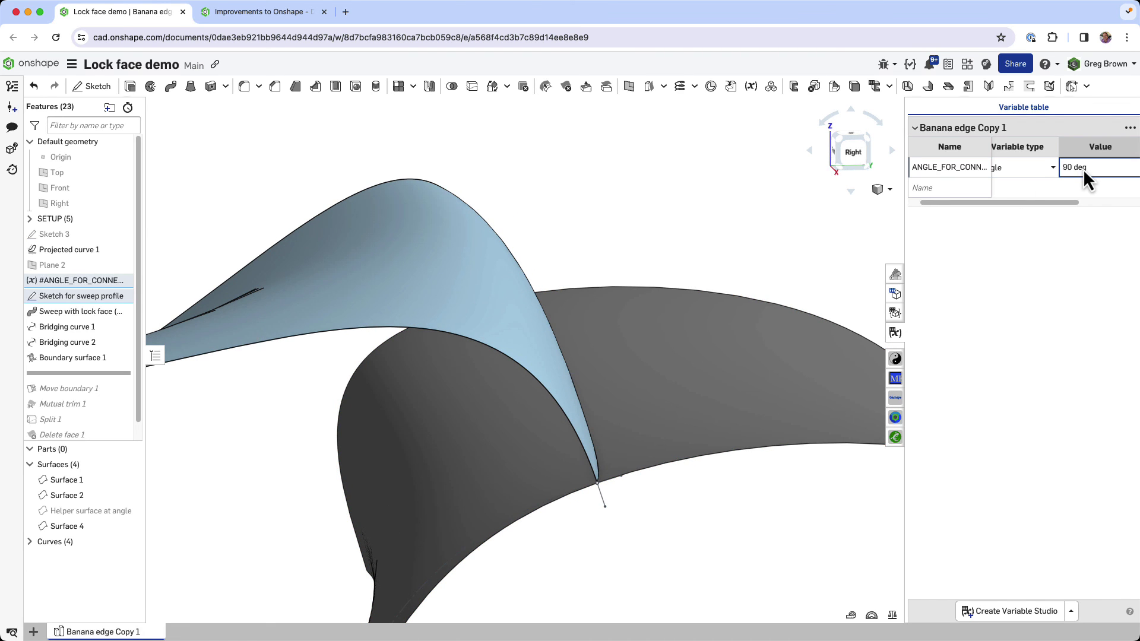
pyautogui.moveTo(739, 378); pyautogui.dragTo(686, 260, button='right')
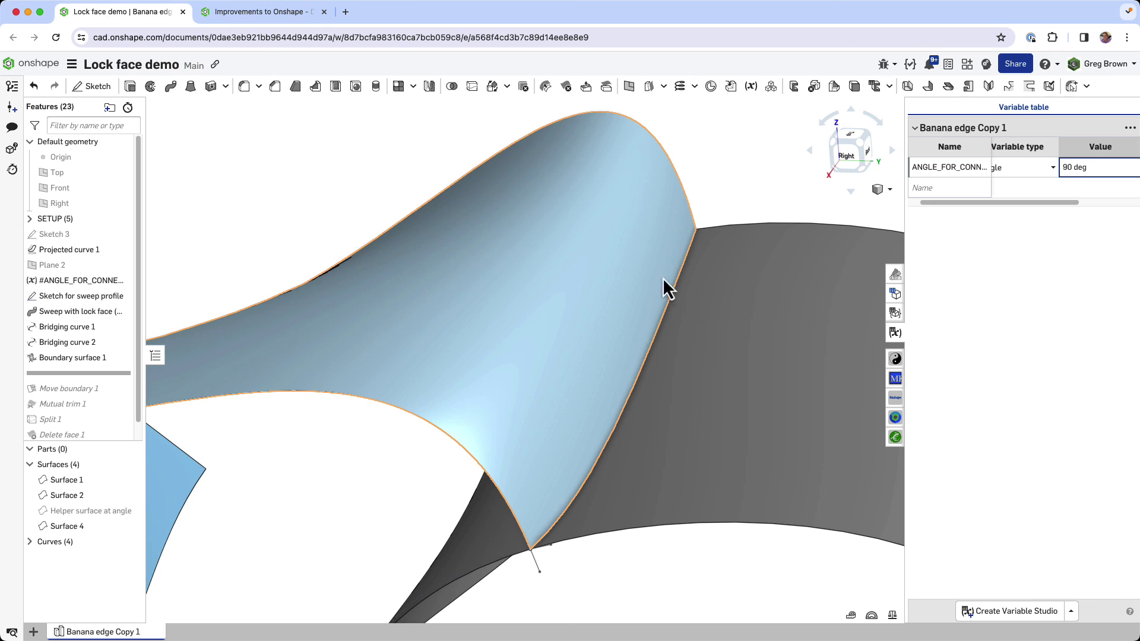
pyautogui.moveTo(563, 322); pyautogui.dragTo(618, 309, button='right')
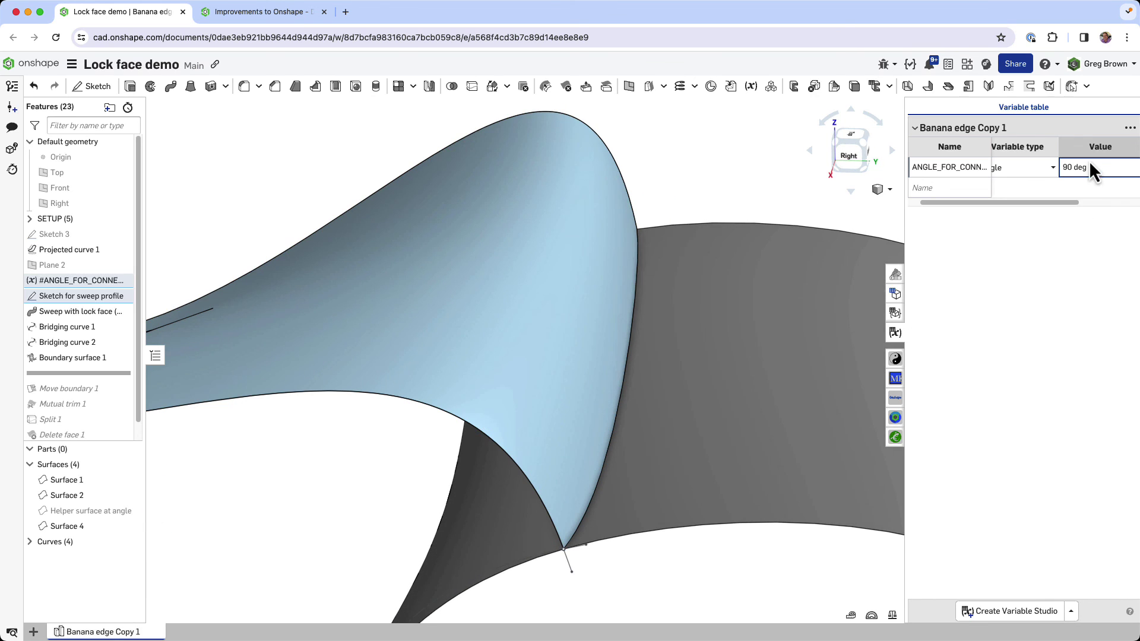
# Step: Try 5 deg and 45 deg for the angle variable, finishing at 90 deg
pyautogui.press('Return')
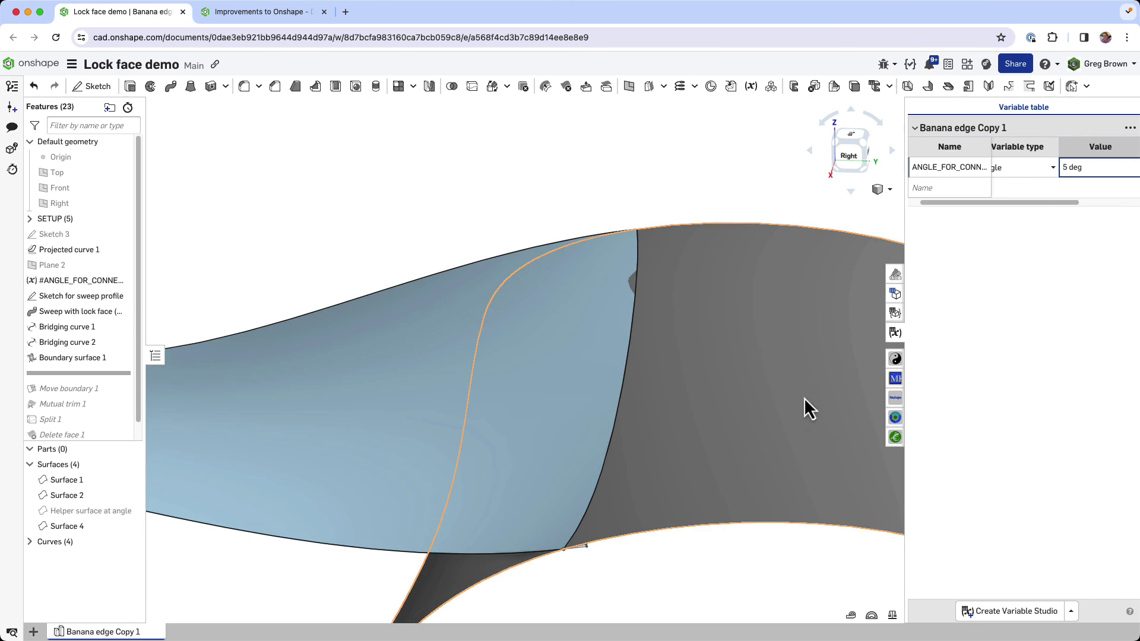
pyautogui.moveTo(806, 408); pyautogui.dragTo(745, 423, button='right')
pyautogui.click(1079, 168)
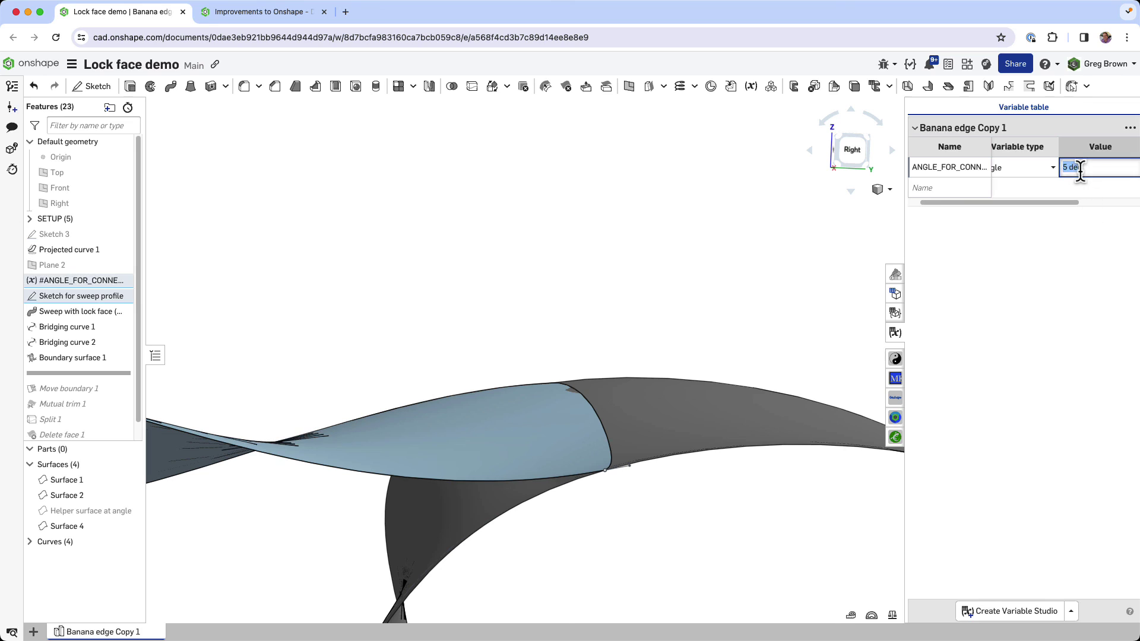
pyautogui.press('Return')
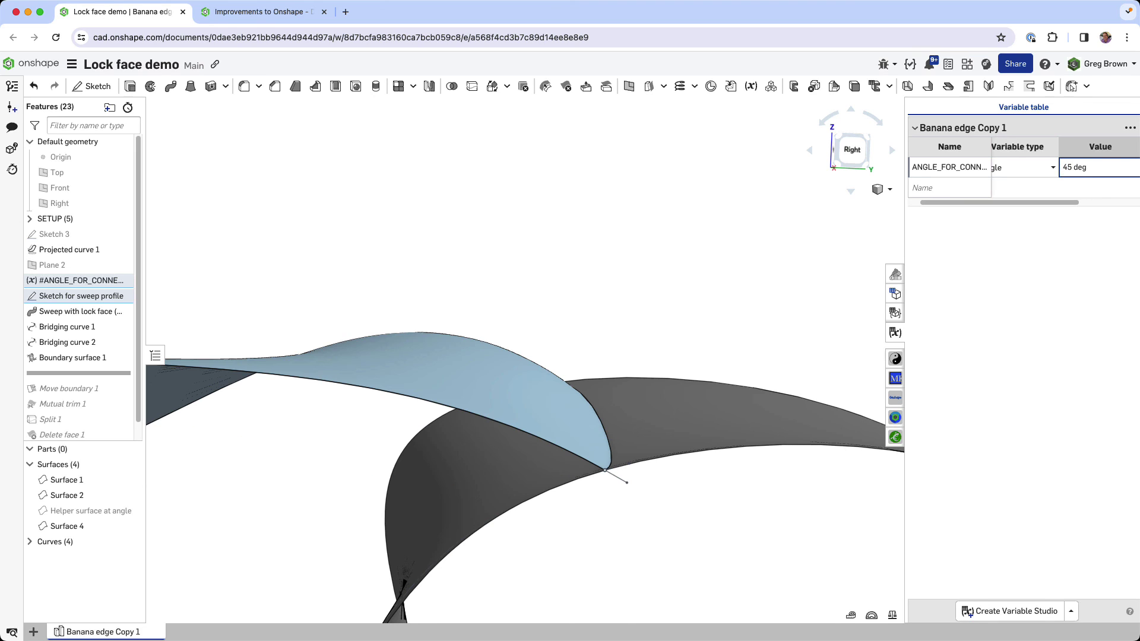
pyautogui.write('90')
pyautogui.press('Return')
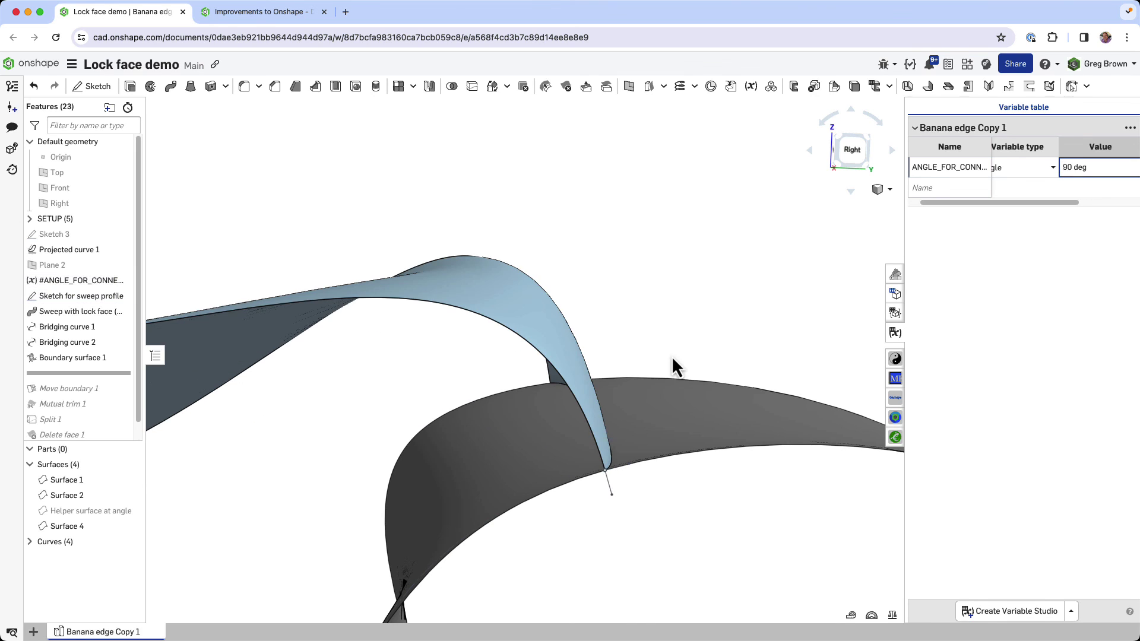